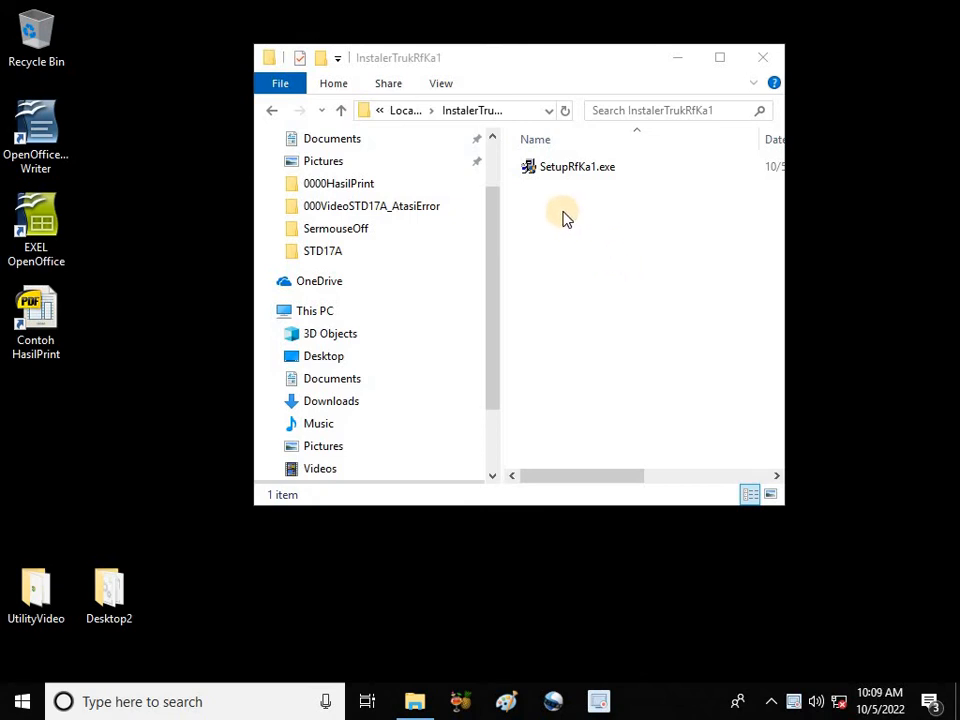
# Step: Run SetupRfKa1.exe from the InstalerTrukRfKa1 folder
pyautogui.click(574, 175)
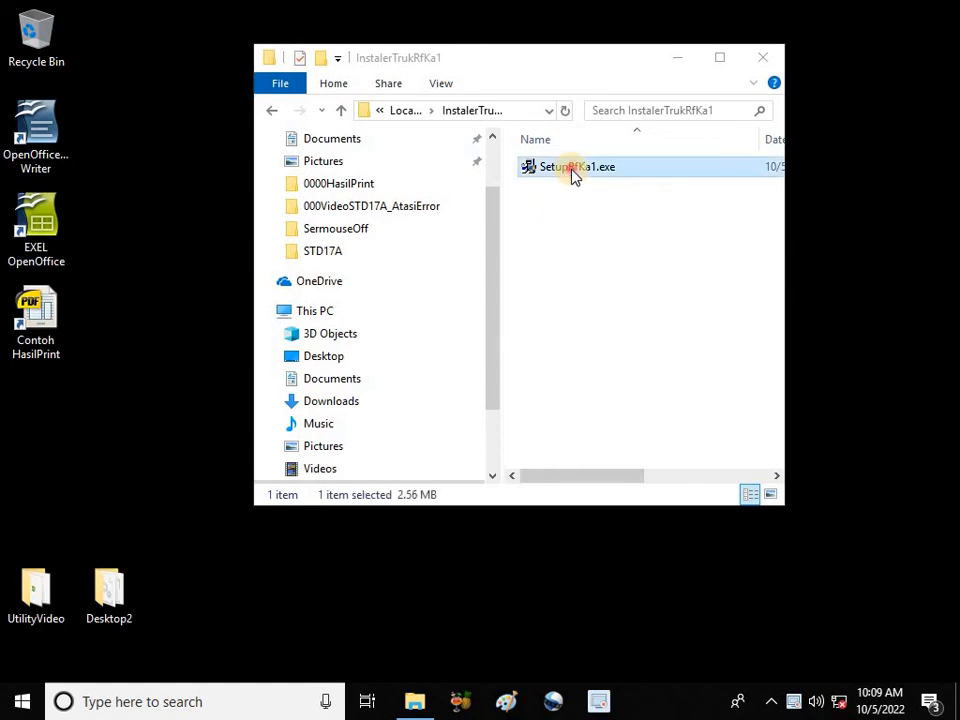
pyautogui.doubleClick(574, 175)
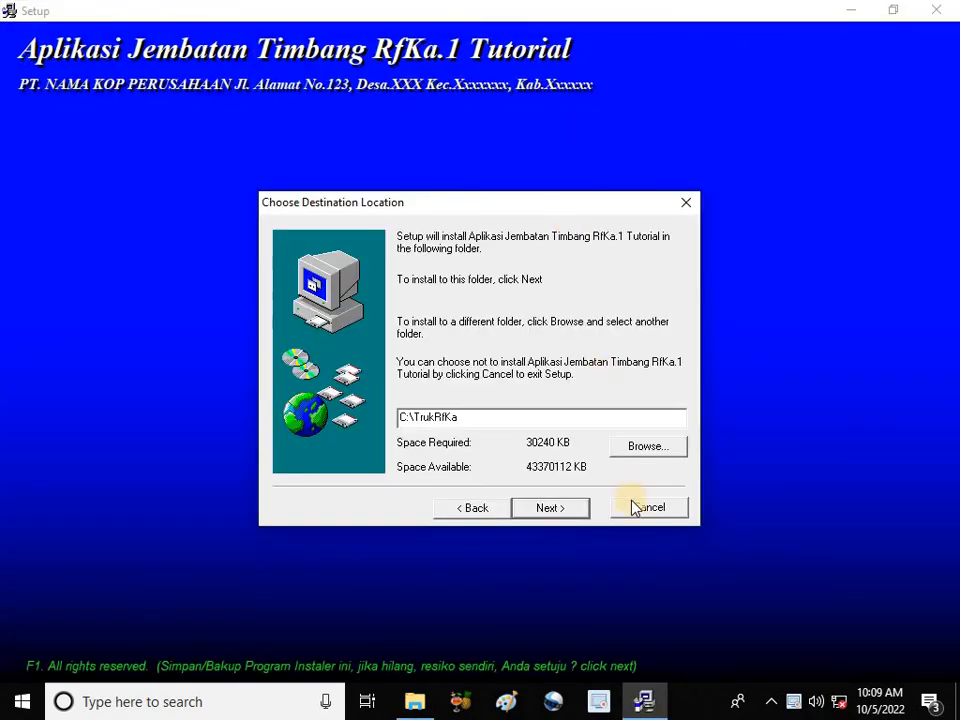
# Step: Accept C:\TrukRfKa as the install folder, copy the files, and dismiss the Setup2GO notice
pyautogui.click(568, 515)
pyautogui.click(568, 515)
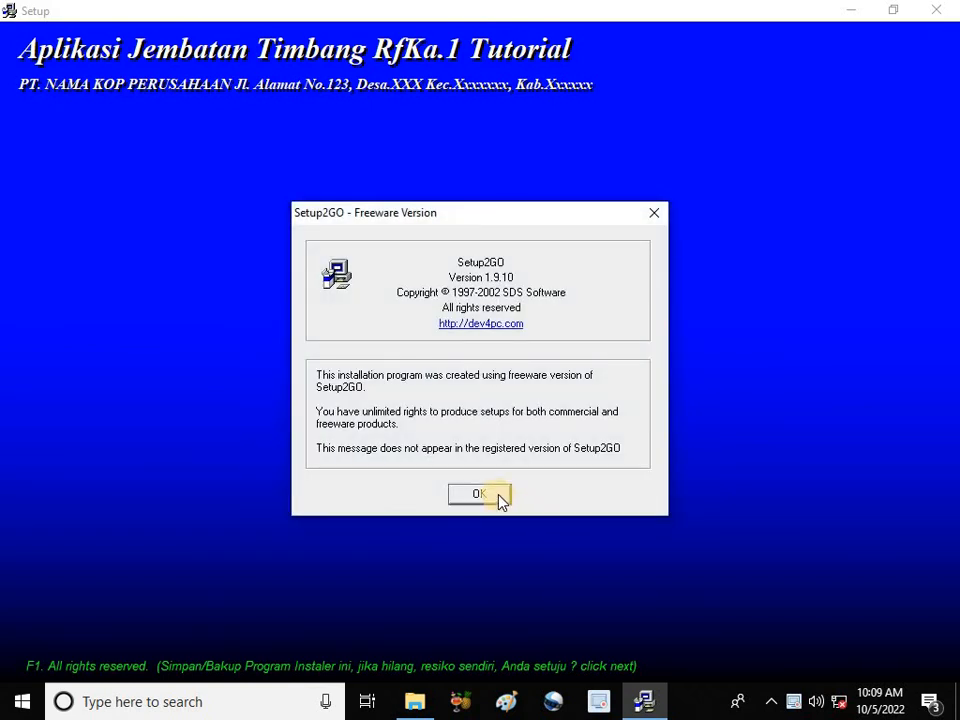
pyautogui.click(480, 494)
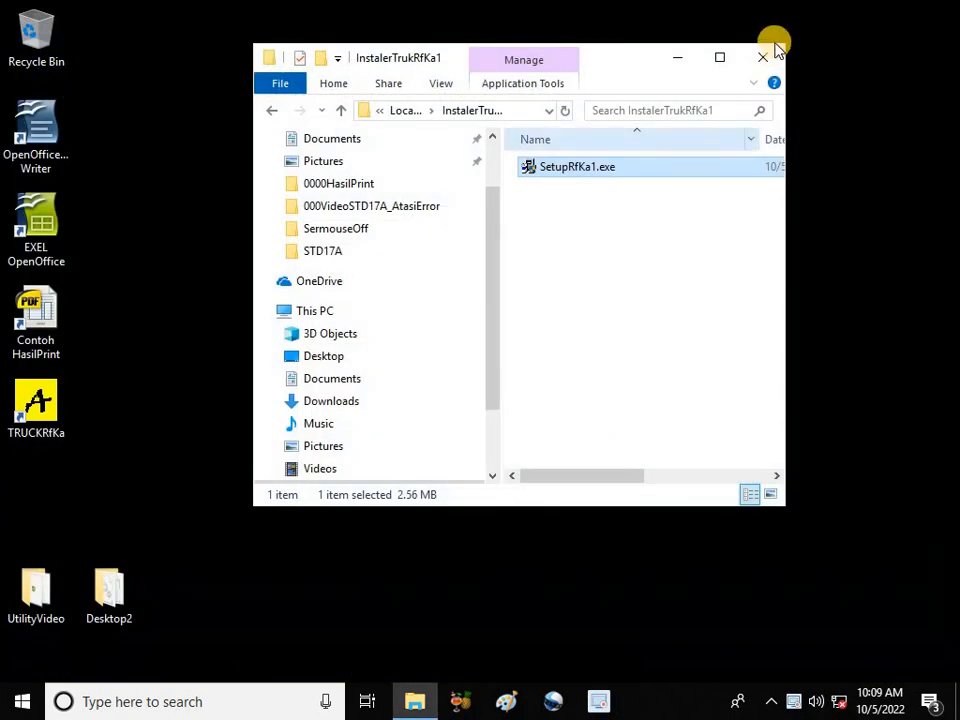
# Step: Minimize the installer folder window and launch the TRUCKRfKa desktop shortcut
pyautogui.click(677, 58)
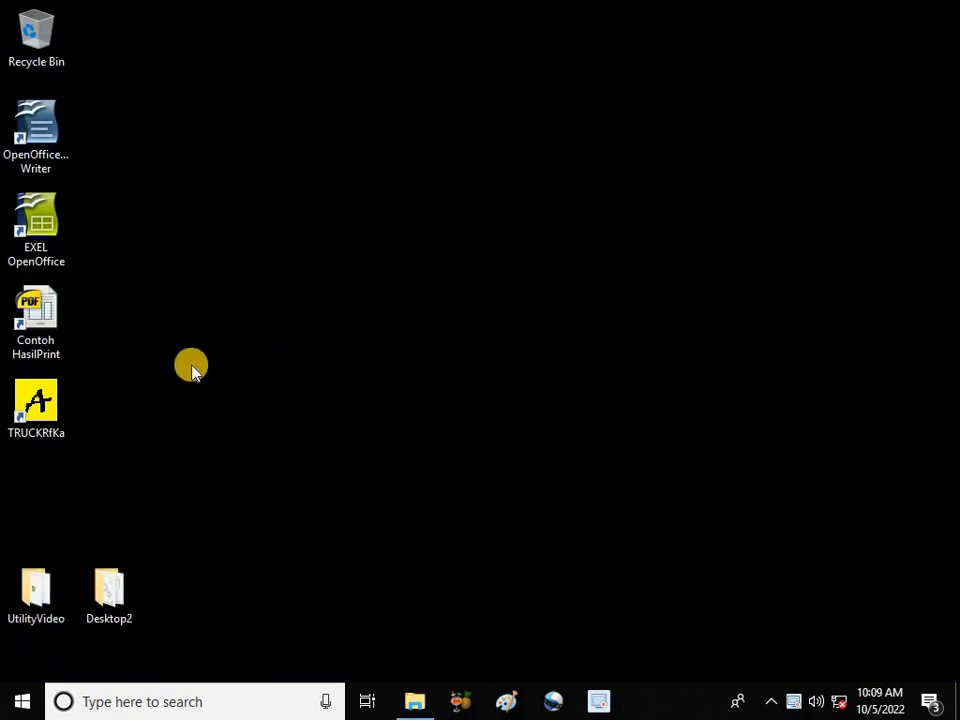
pyautogui.doubleClick(55, 432)
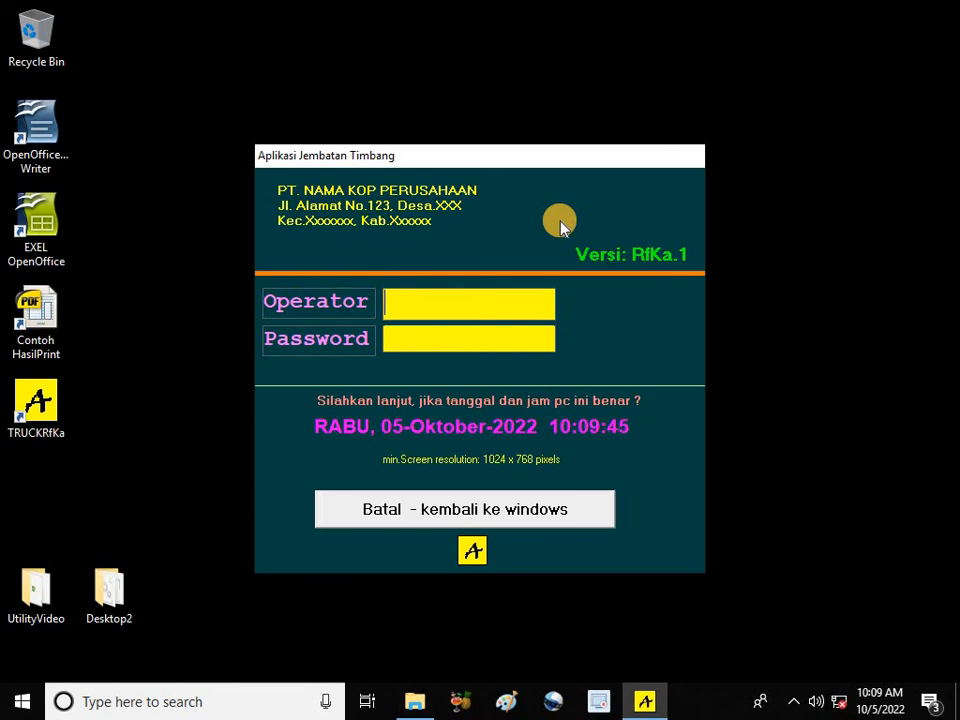
# Step: Log in with the operator name and password, maximize the main window, and restore the installer folder
pyautogui.write('SUPER')
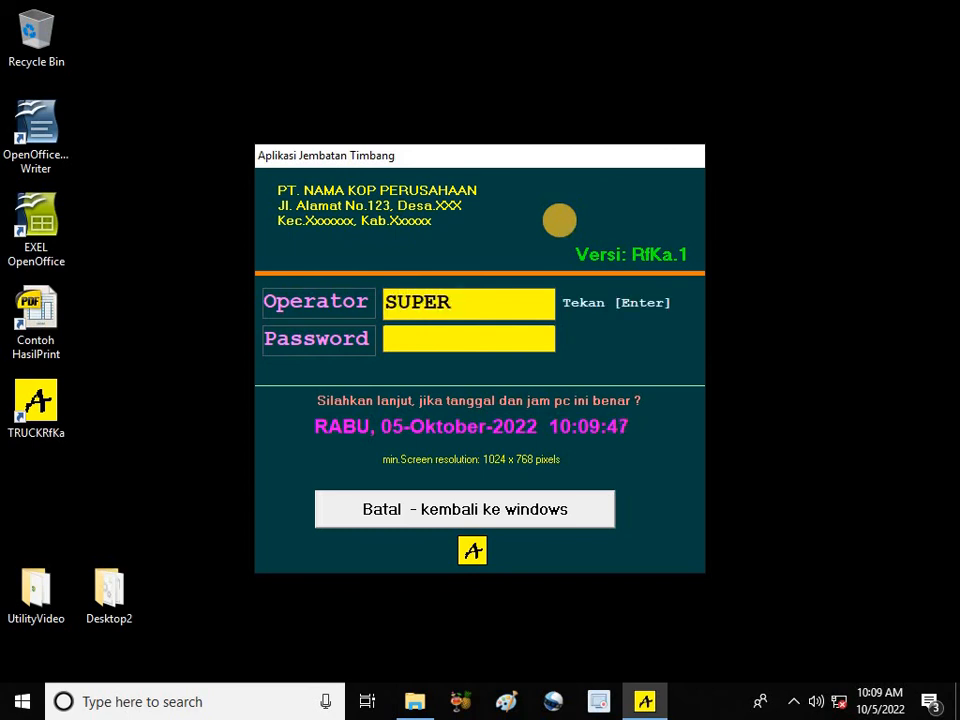
pyautogui.press('Return')
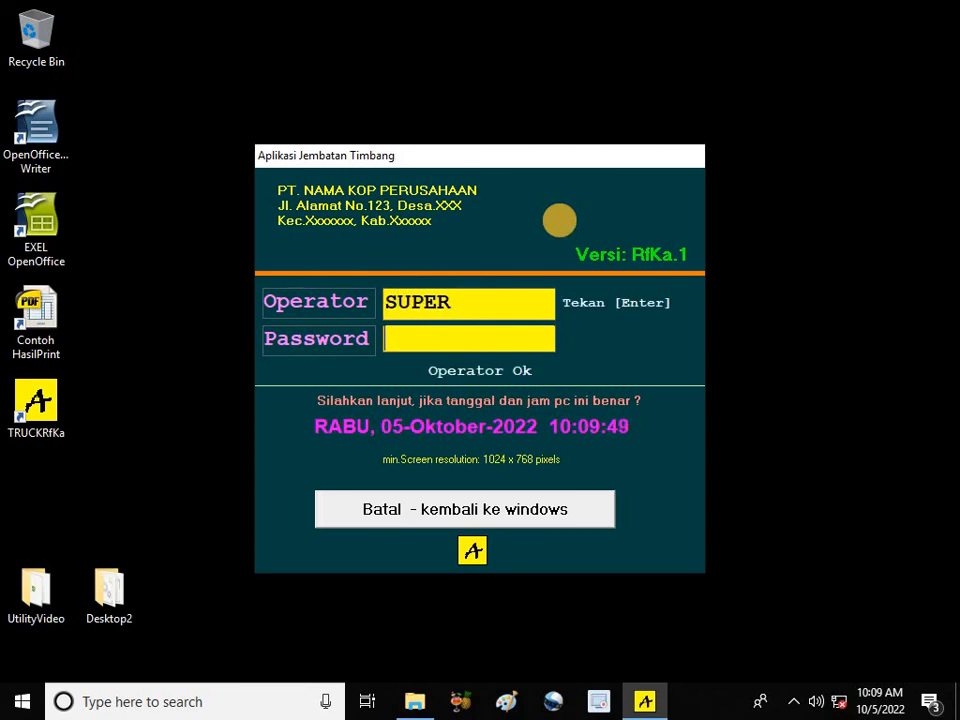
pyautogui.write('XX')
pyautogui.press('Return')
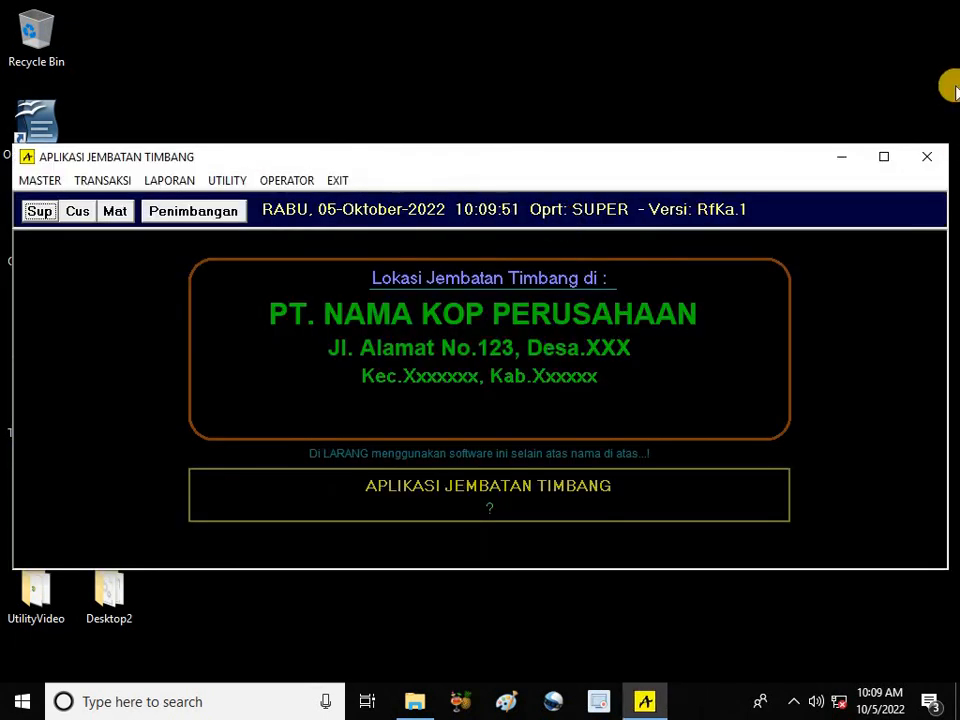
pyautogui.click(882, 158)
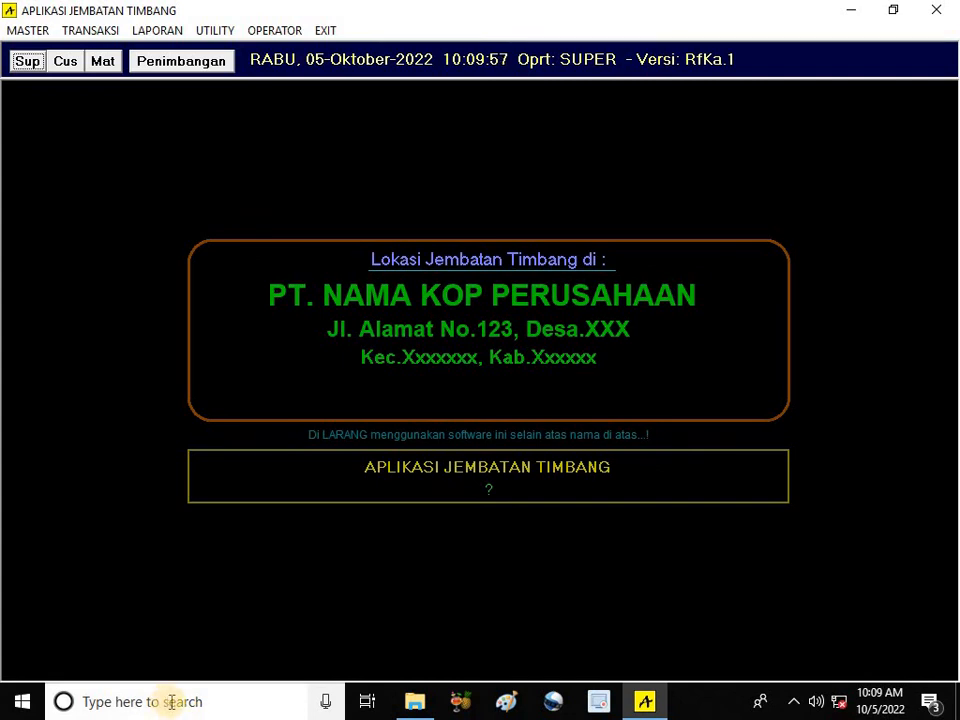
pyautogui.click(414, 701)
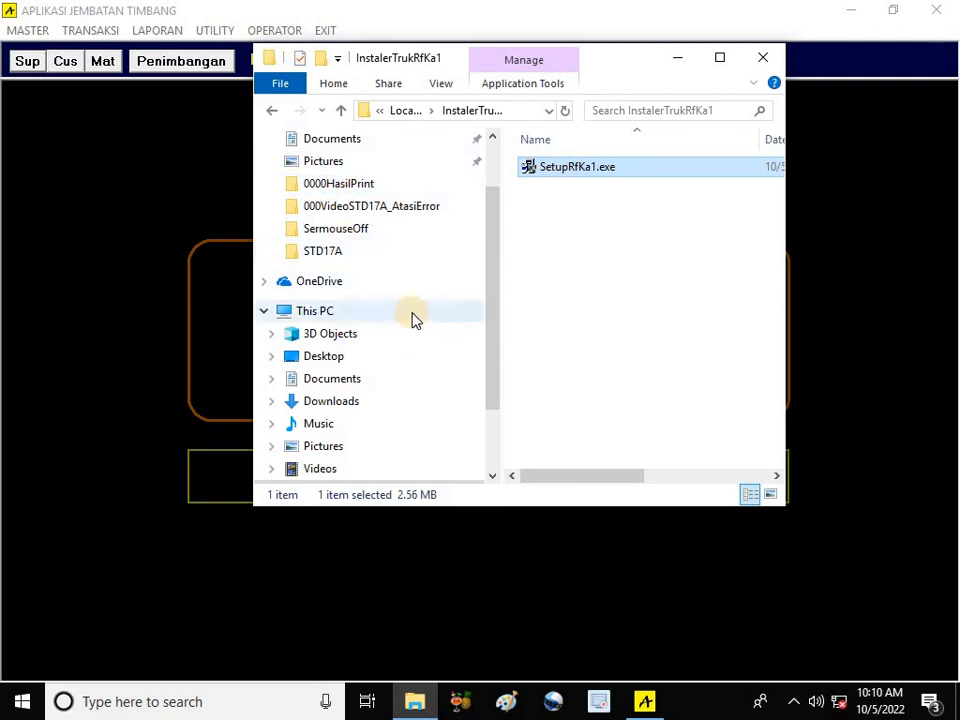
# Step: Open Device Manager from This PC's properties and expand Ports (COM & LPT)
pyautogui.moveTo(495, 313)
pyautogui.mouseDown()
pyautogui.moveTo(495, 253)
pyautogui.moveTo(500, 370)
pyautogui.moveTo(491, 321)
pyautogui.mouseUp()
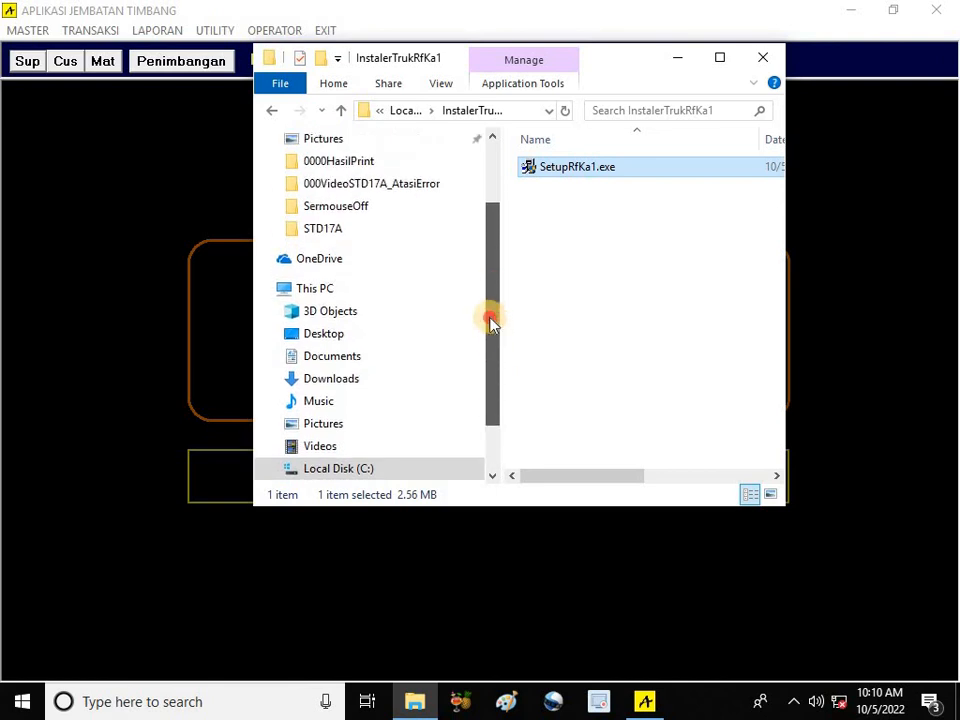
pyautogui.rightClick(330, 292)
pyautogui.click(455, 537)
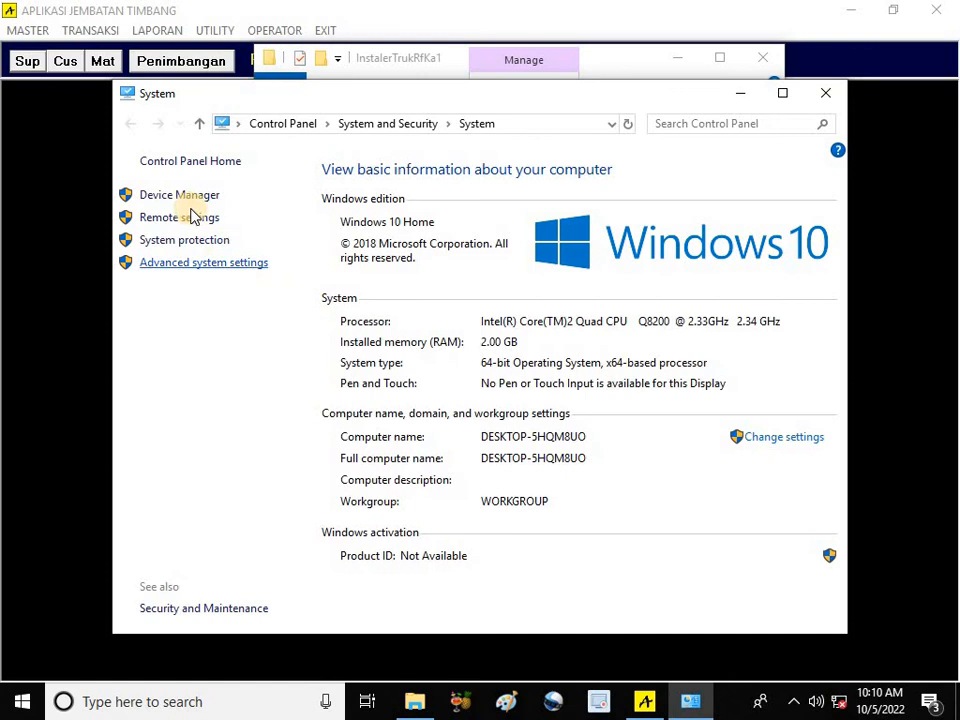
pyautogui.click(184, 194)
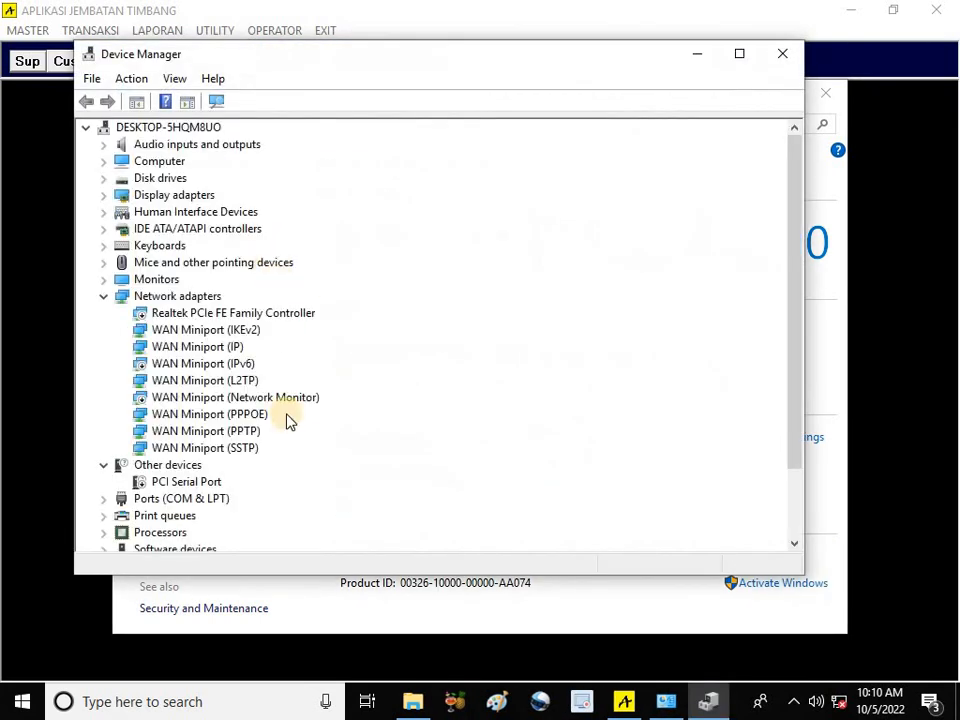
pyautogui.doubleClick(216, 499)
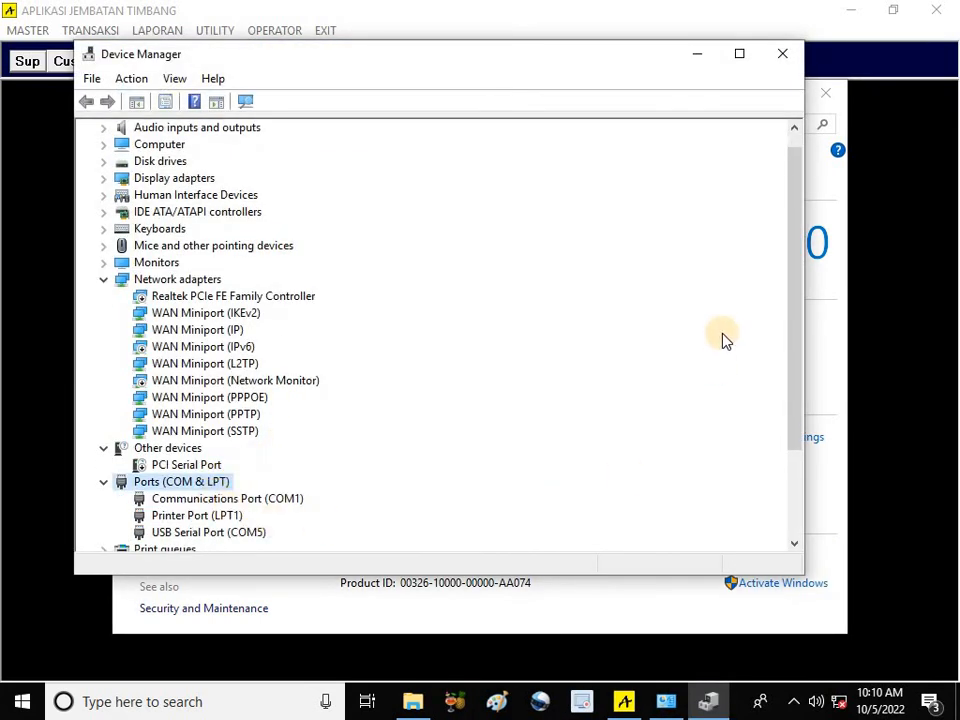
# Step: Confirm the USB Serial Port is COM5, then close the system windows and hide Explorer
pyautogui.moveTo(788, 272); pyautogui.dragTo(756, 328)
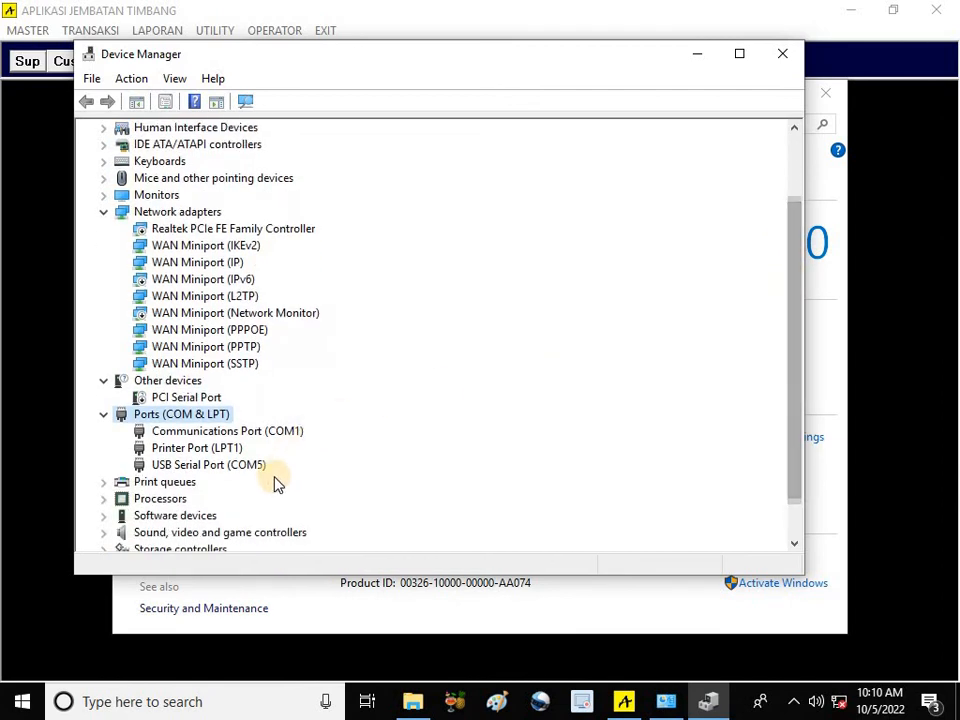
pyautogui.click(230, 466)
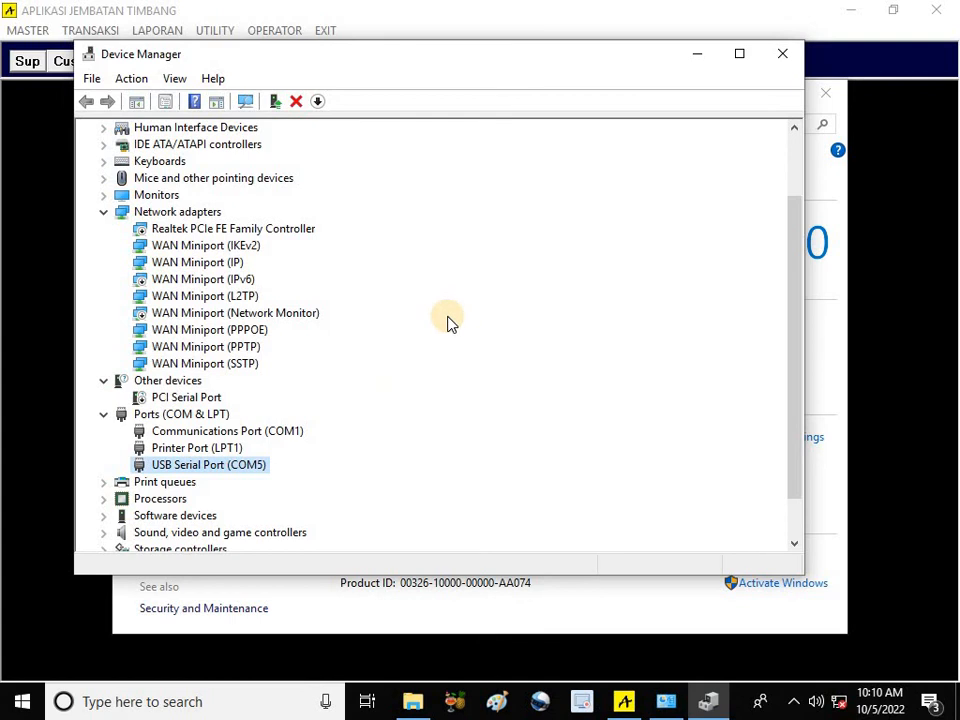
pyautogui.click(781, 62)
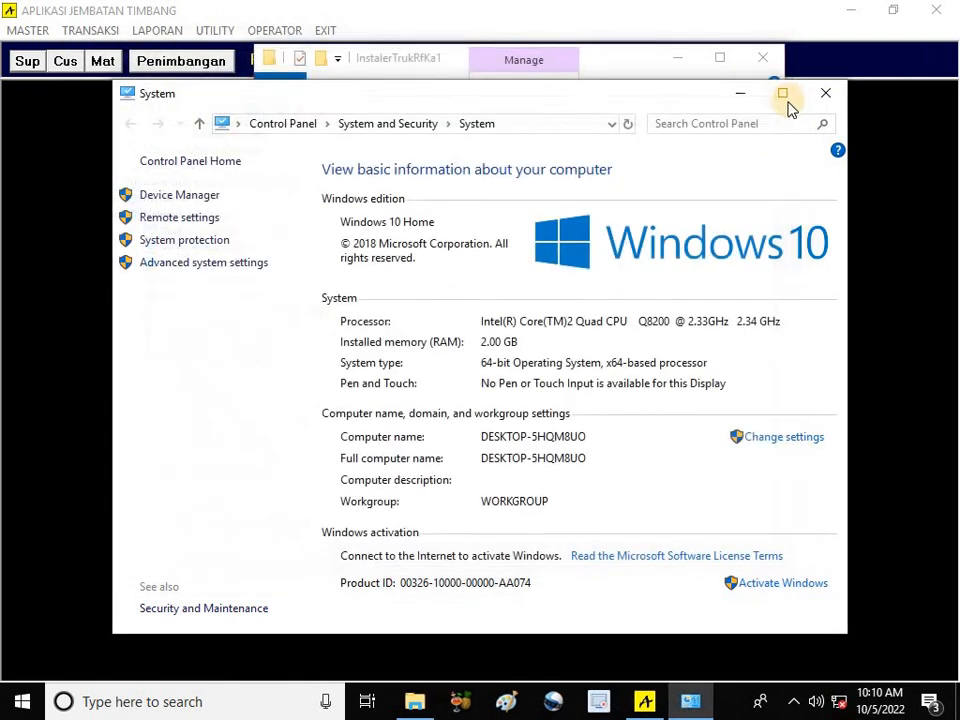
pyautogui.click(823, 94)
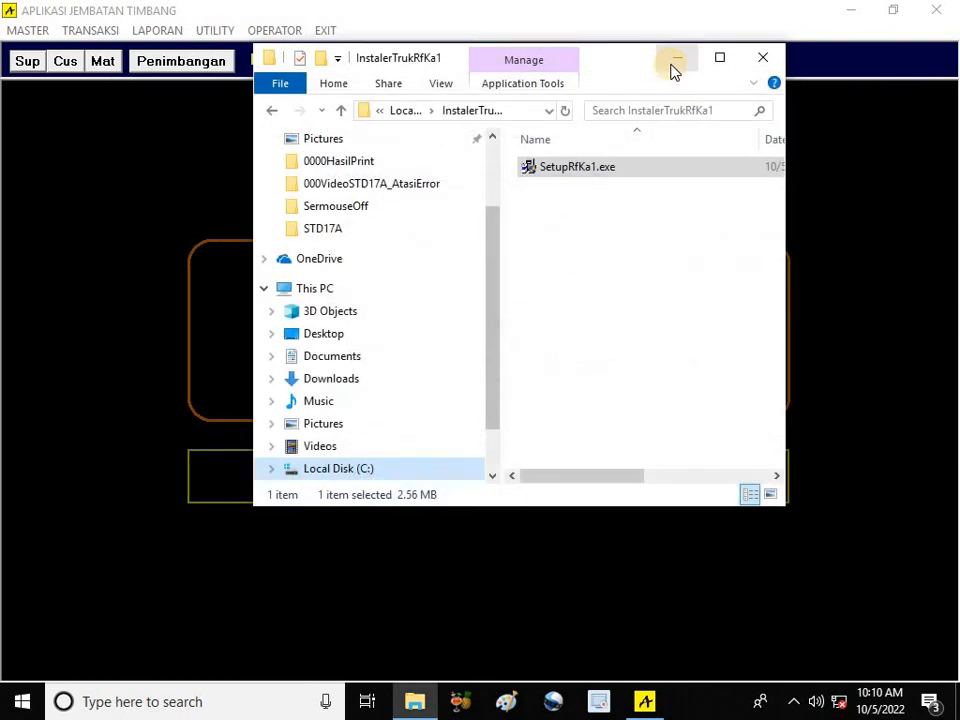
pyautogui.click(676, 58)
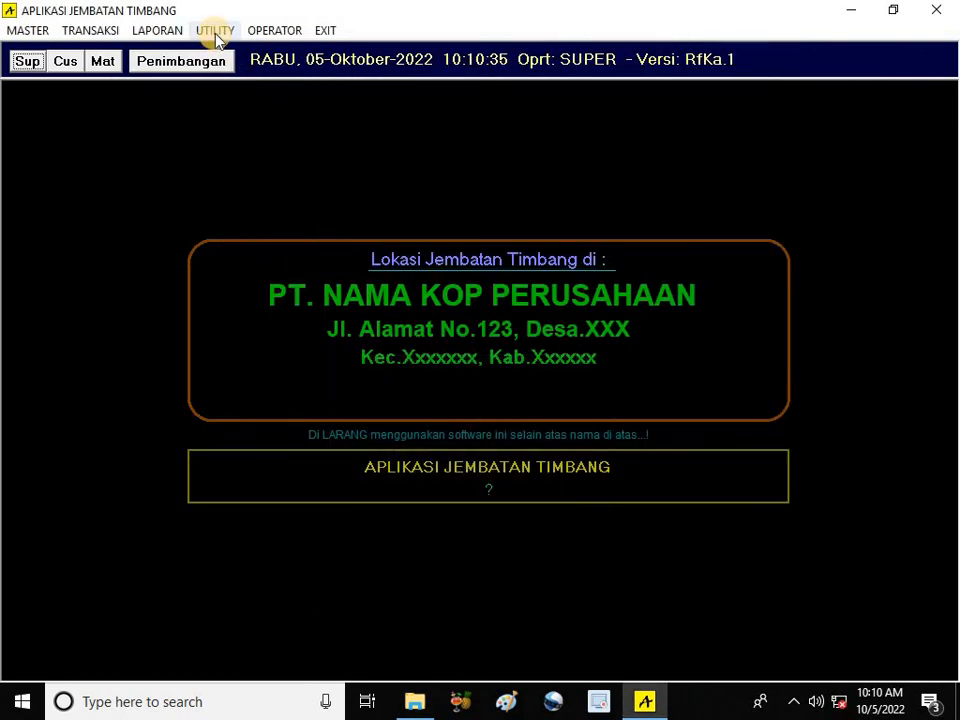
# Step: Open the serial port settings under utilities and keep A12E as the indicator model
pyautogui.click(216, 35)
pyautogui.click(240, 55)
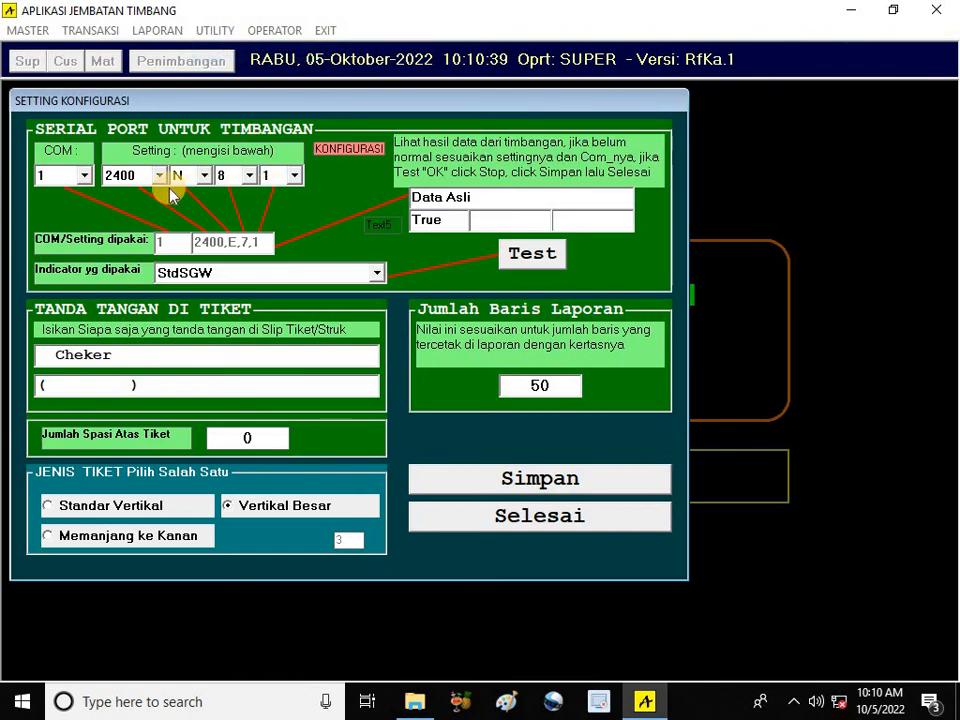
pyautogui.click(317, 274)
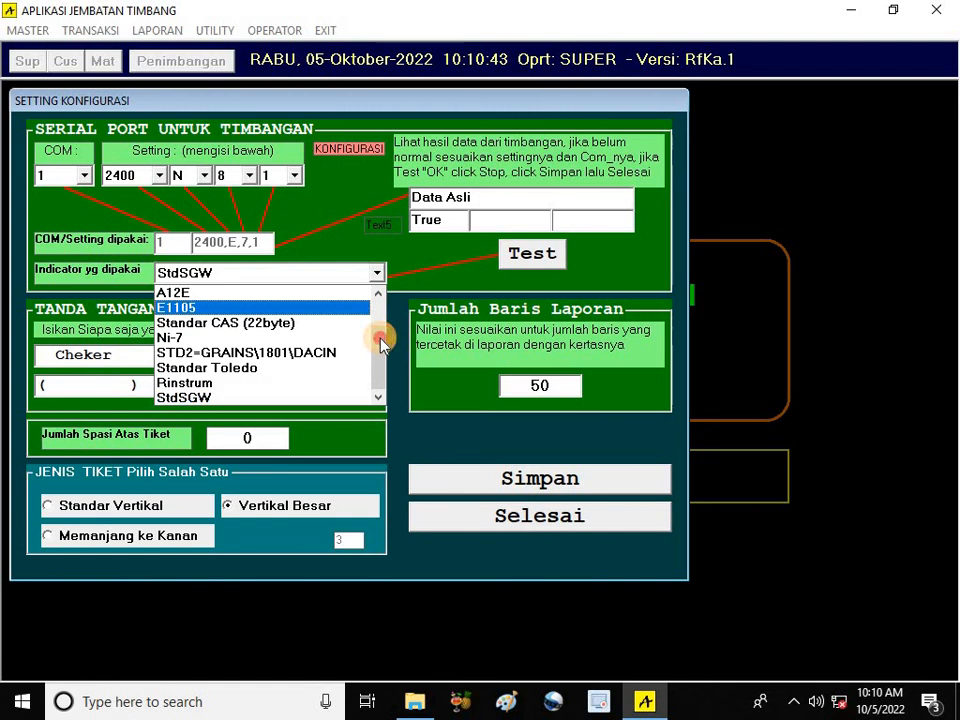
pyautogui.moveTo(380, 342); pyautogui.dragTo(377, 300)
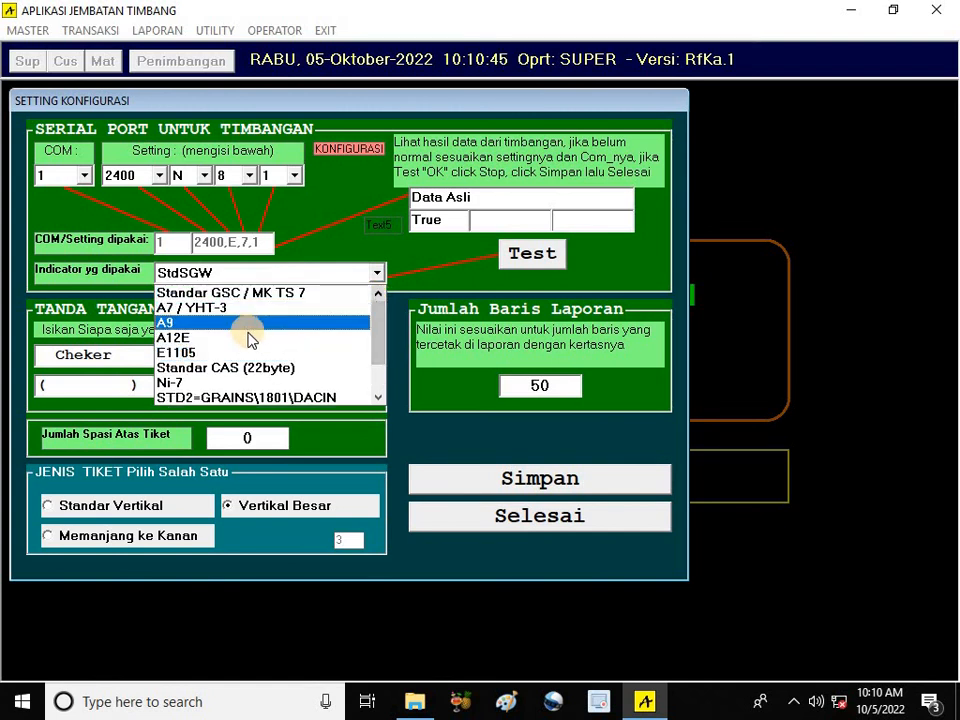
pyautogui.click(250, 338)
pyautogui.click(377, 272)
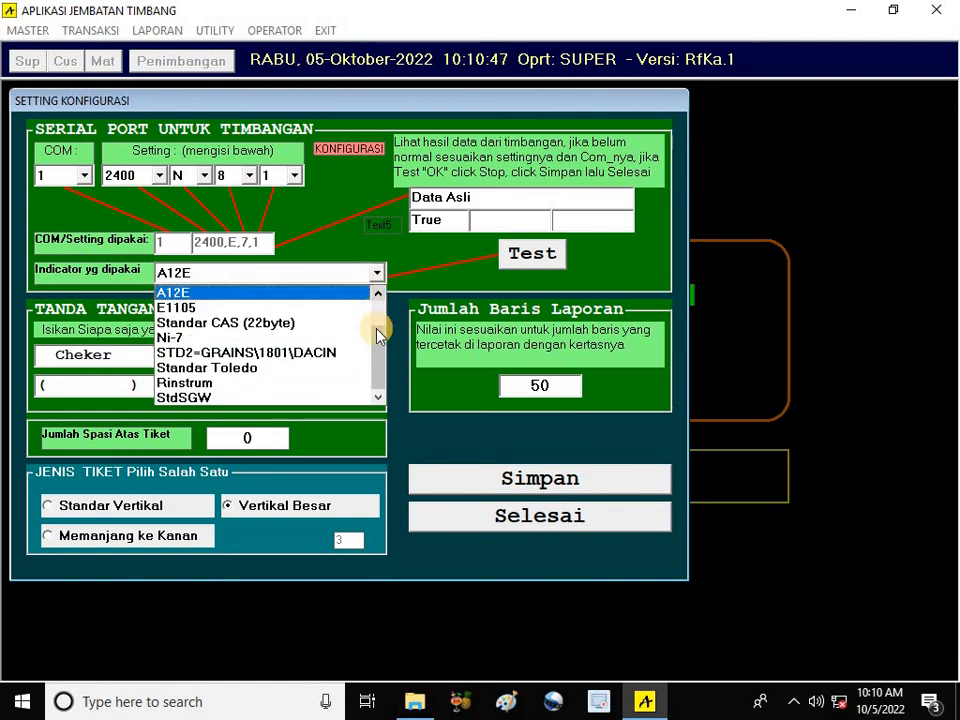
pyautogui.moveTo(377, 343)
pyautogui.mouseDown()
pyautogui.moveTo(377, 324)
pyautogui.moveTo(378, 363)
pyautogui.moveTo(372, 320)
pyautogui.mouseUp()
pyautogui.click(256, 337)
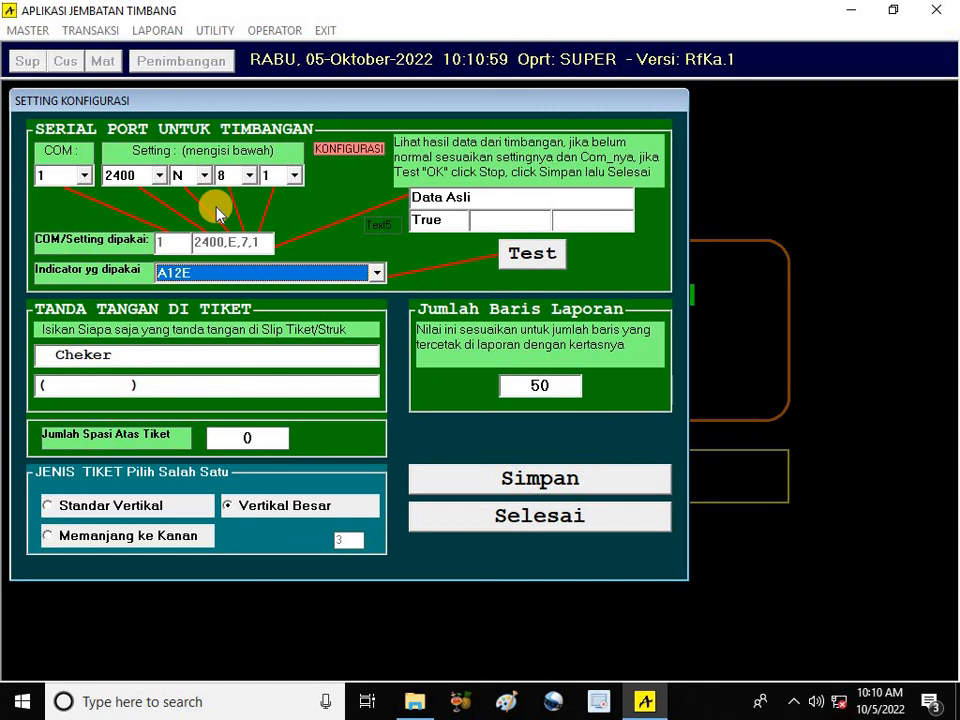
# Step: Set 1200 baud, parity N and 8 data bits, then run and stop a test reading
pyautogui.click(159, 176)
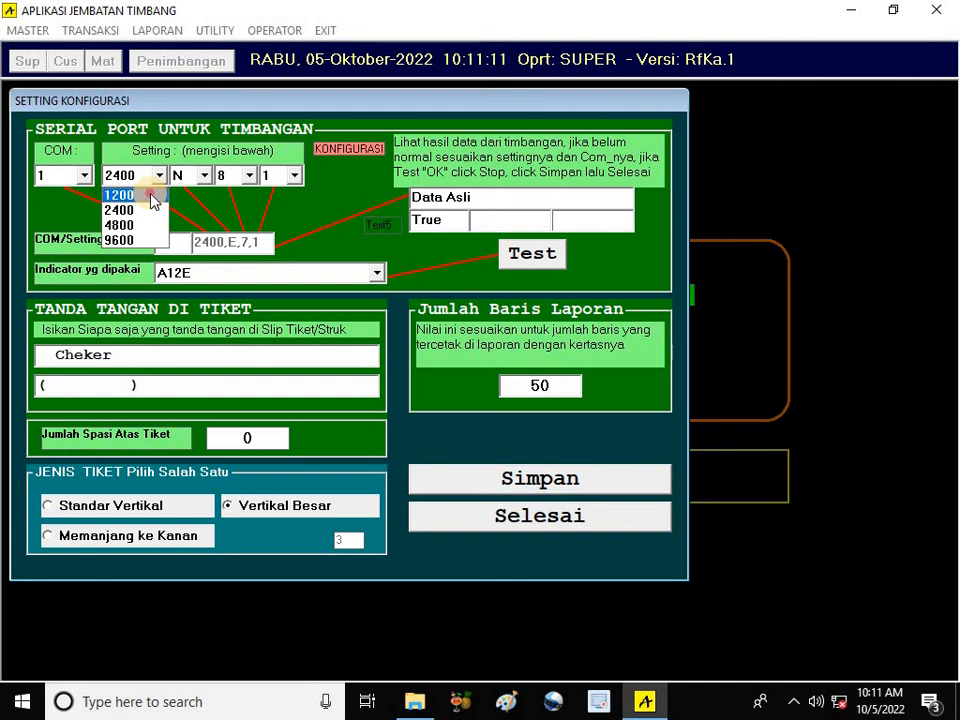
pyautogui.click(151, 197)
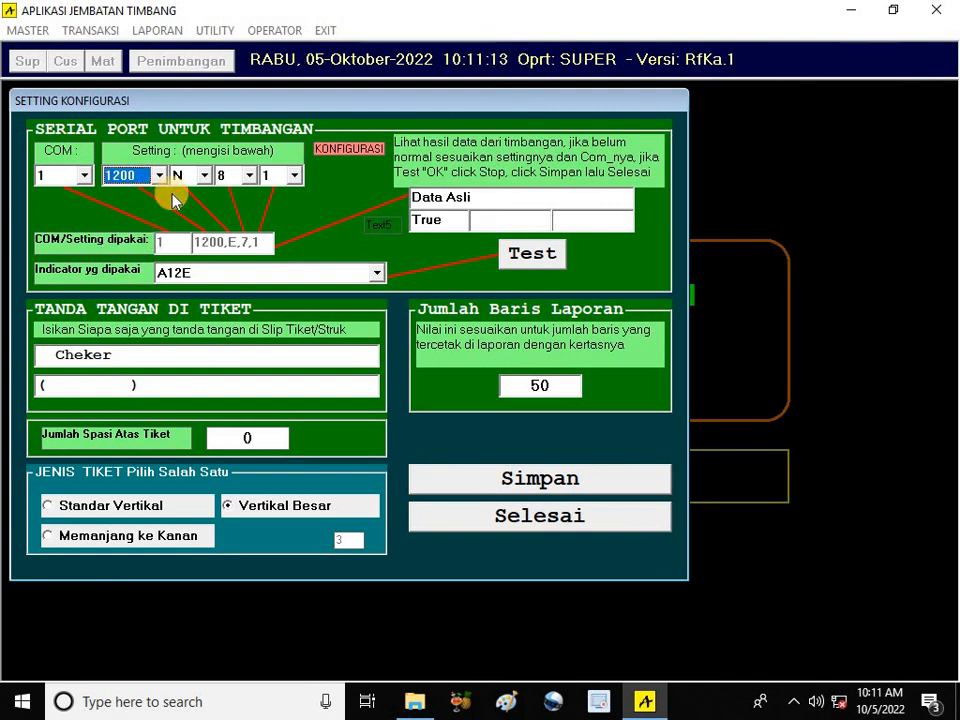
pyautogui.click(202, 177)
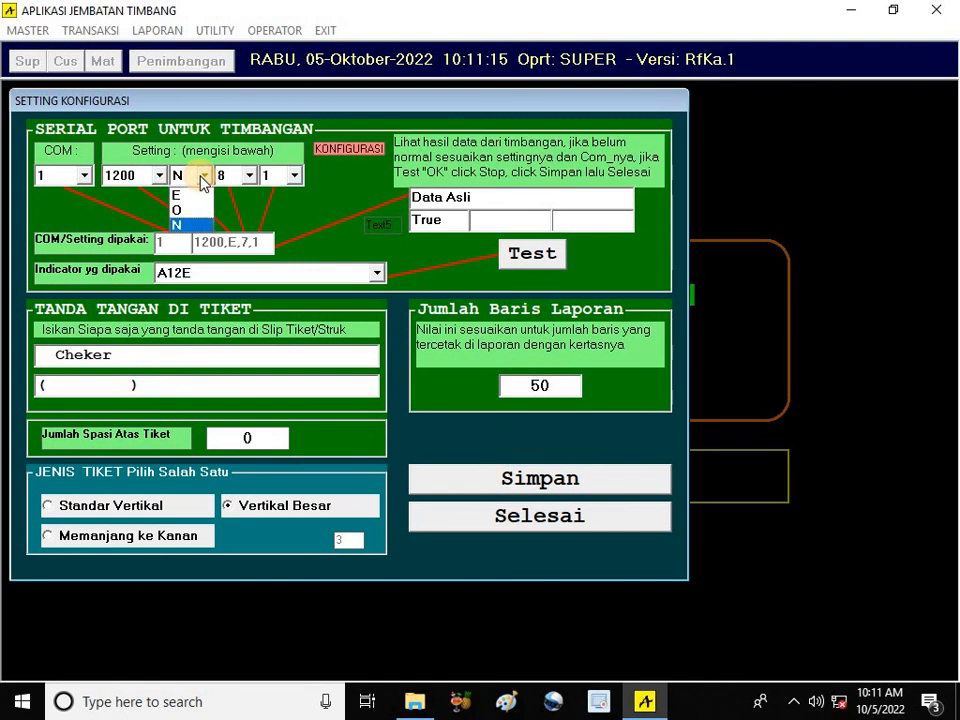
pyautogui.click(193, 223)
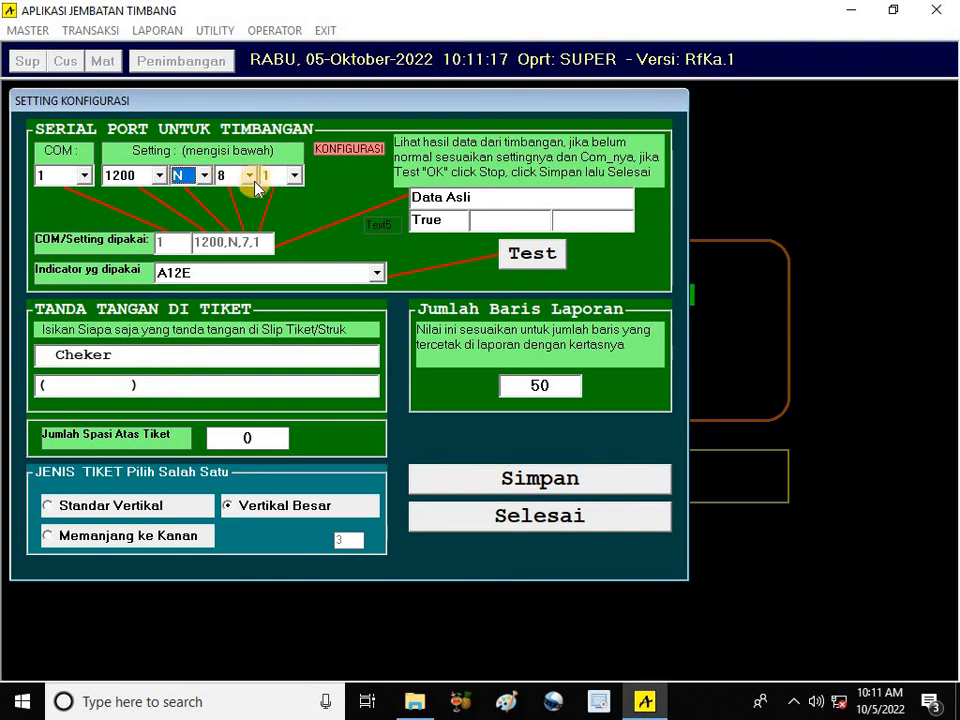
pyautogui.click(249, 177)
pyautogui.click(247, 210)
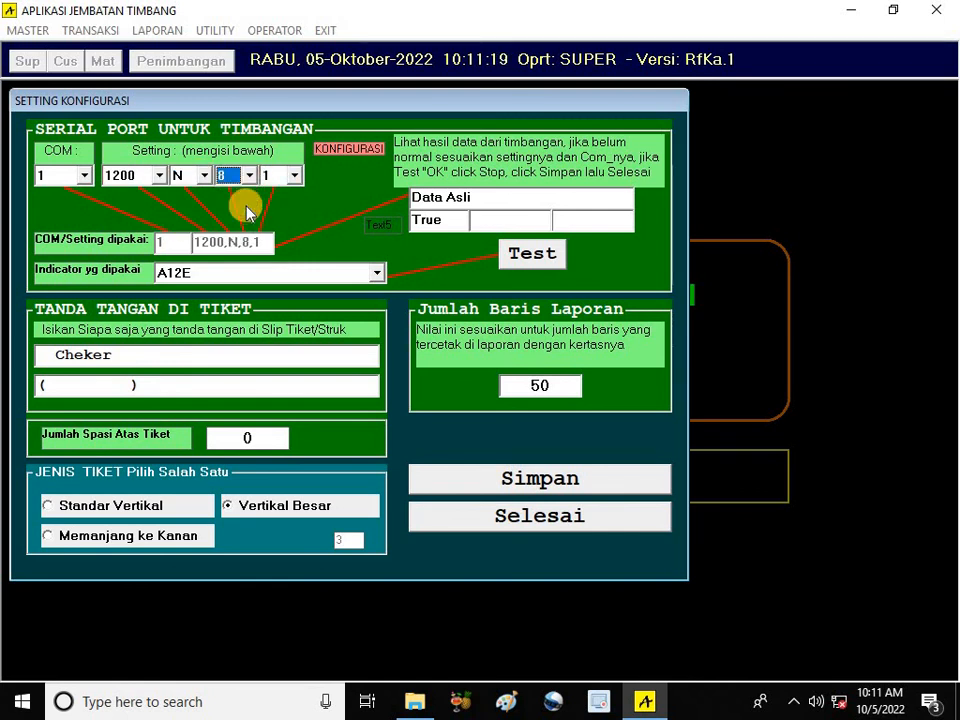
pyautogui.click(533, 256)
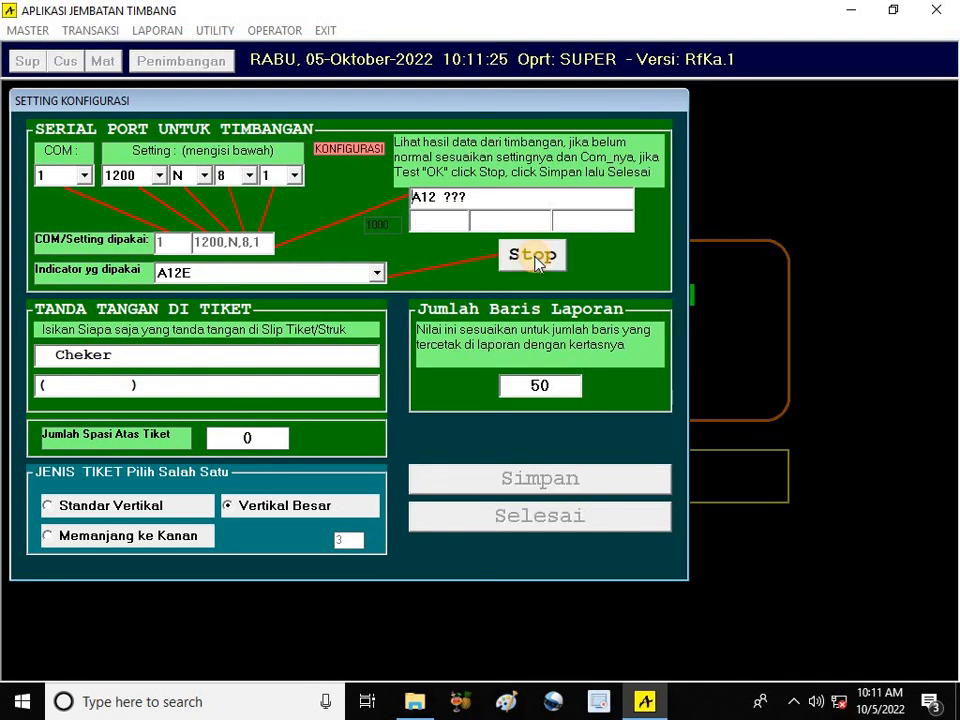
pyautogui.click(533, 256)
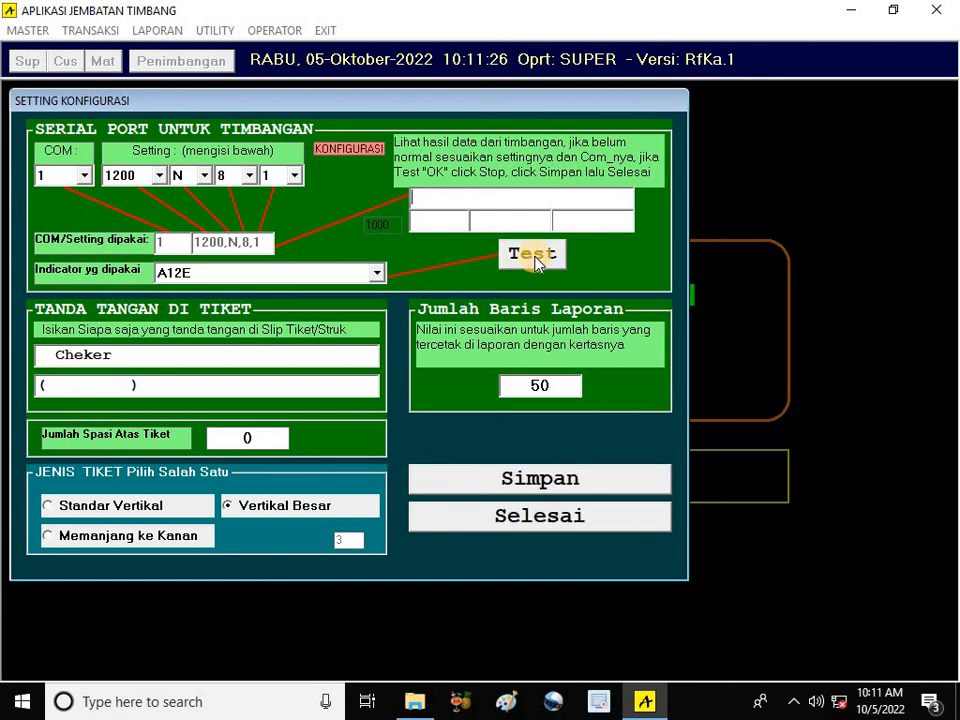
# Step: Switch to COM 5, verify the 365 kg test reading, save with Simpan and close via Selesai
pyautogui.click(87, 176)
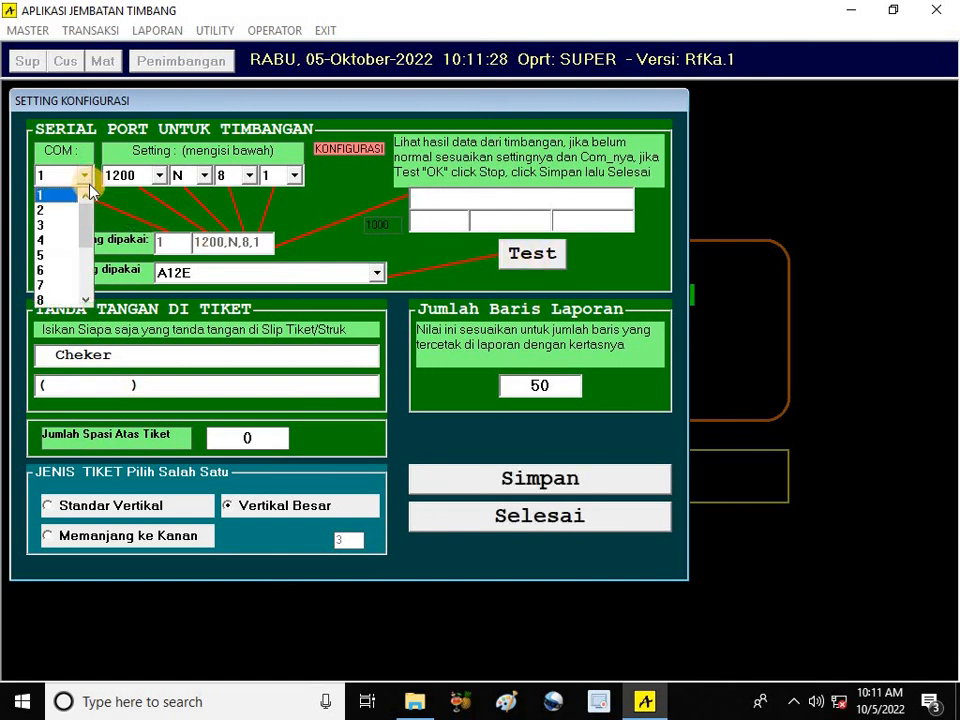
pyautogui.click(64, 252)
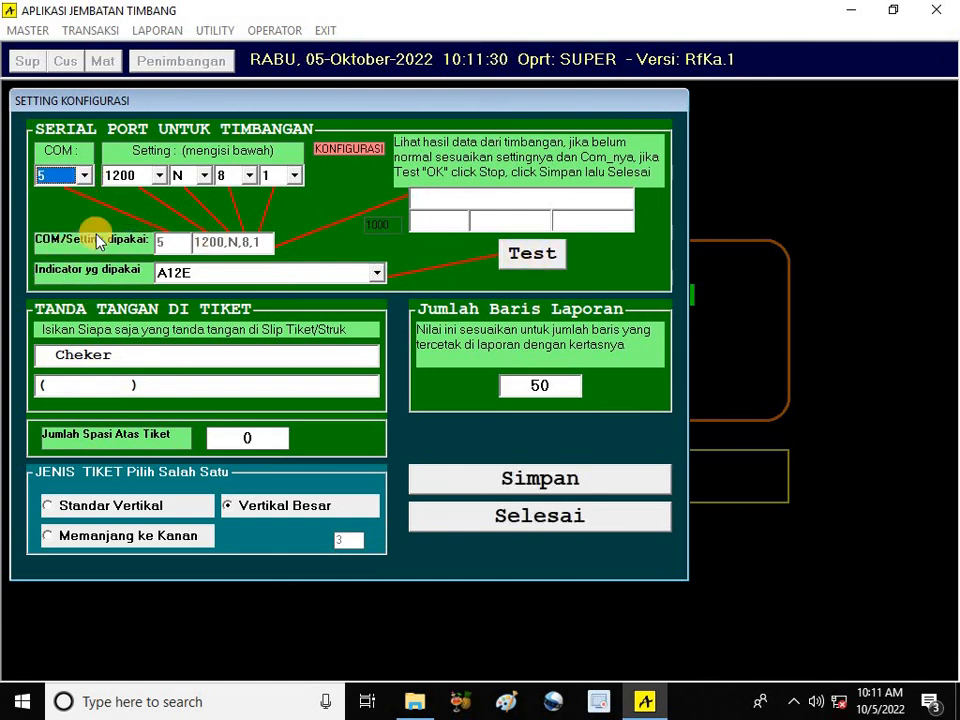
pyautogui.click(530, 256)
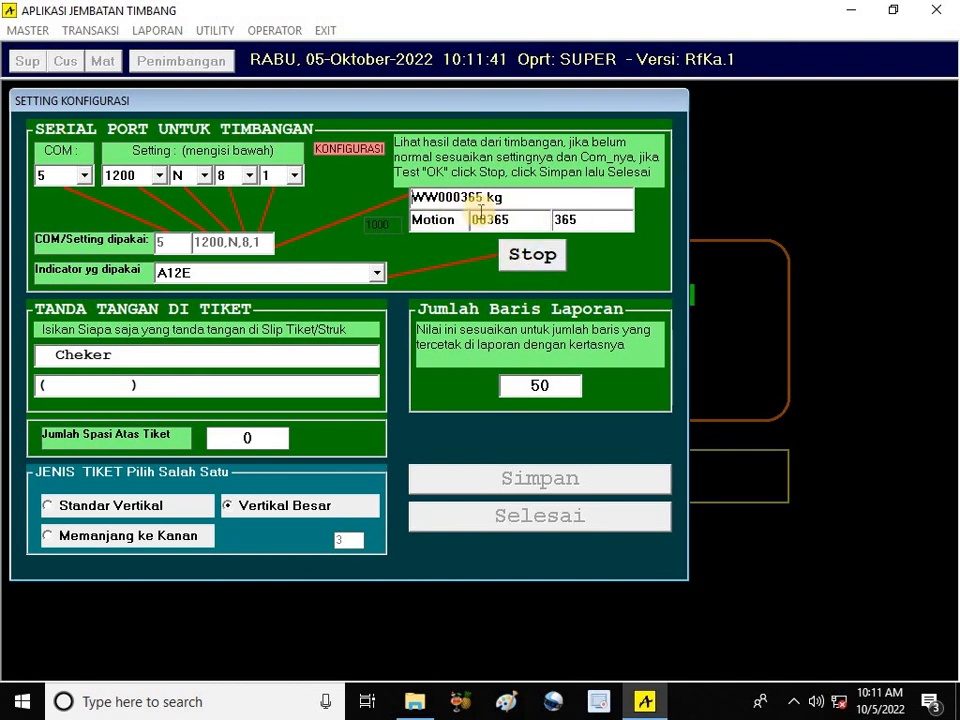
pyautogui.click(549, 258)
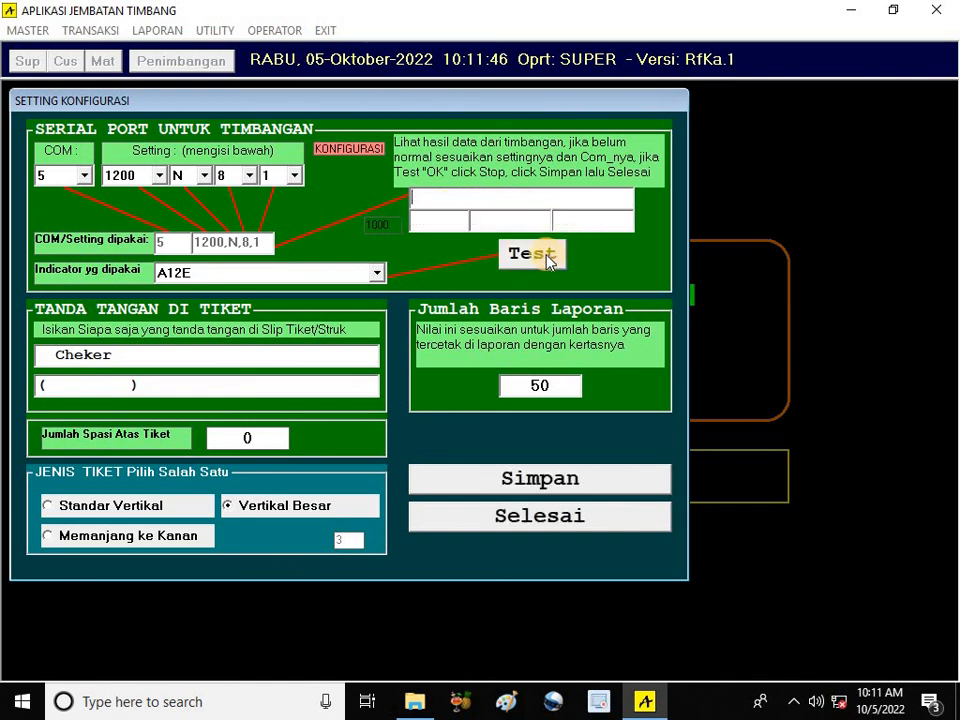
pyautogui.click(508, 482)
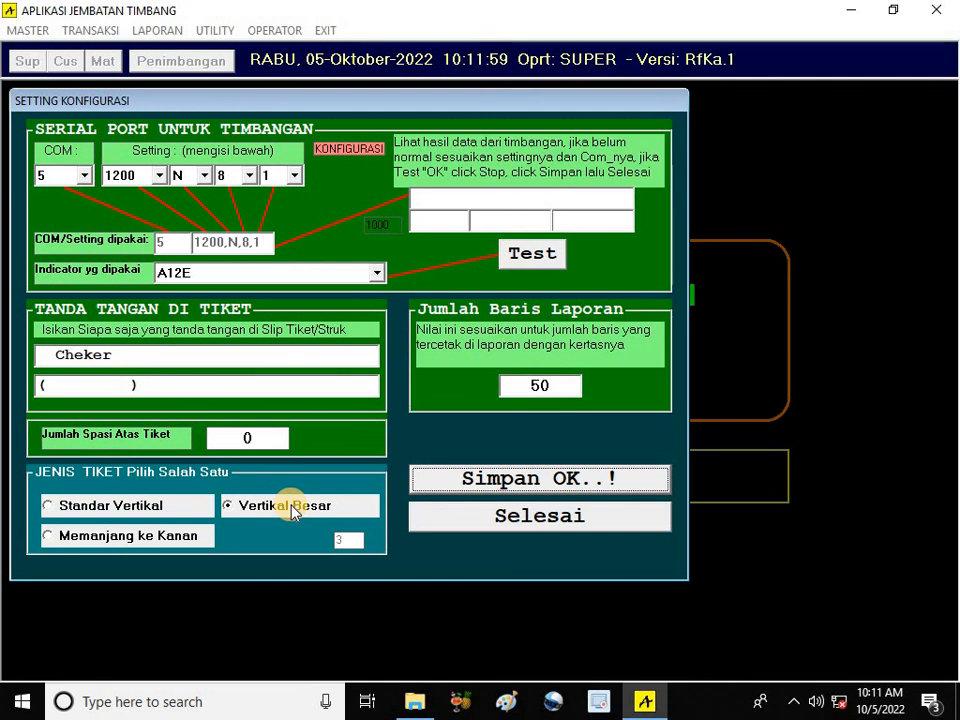
pyautogui.click(483, 515)
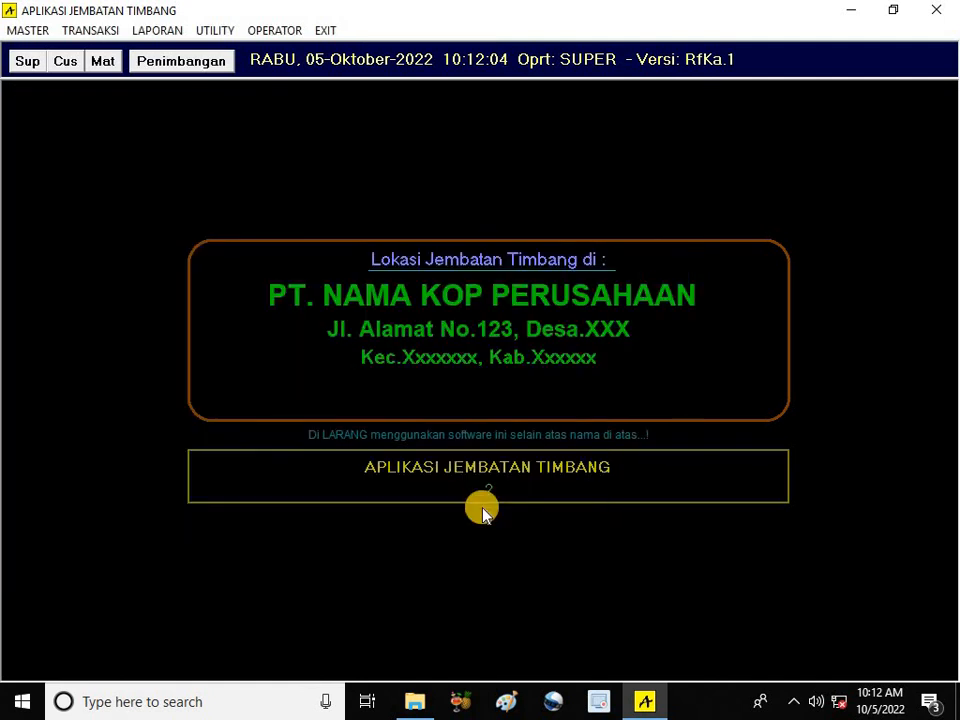
# Step: Open MASTER > Tabel Kadar Air and scroll through the moisture rates 00.0 to 19.0 percent
pyautogui.click(27, 31)
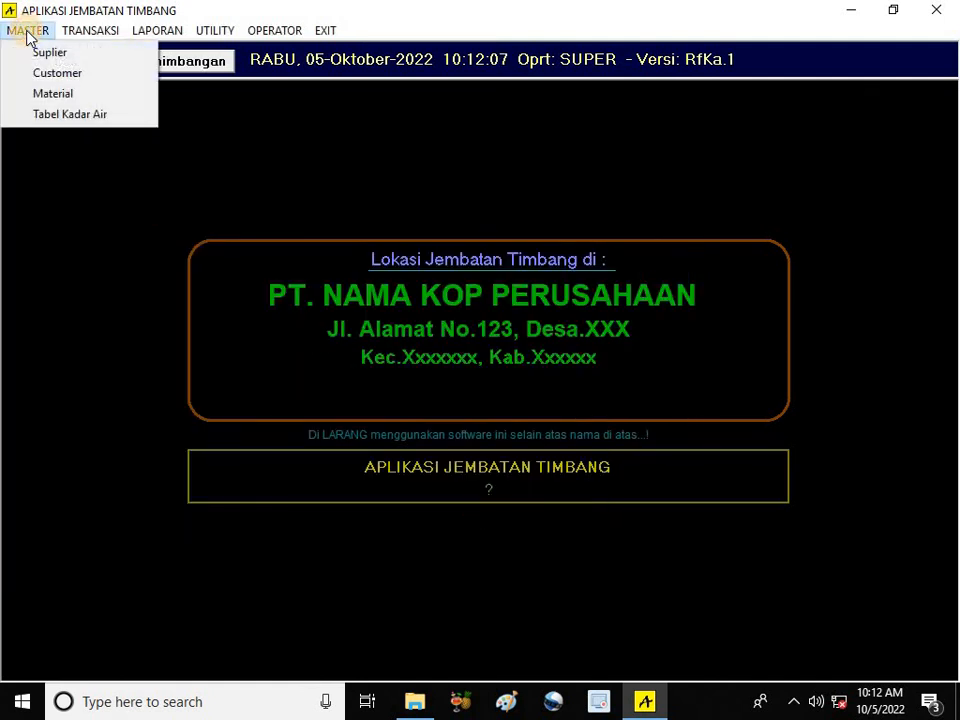
pyautogui.click(51, 113)
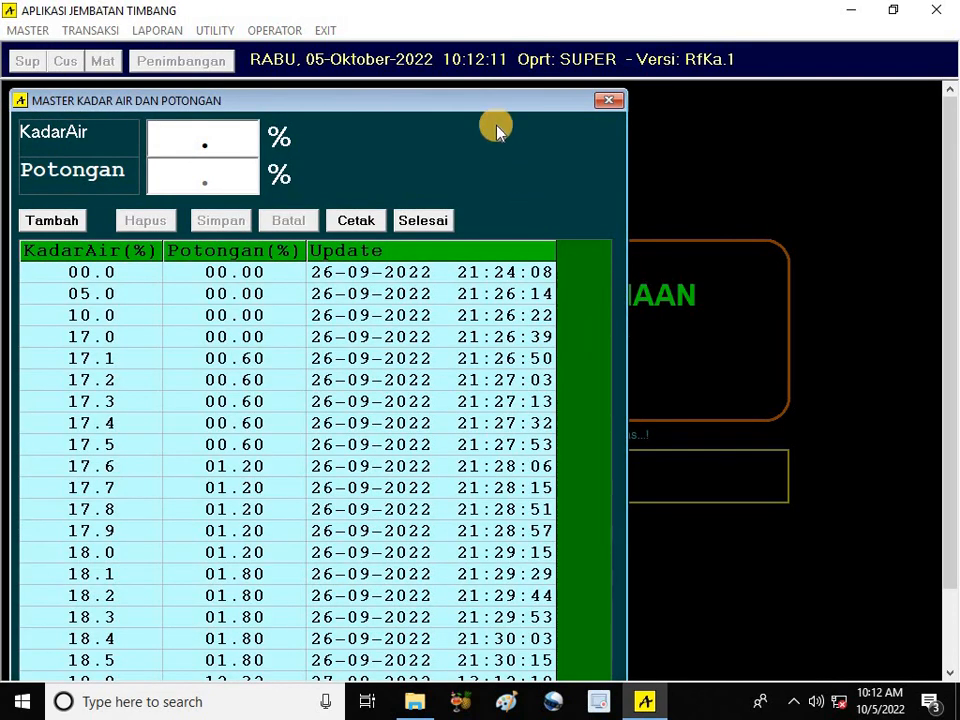
pyautogui.moveTo(490, 105); pyautogui.dragTo(489, 96)
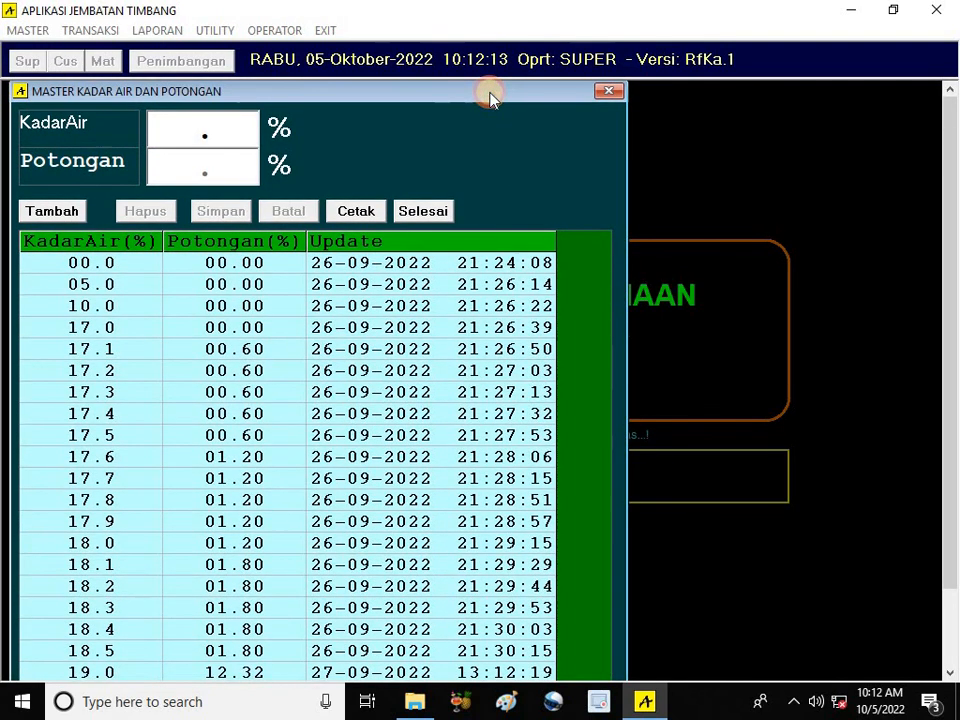
pyautogui.moveTo(950, 197); pyautogui.dragTo(945, 245)
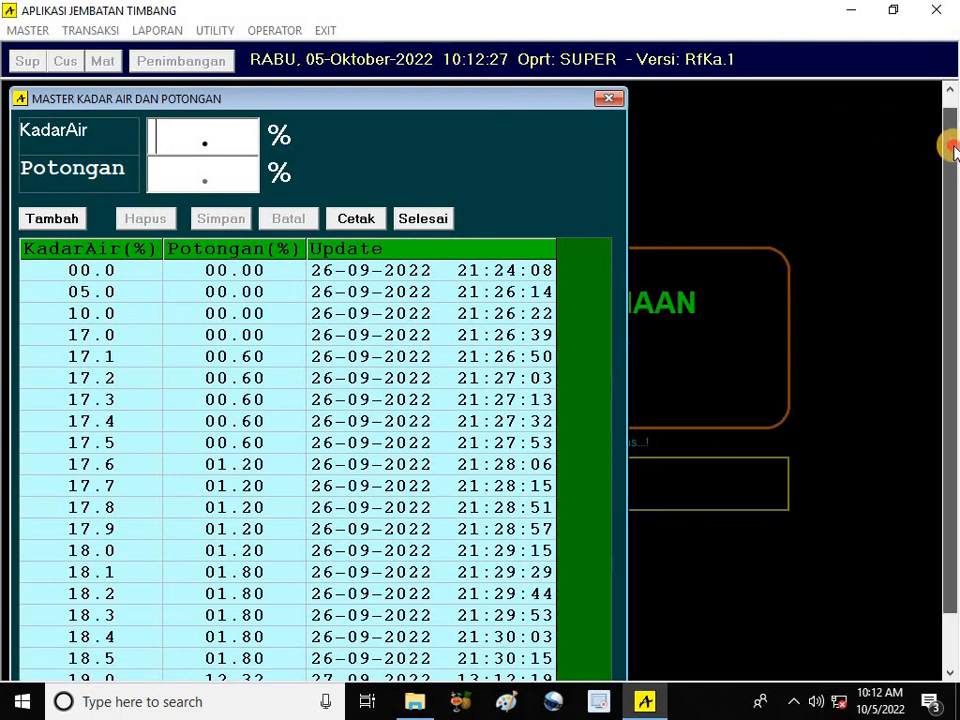
pyautogui.moveTo(948, 144)
pyautogui.mouseDown()
pyautogui.moveTo(949, 199)
pyautogui.moveTo(946, 152)
pyautogui.mouseUp()
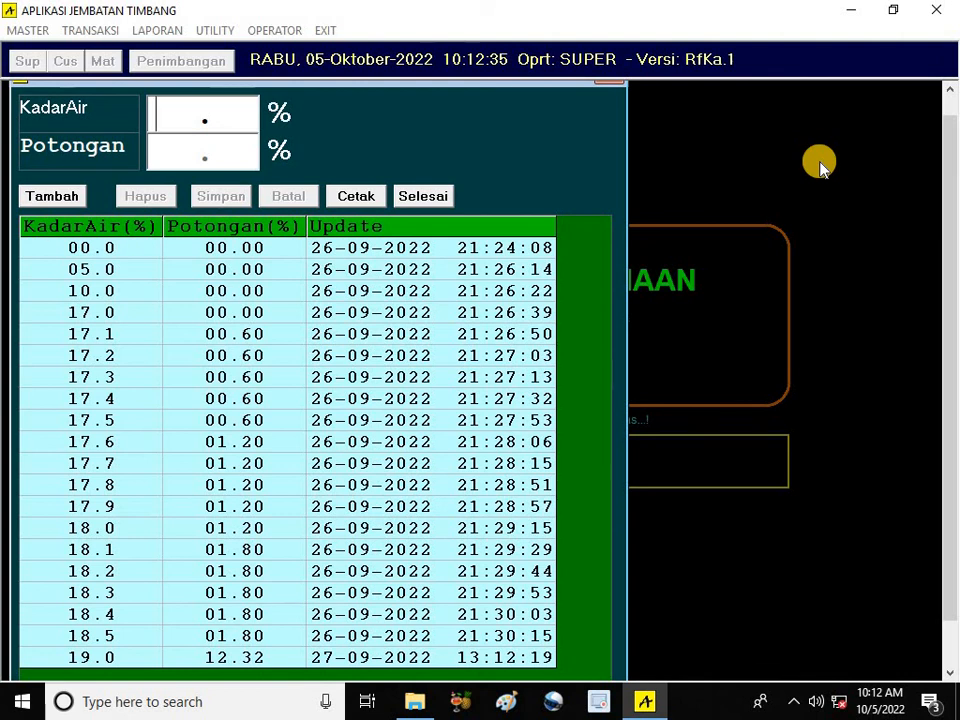
# Step: Enter moisture 20 with a 13.05 deduction, save it, and scroll down to the new row
pyautogui.write('20')
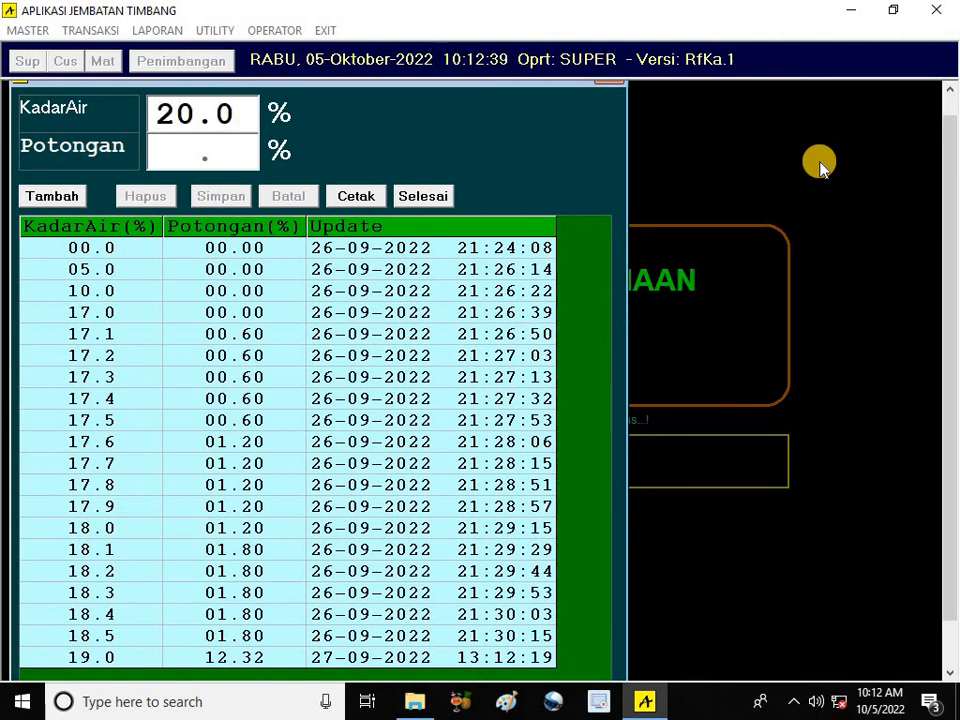
pyautogui.press('Return')
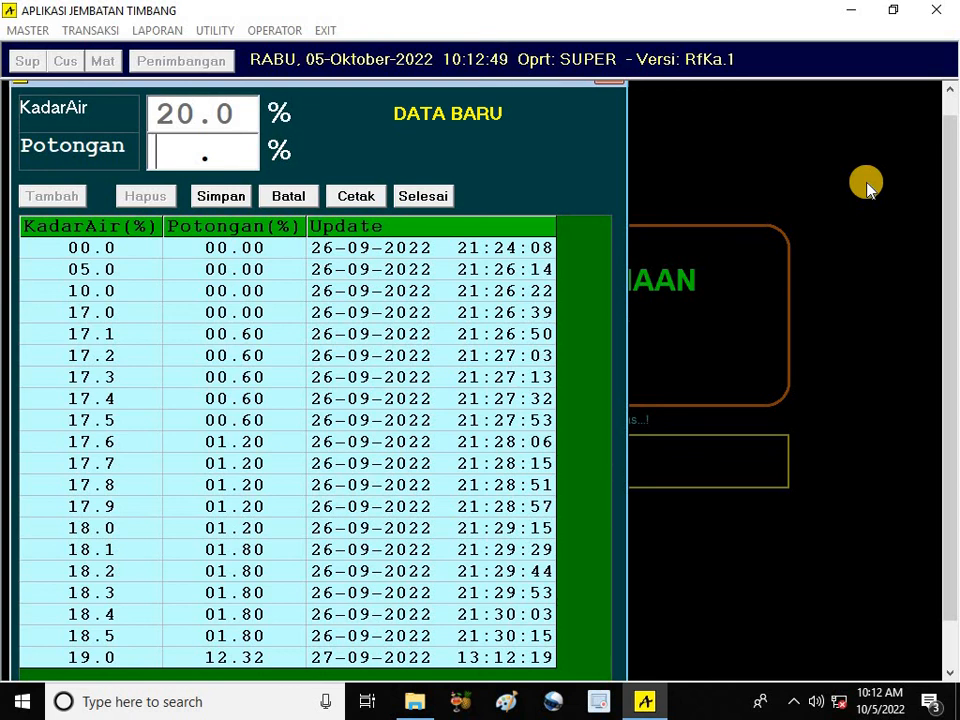
pyautogui.write('13.')
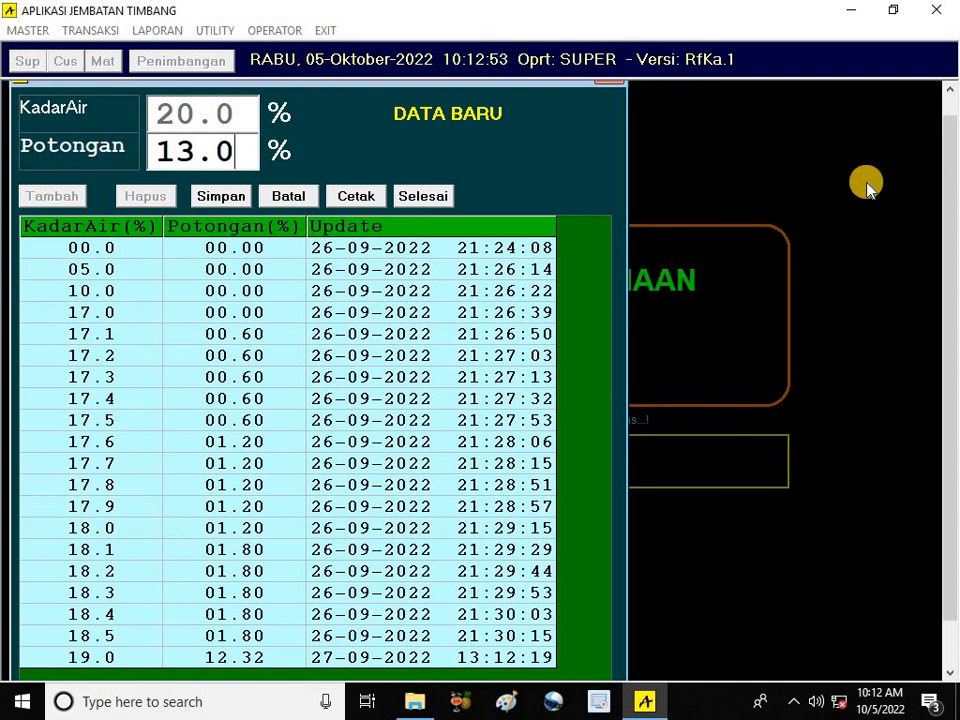
pyautogui.write('05')
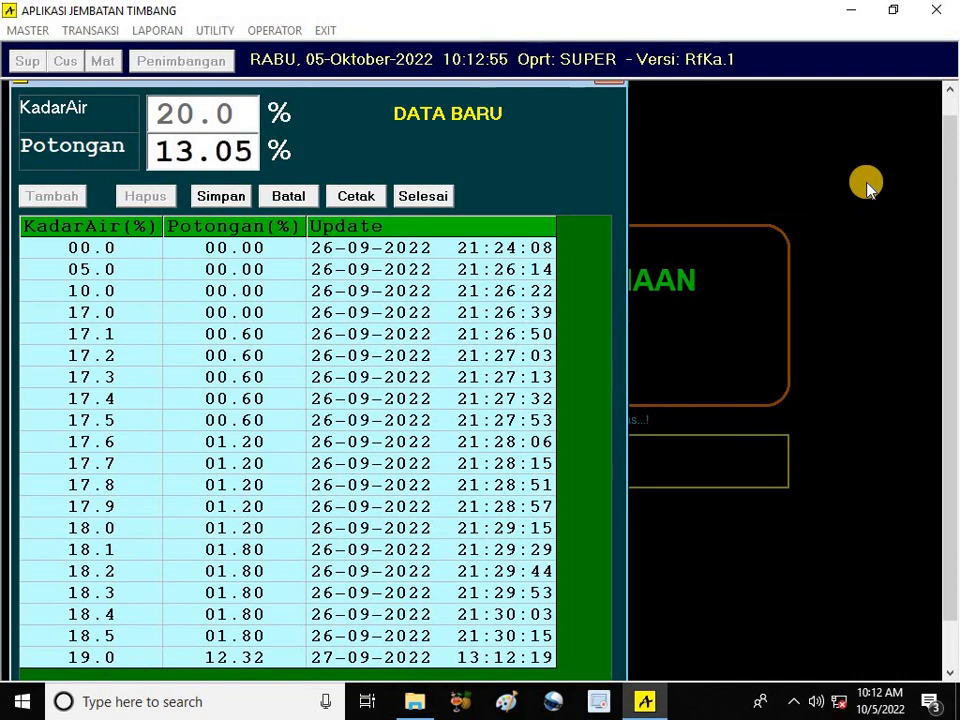
pyautogui.click(236, 198)
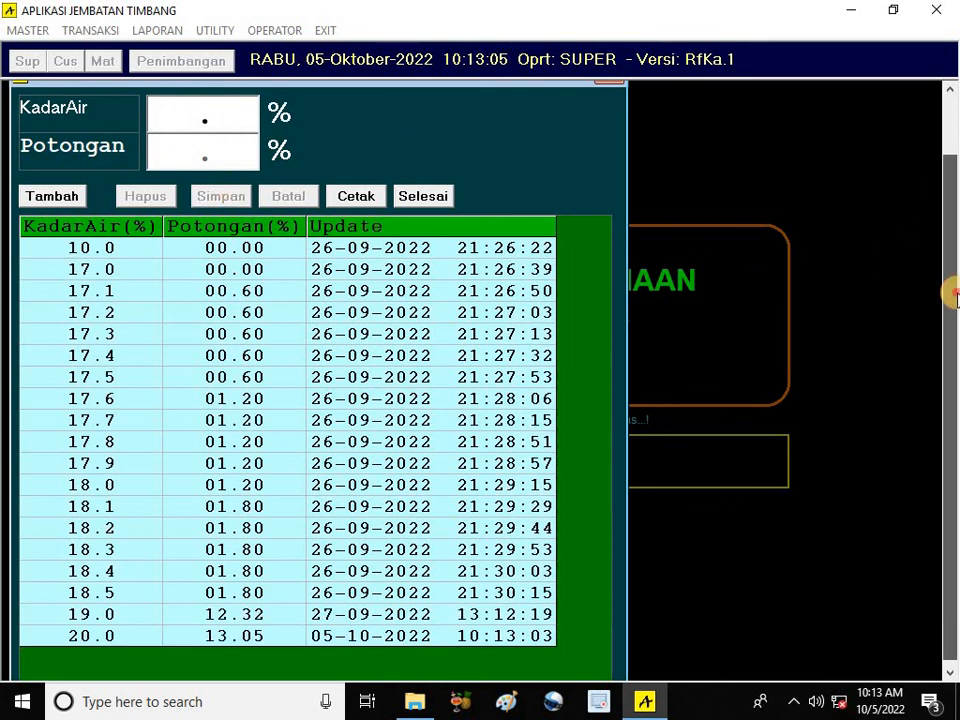
pyautogui.scroll(-1, 75, 590)
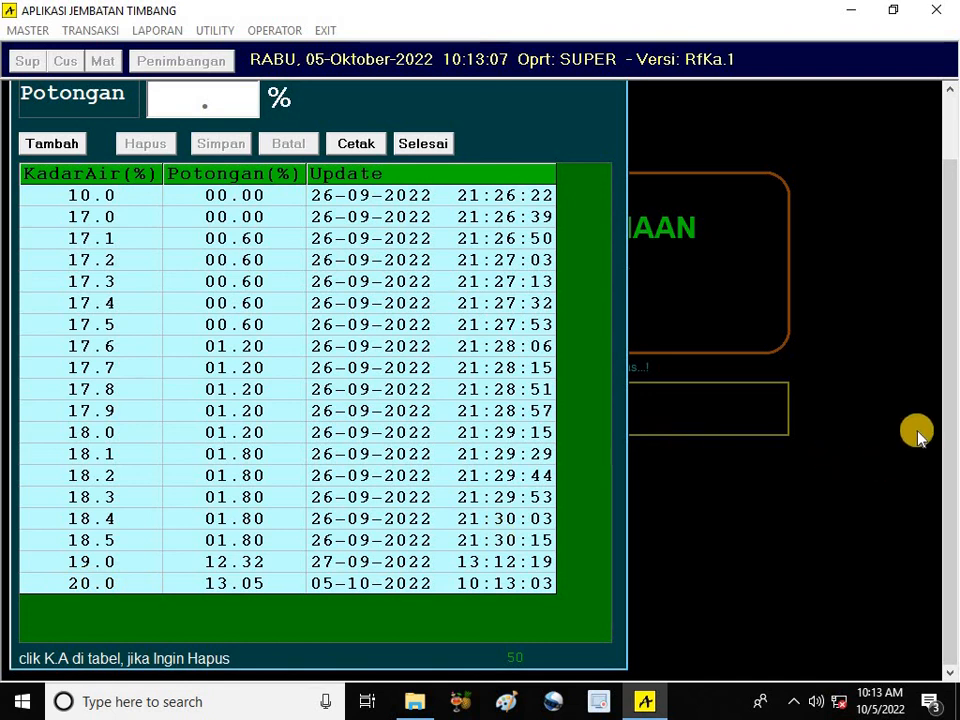
pyautogui.moveTo(950, 366); pyautogui.dragTo(950, 293)
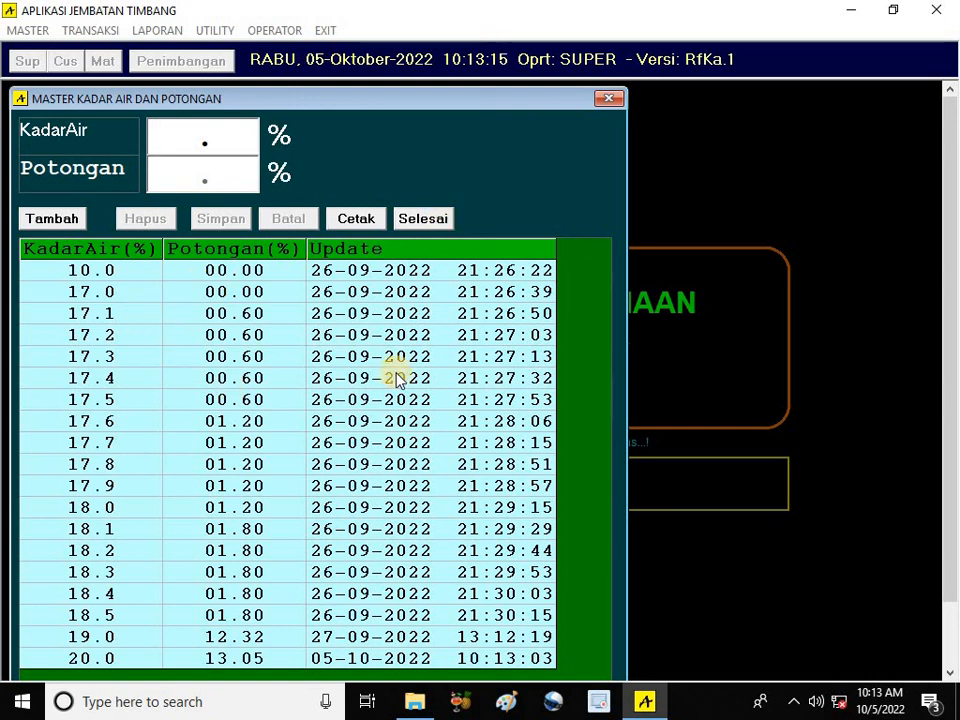
pyautogui.click(427, 220)
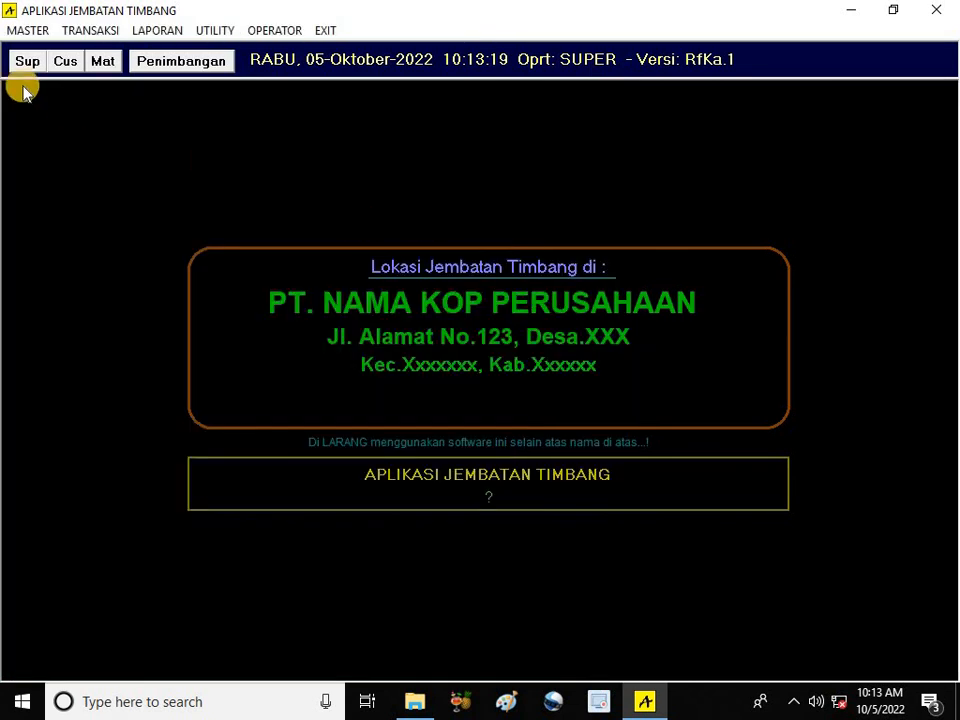
pyautogui.click(29, 66)
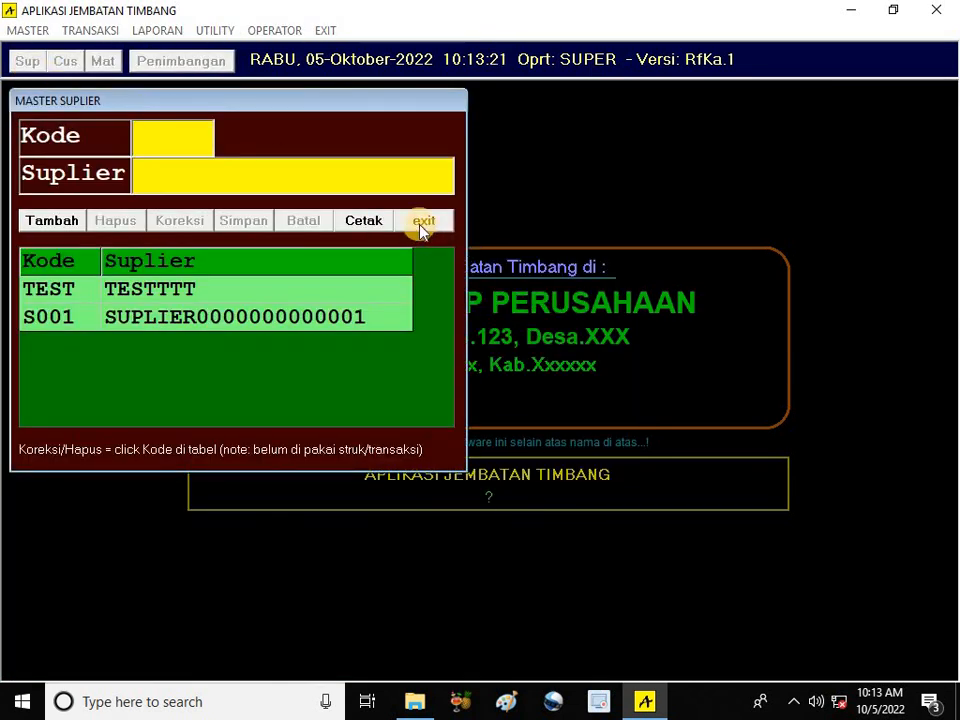
pyautogui.click(421, 224)
pyautogui.click(66, 62)
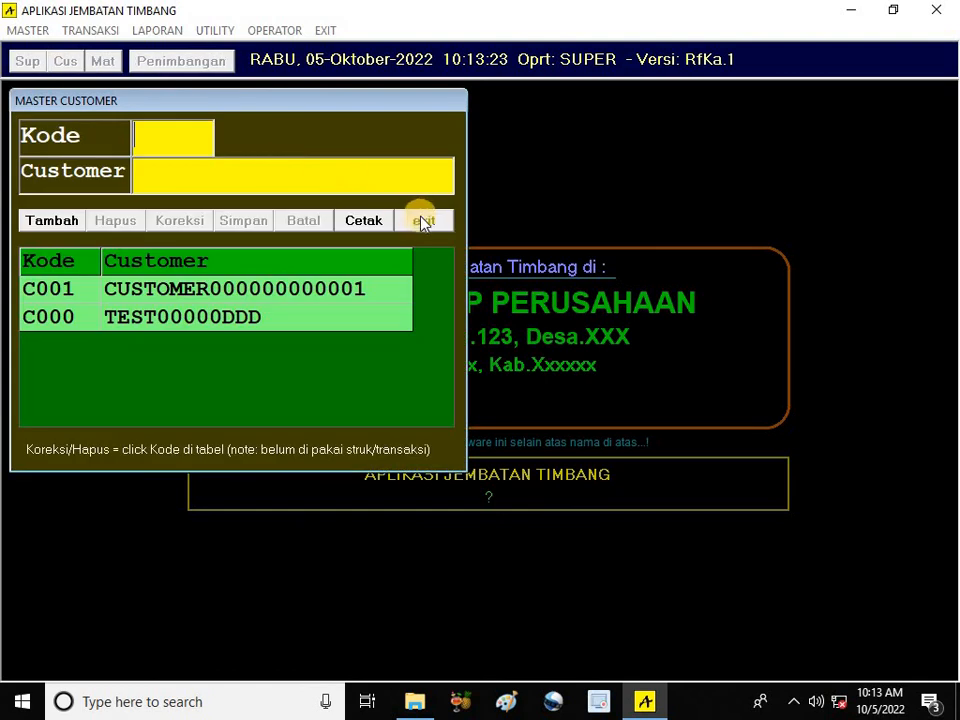
pyautogui.click(422, 219)
pyautogui.click(102, 62)
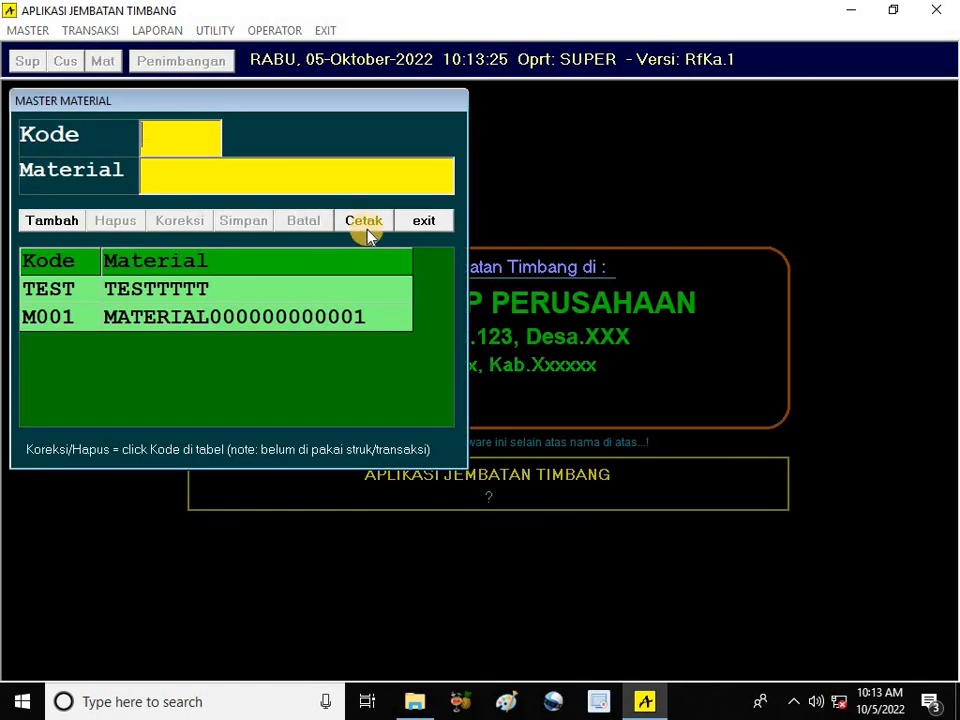
pyautogui.click(421, 222)
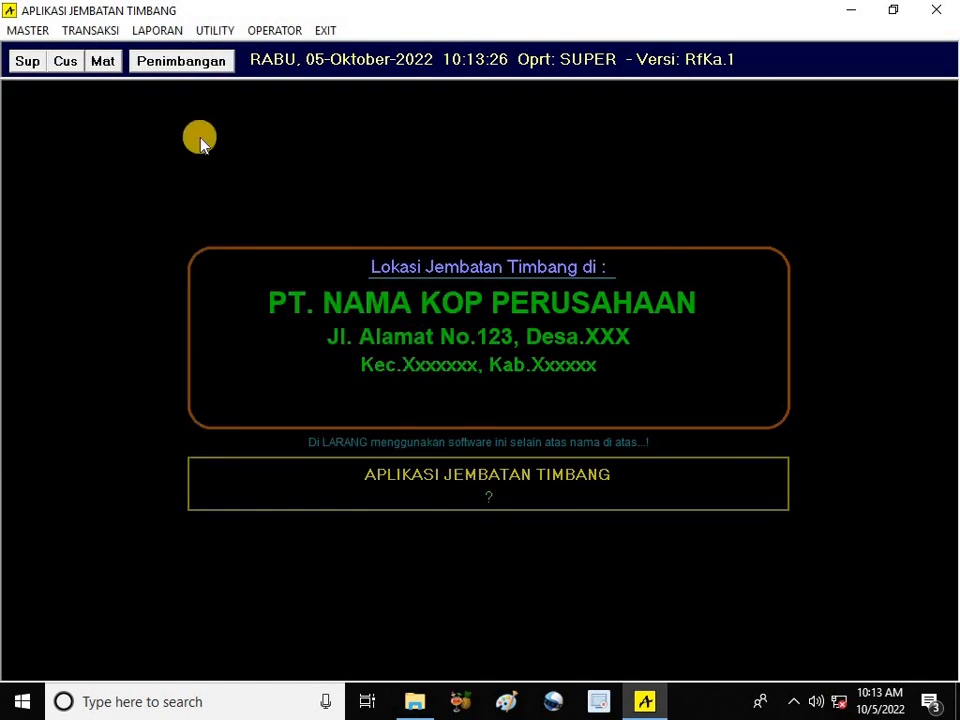
pyautogui.click(105, 34)
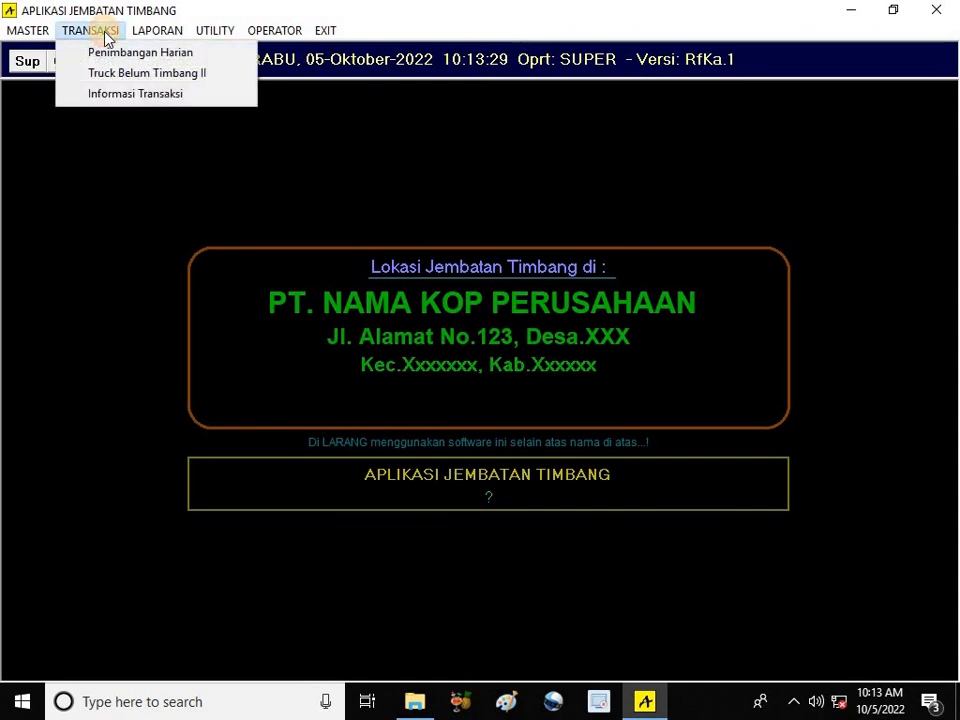
pyautogui.click(161, 165)
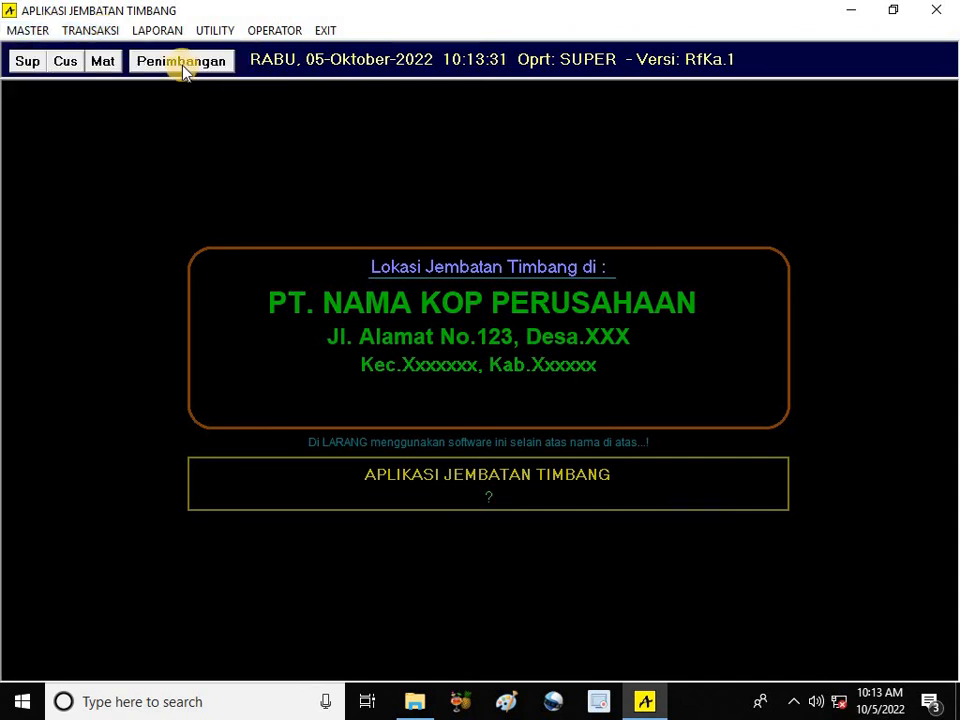
# Step: Start a weighing for truck LL1, selecting the customer and material M001
pyautogui.click(183, 64)
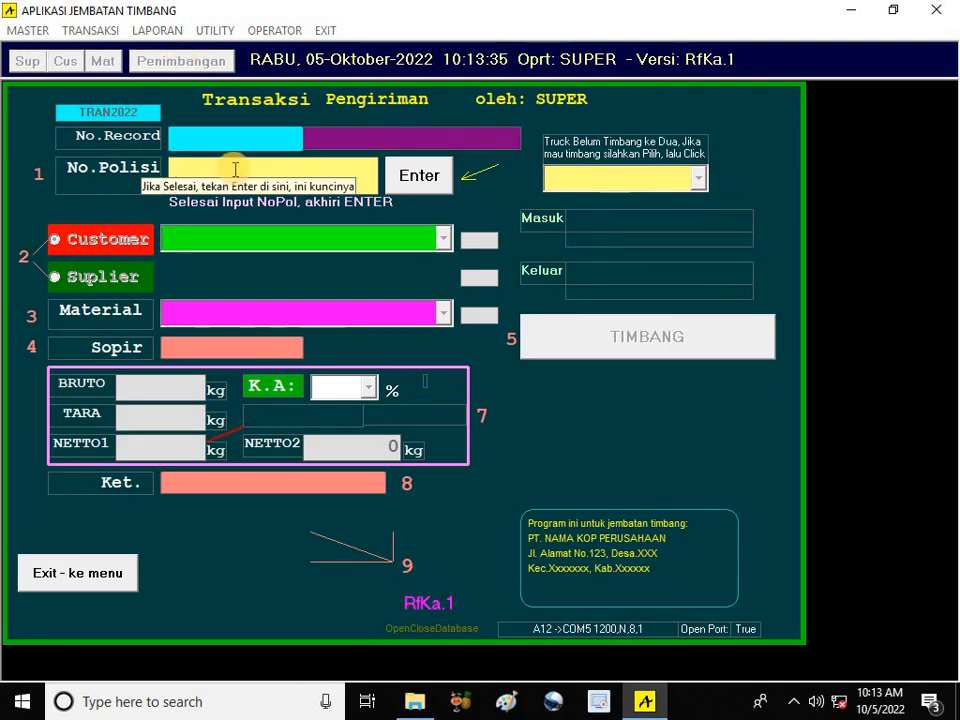
pyautogui.write('LL1')
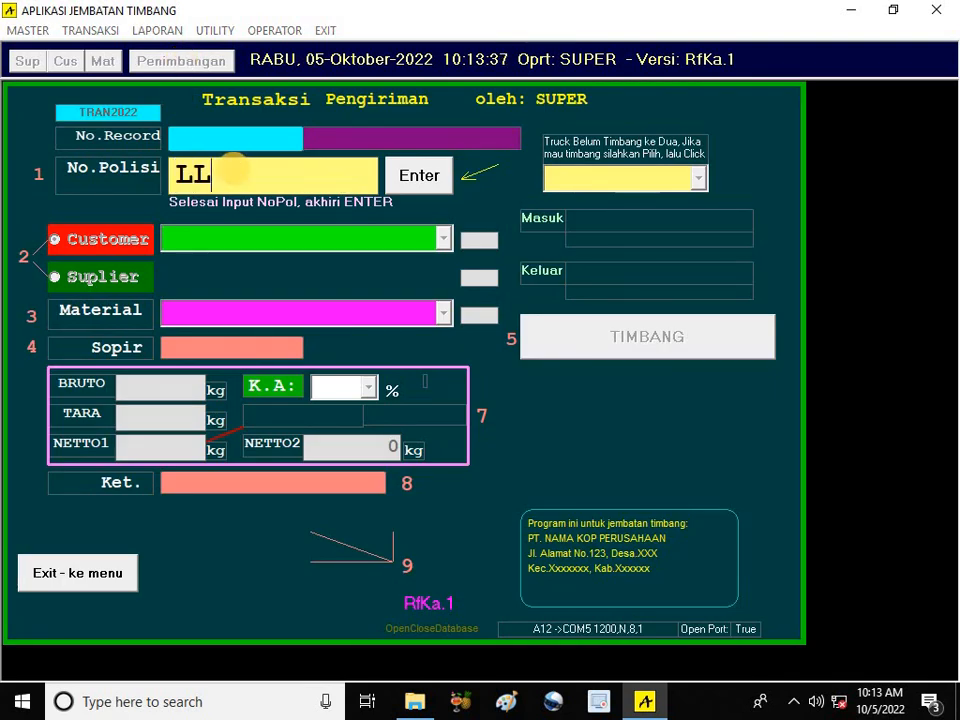
pyautogui.click(420, 180)
pyautogui.click(420, 236)
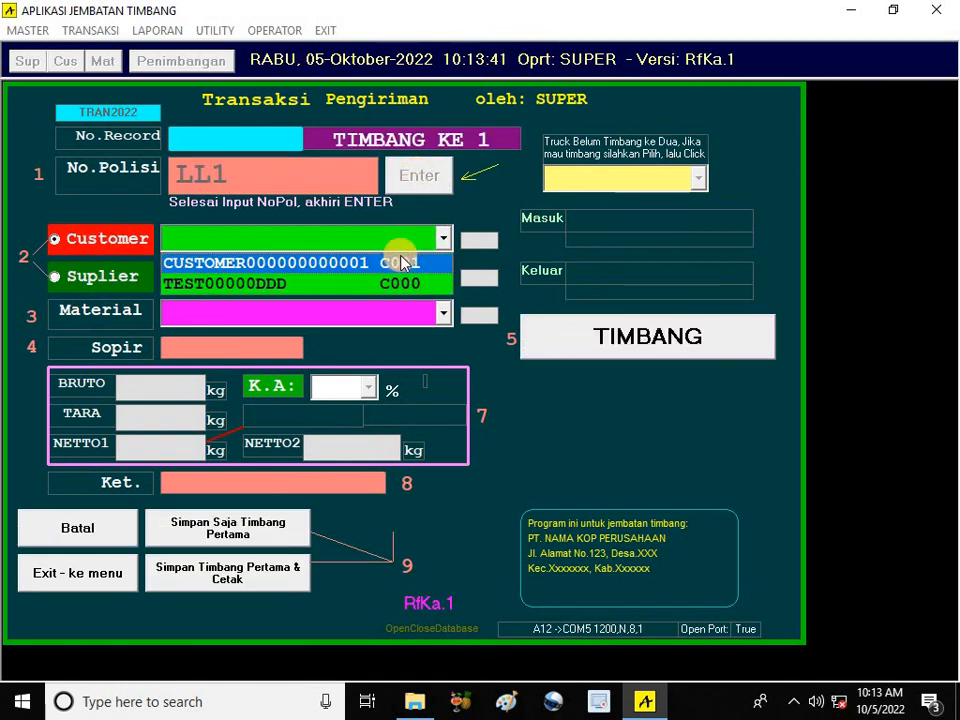
pyautogui.click(403, 259)
pyautogui.click(386, 310)
pyautogui.click(452, 344)
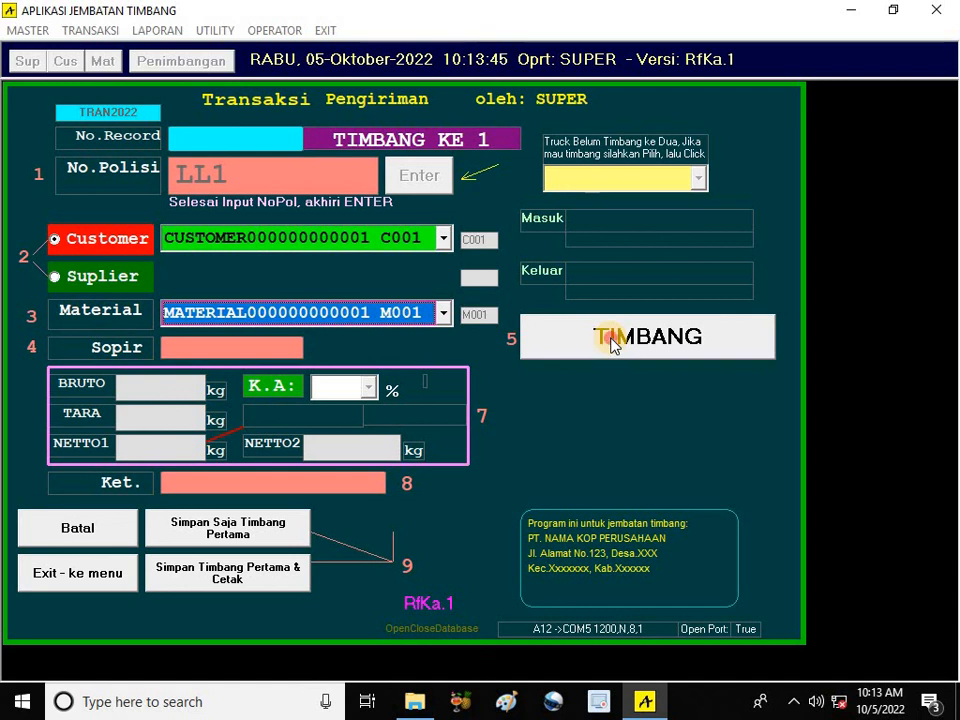
# Step: Capture the 2,115 kg gross weight from the scale and save it as the first weighing
pyautogui.click(613, 339)
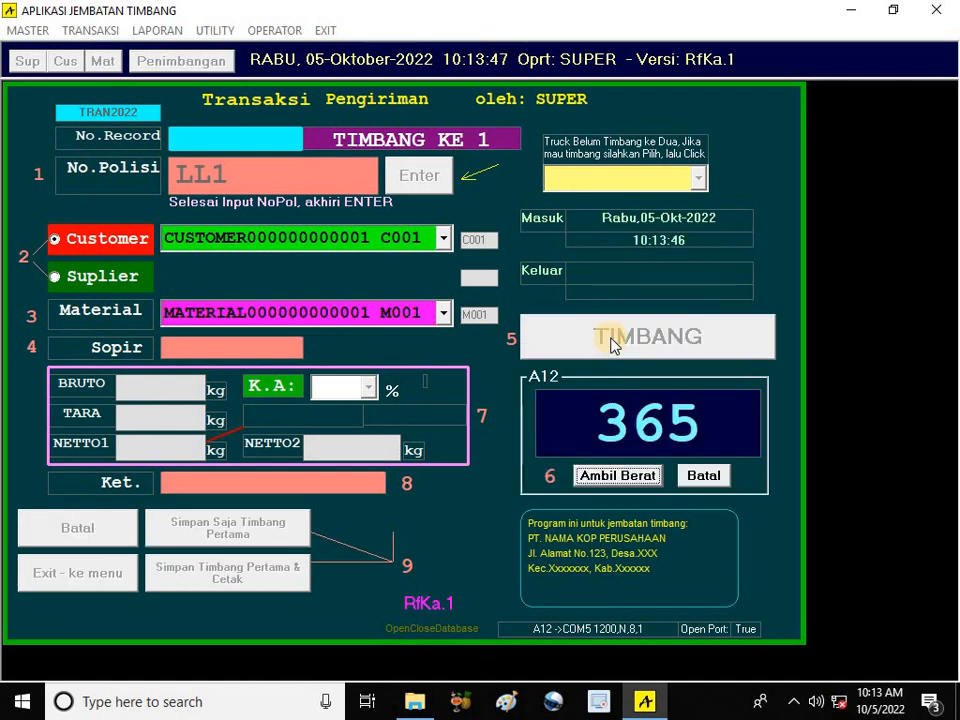
pyautogui.click(645, 475)
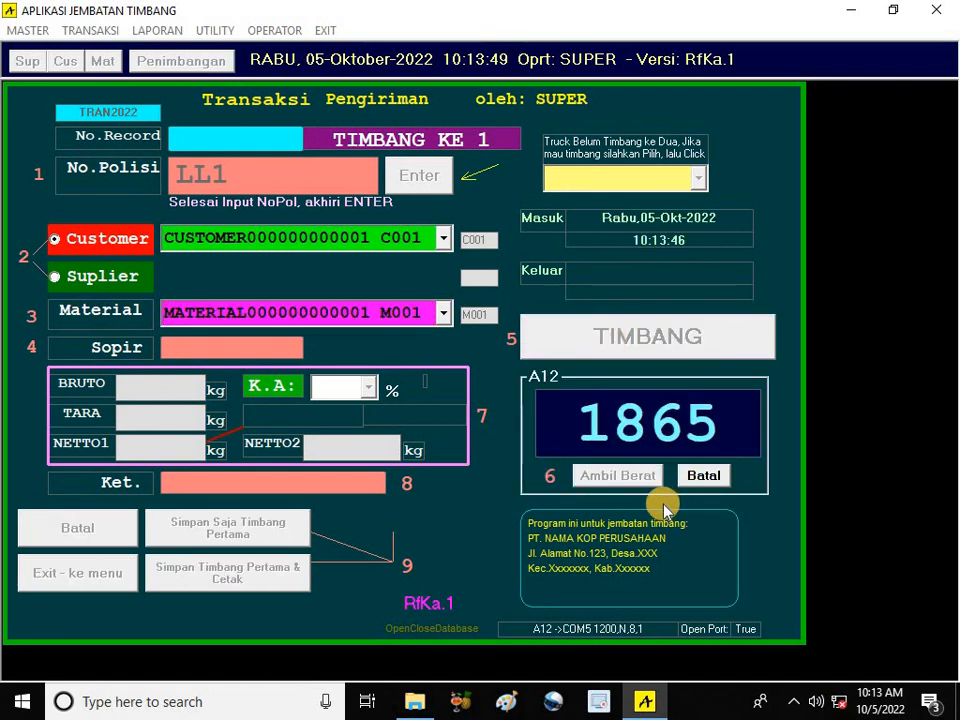
pyautogui.click(630, 478)
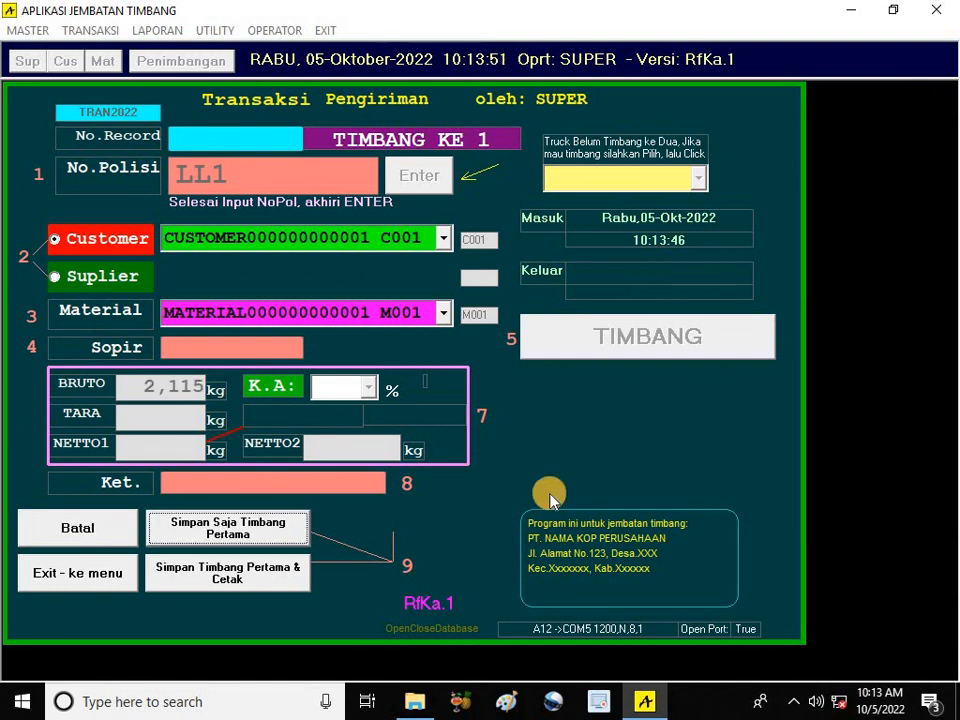
pyautogui.click(272, 515)
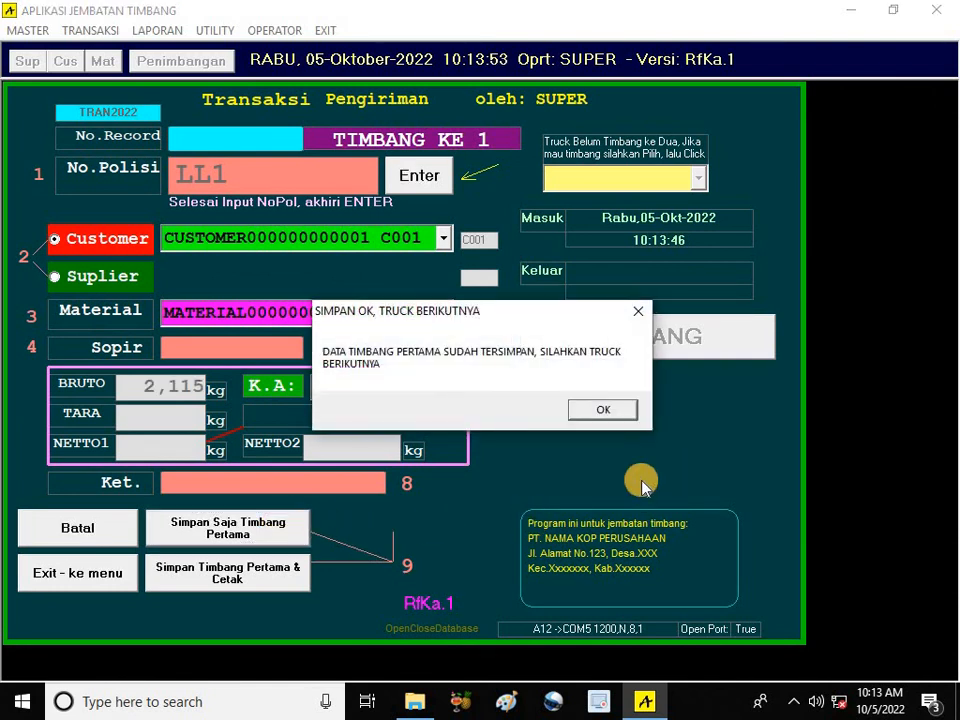
pyautogui.click(614, 411)
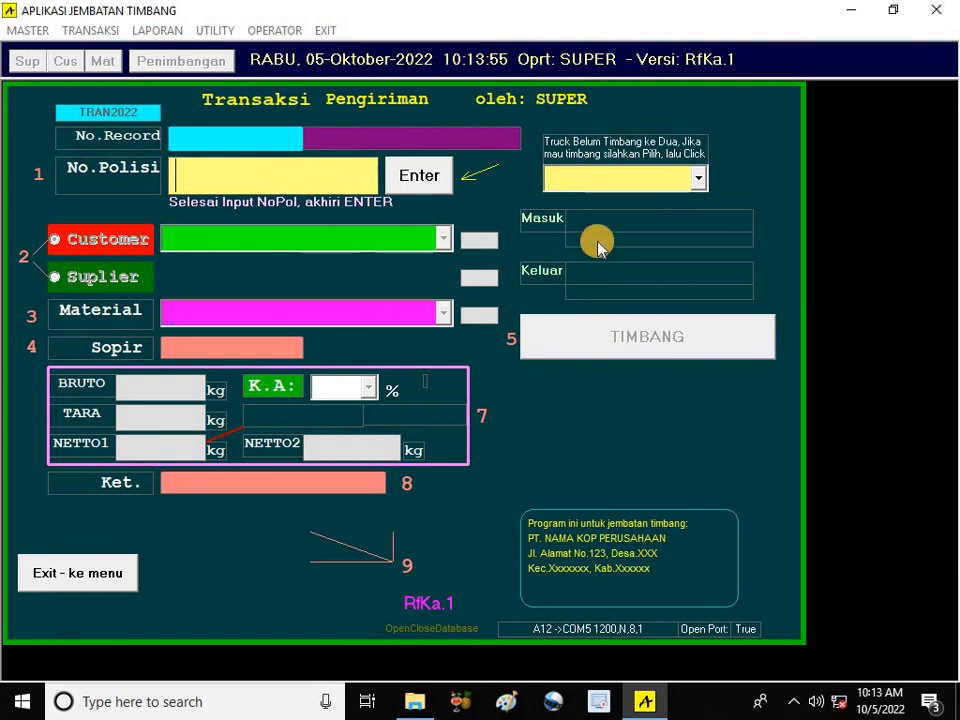
# Step: Load truck LL1 for its second weighing and take the 6,615 kg scale reading
pyautogui.click(635, 182)
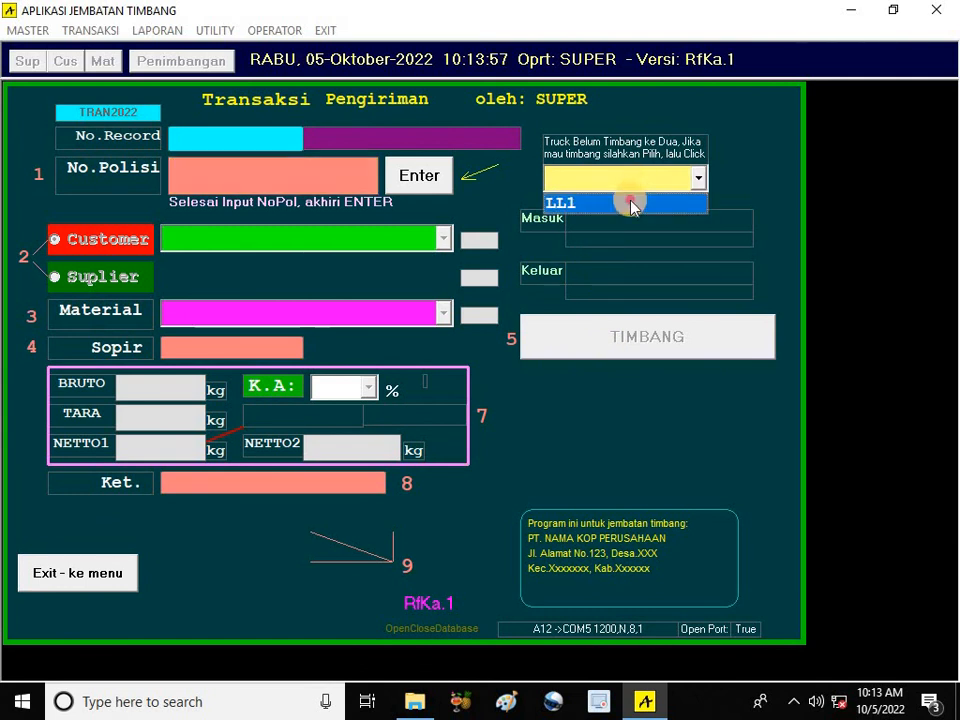
pyautogui.click(622, 198)
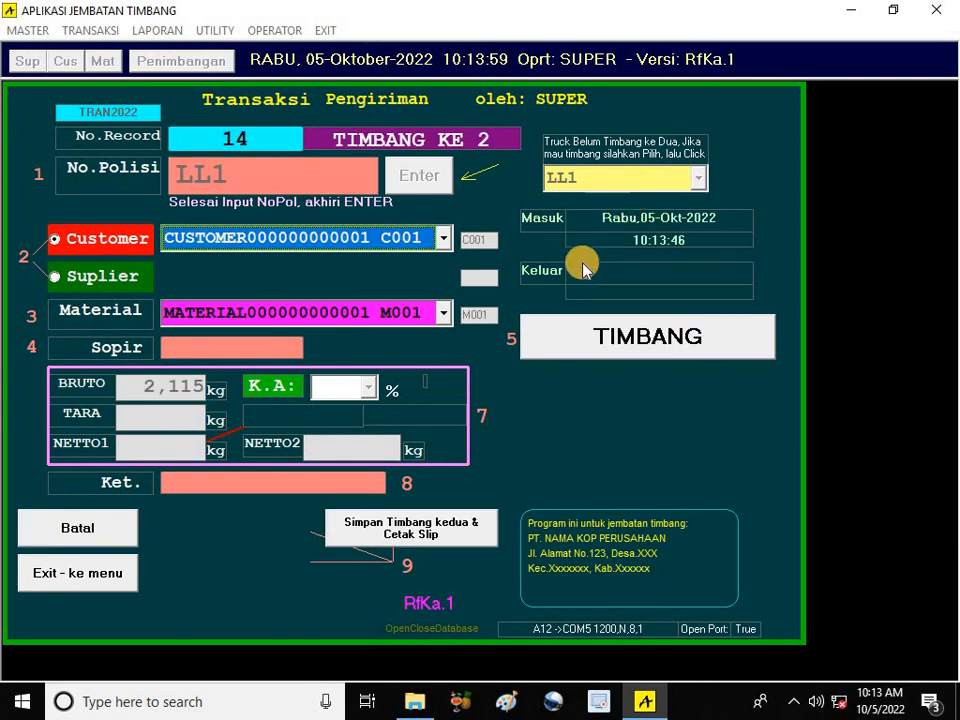
pyautogui.click(650, 345)
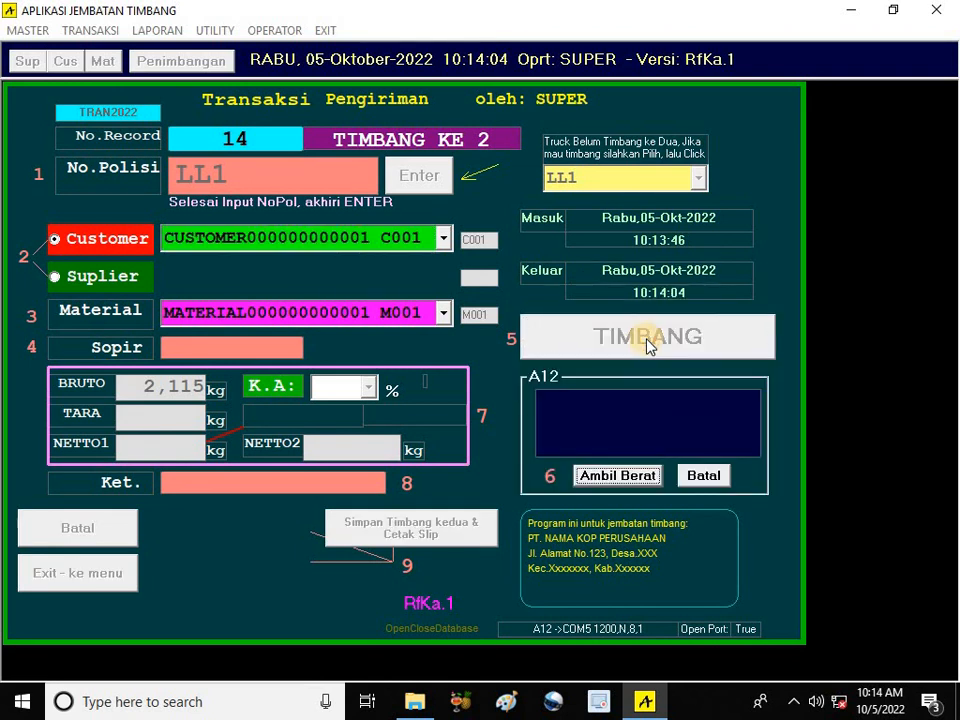
pyautogui.click(618, 477)
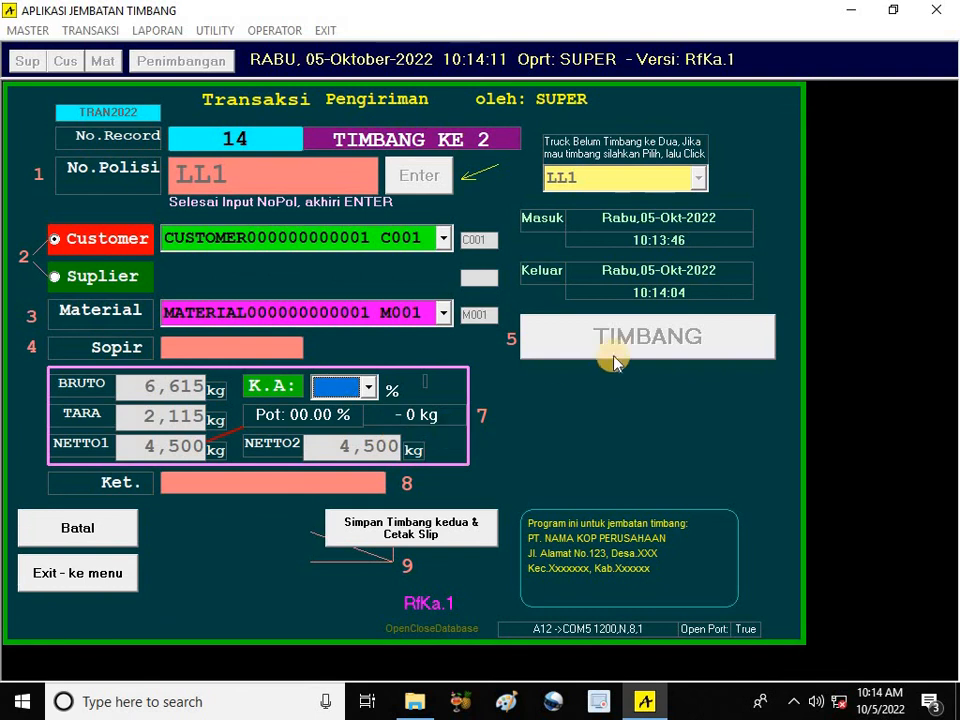
# Step: Apply an 18.5% K.A. deduction, leaving 4,419 kg from the 4,500 kg netto
pyautogui.click(369, 390)
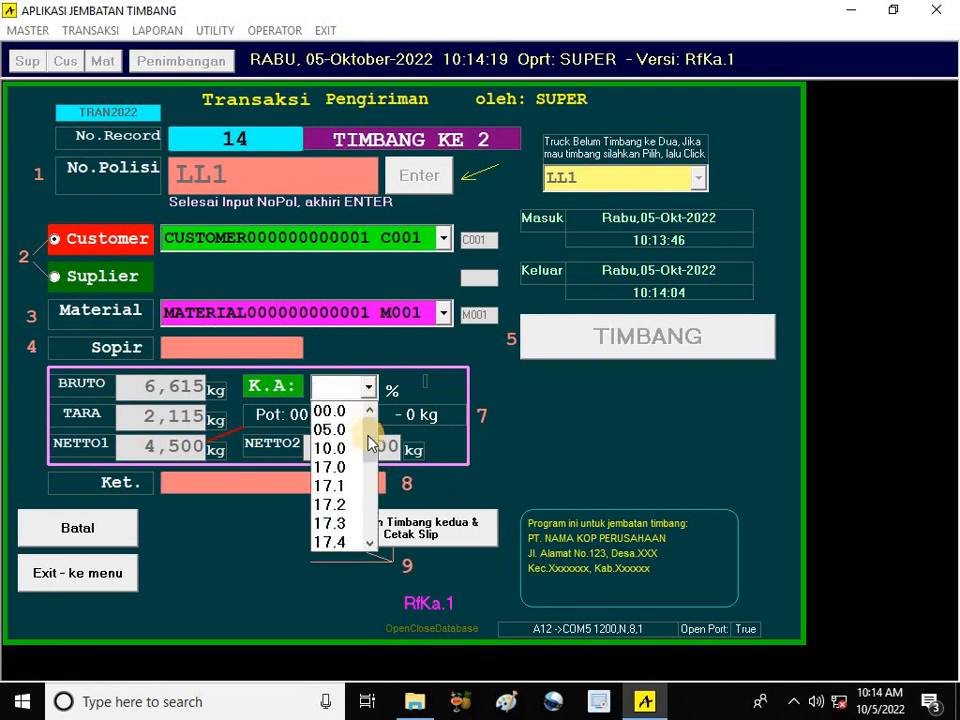
pyautogui.scroll(-2, 372, 470)
pyautogui.scroll(-3, 372, 487)
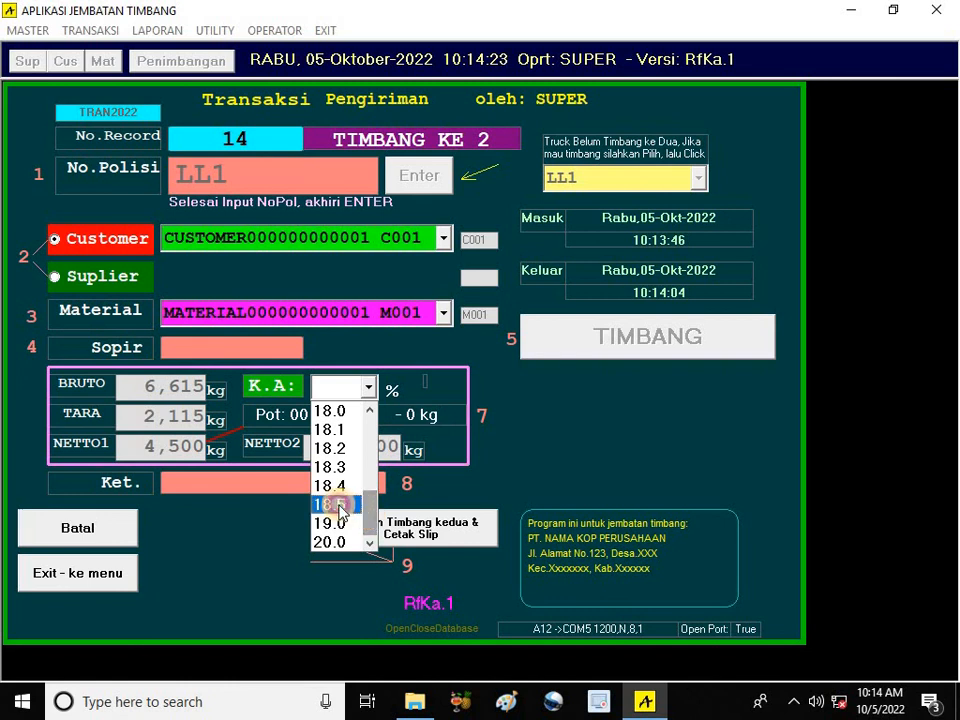
pyautogui.click(340, 505)
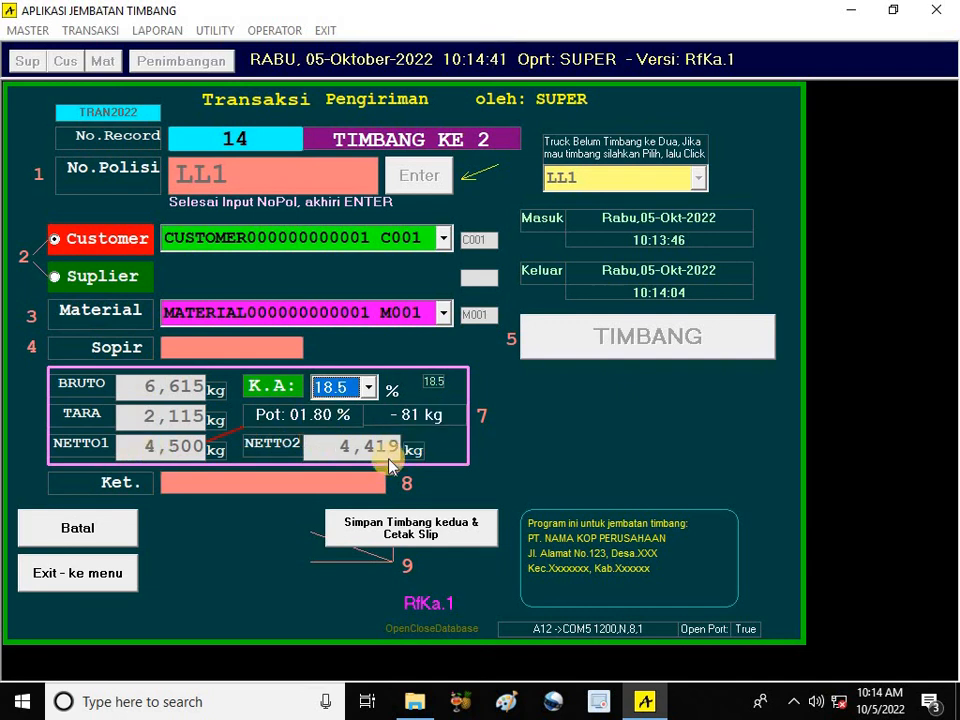
# Step: Enter the driver's name and the note 'GHFGHGHGHGFH', then save the second weighing and print the slip
pyautogui.click(234, 350)
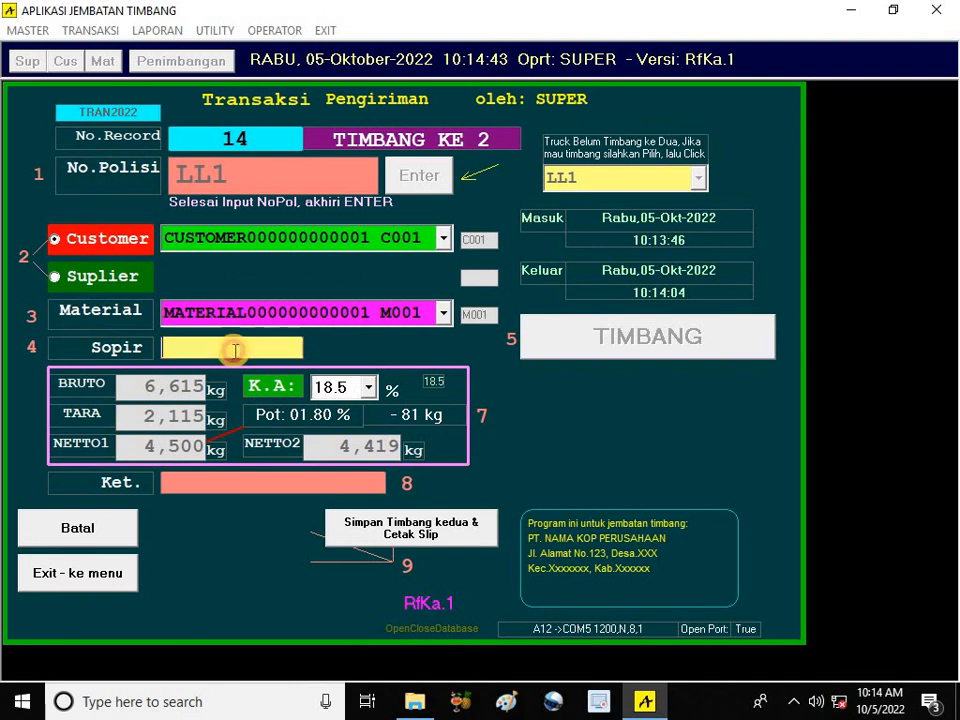
pyautogui.write('FFF')
pyautogui.click(255, 491)
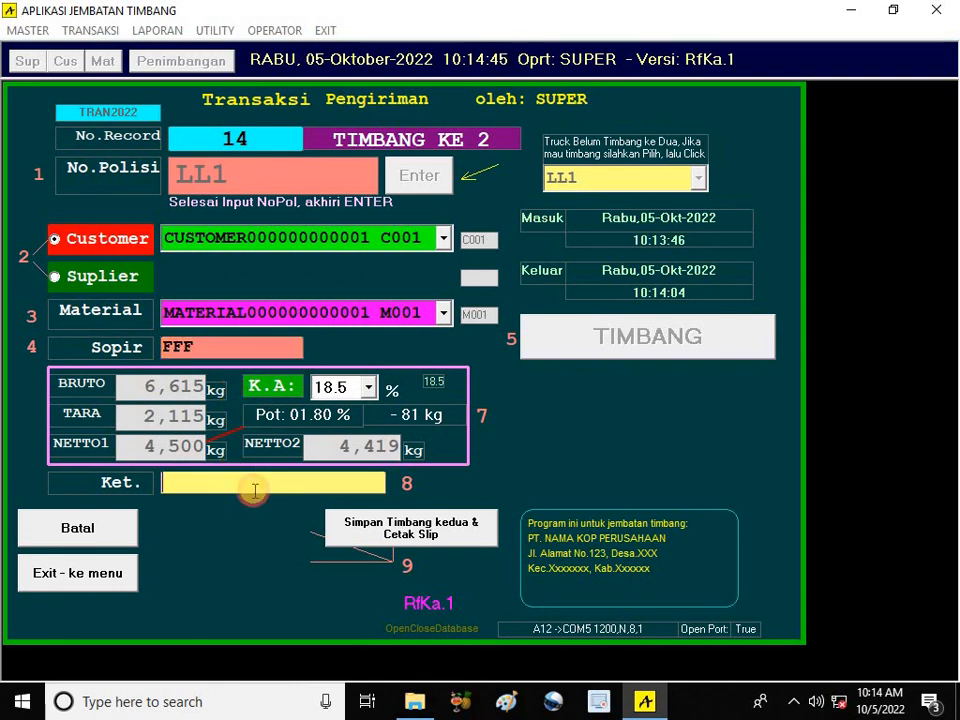
pyautogui.write('GHFGHGHGHGFH')
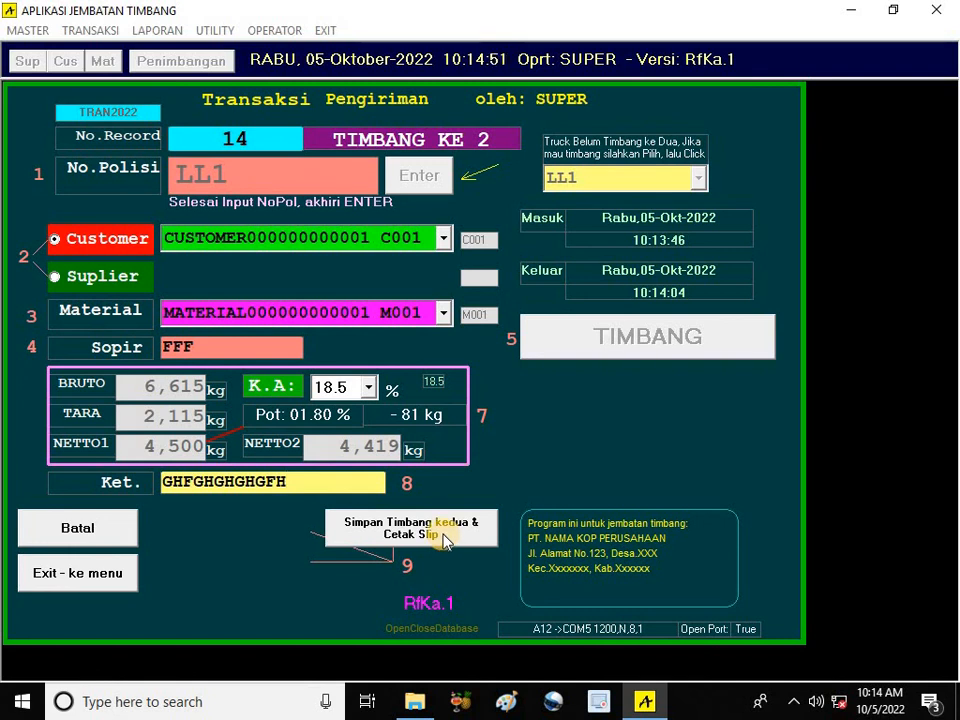
pyautogui.click(446, 539)
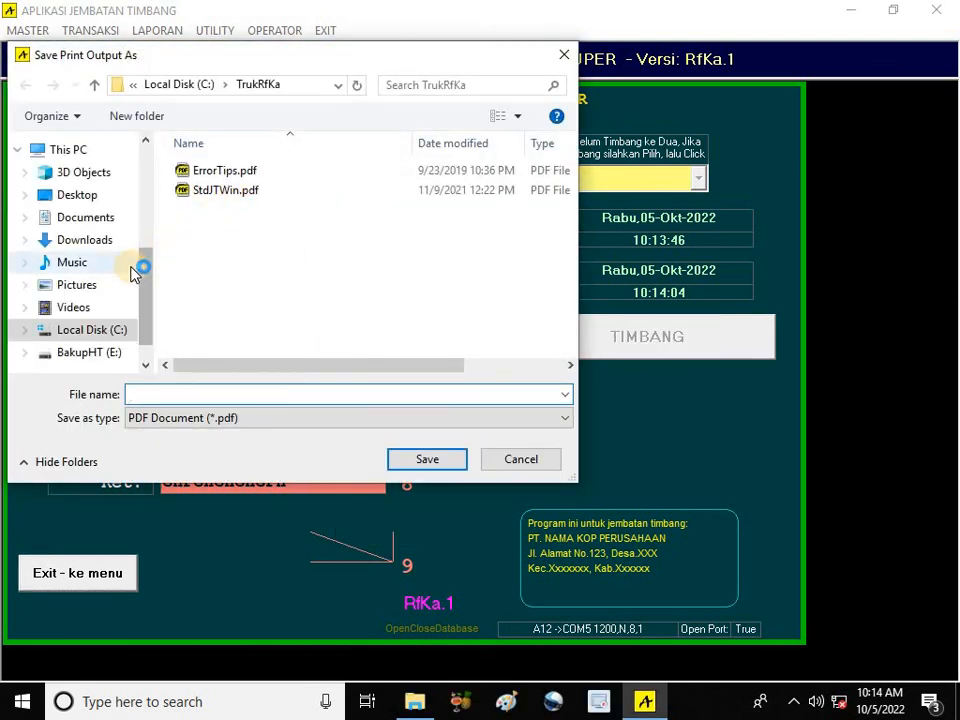
# Step: Save the LL1 slip over ContohHasilPrint.pdf on the Desktop and acknowledge the saved message
pyautogui.click(107, 197)
pyautogui.click(236, 216)
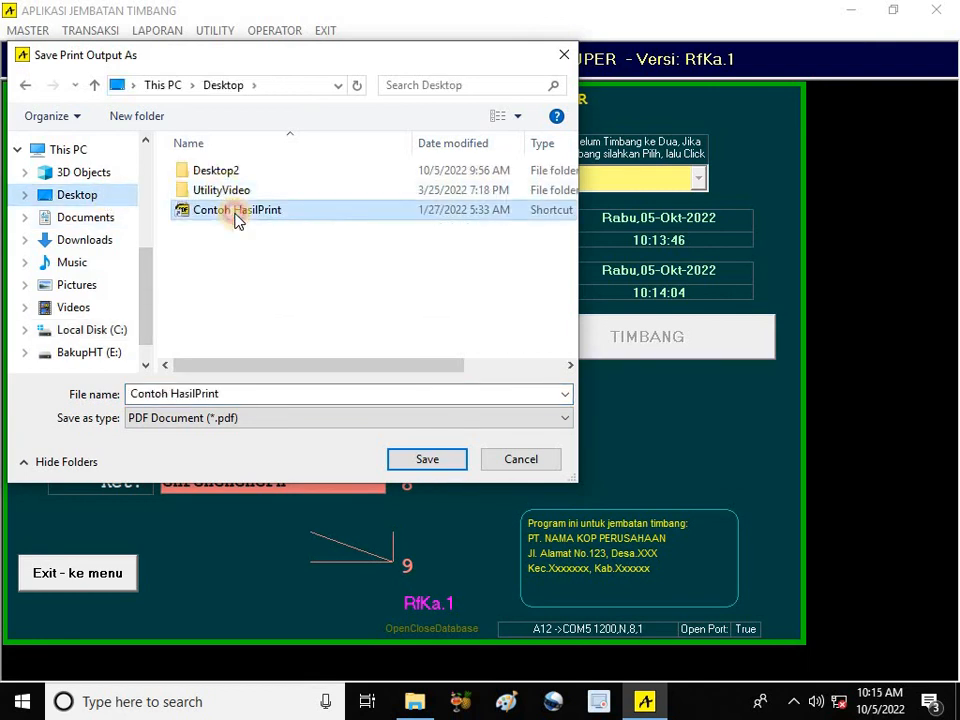
pyautogui.click(423, 462)
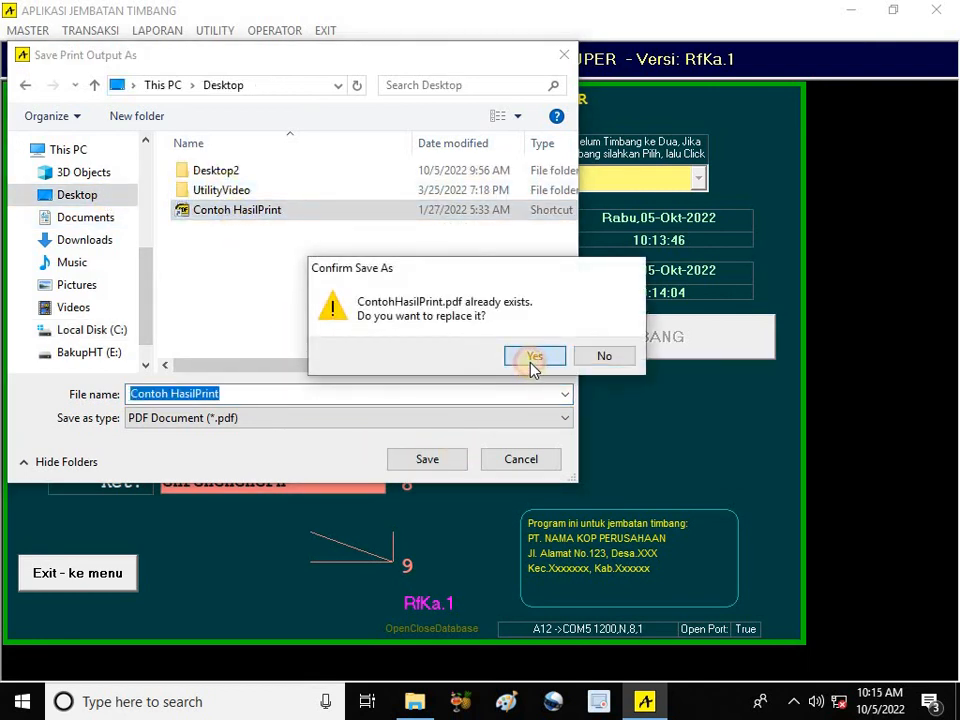
pyautogui.click(533, 362)
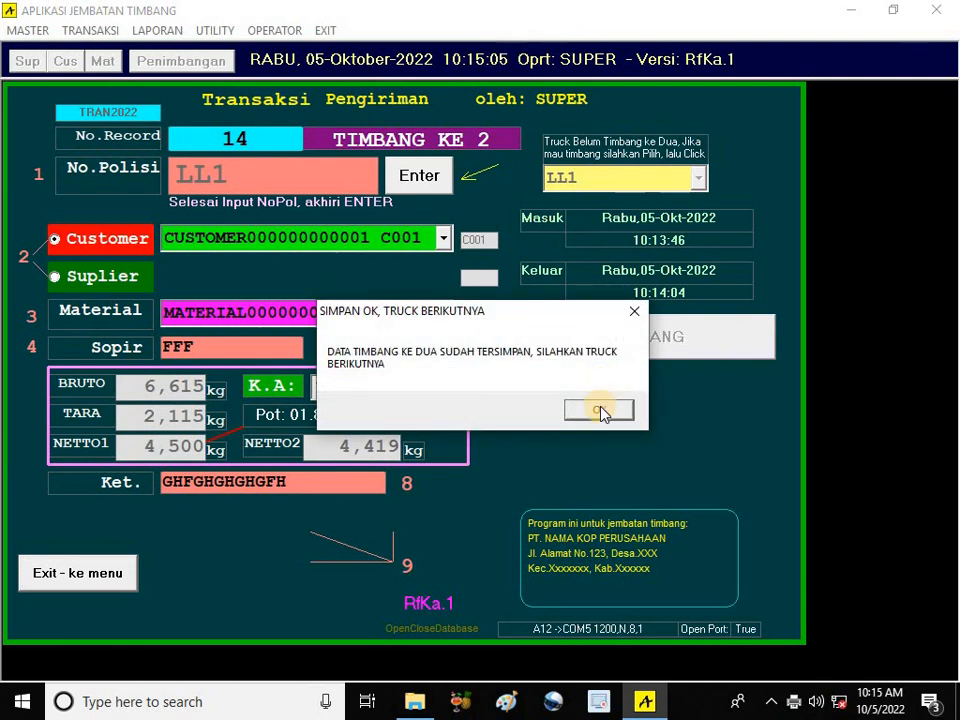
pyautogui.click(599, 411)
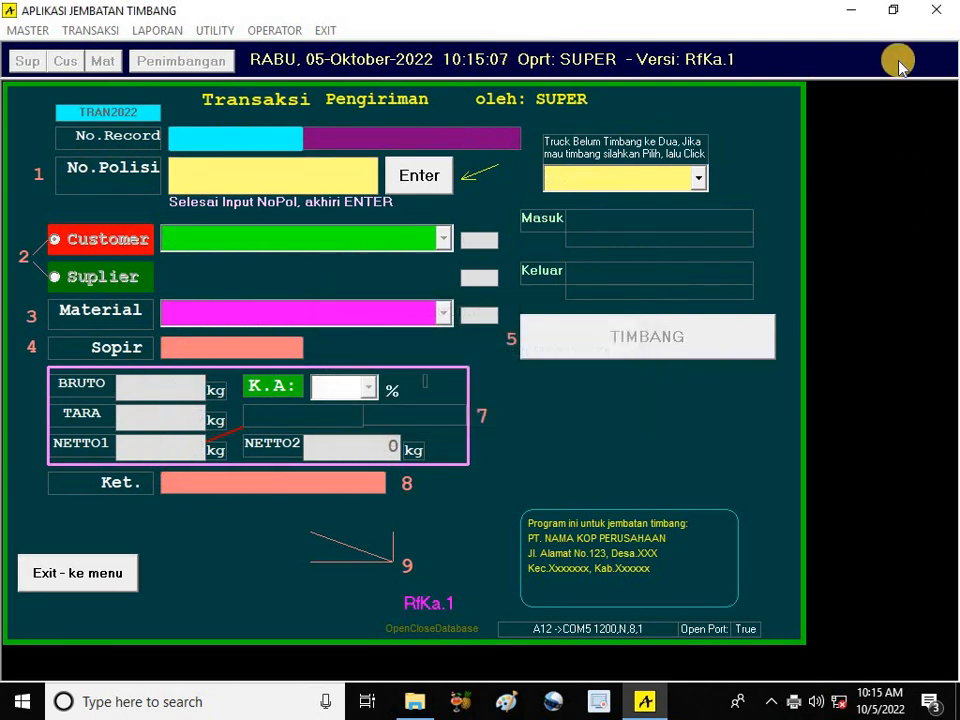
# Step: Open ContohHasilPrint.pdf from the desktop in Sumatra PDF, zoom in on the LL1 slip, then minimize it
pyautogui.click(893, 14)
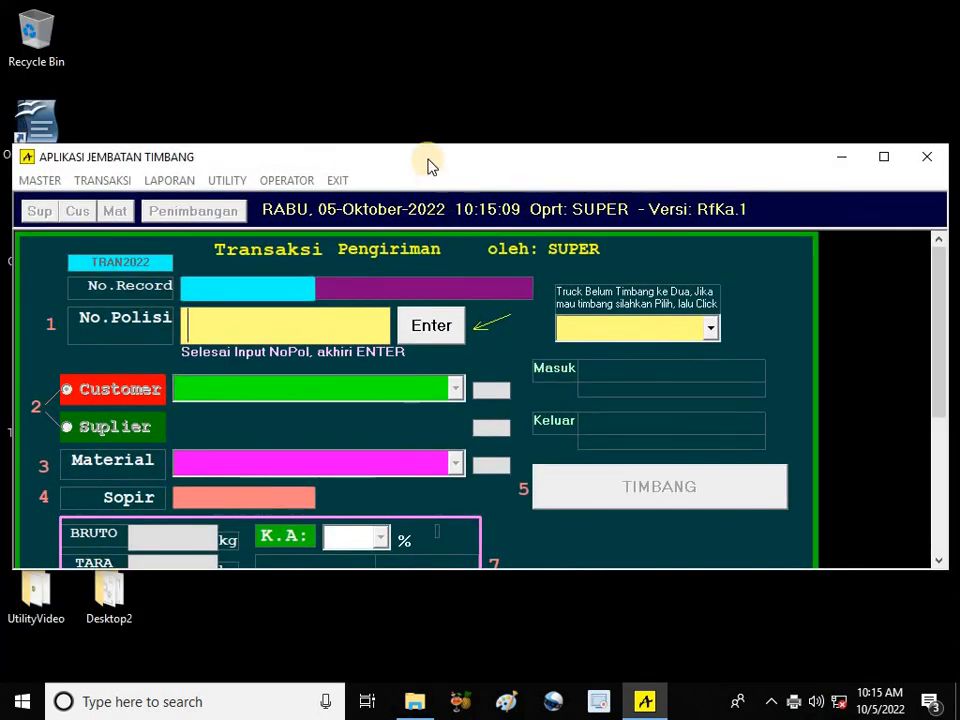
pyautogui.moveTo(426, 160); pyautogui.dragTo(501, 32)
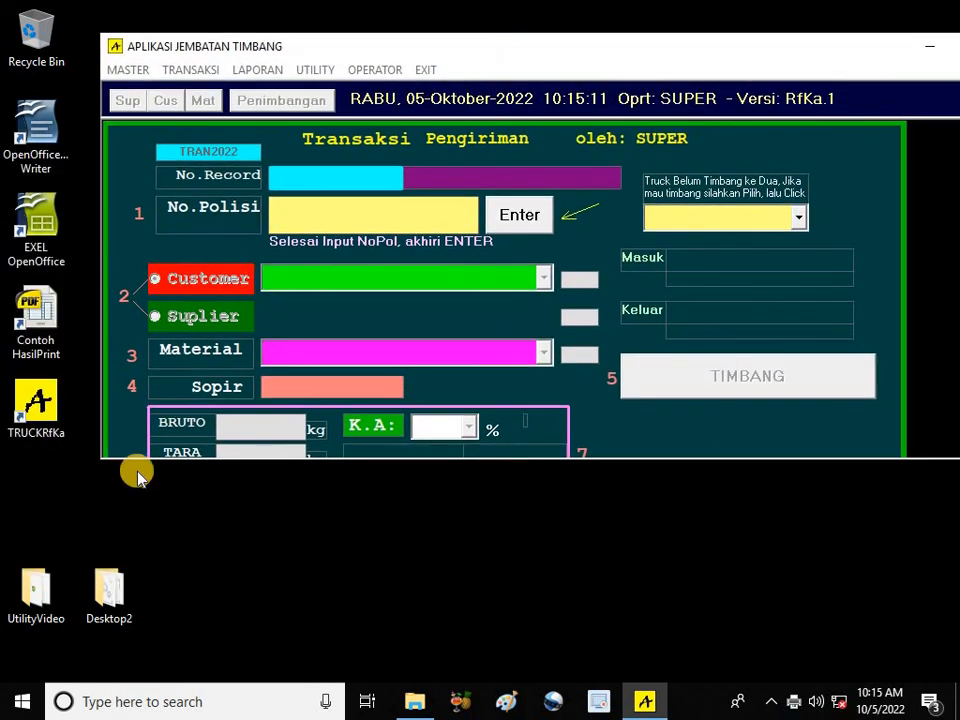
pyautogui.doubleClick(40, 318)
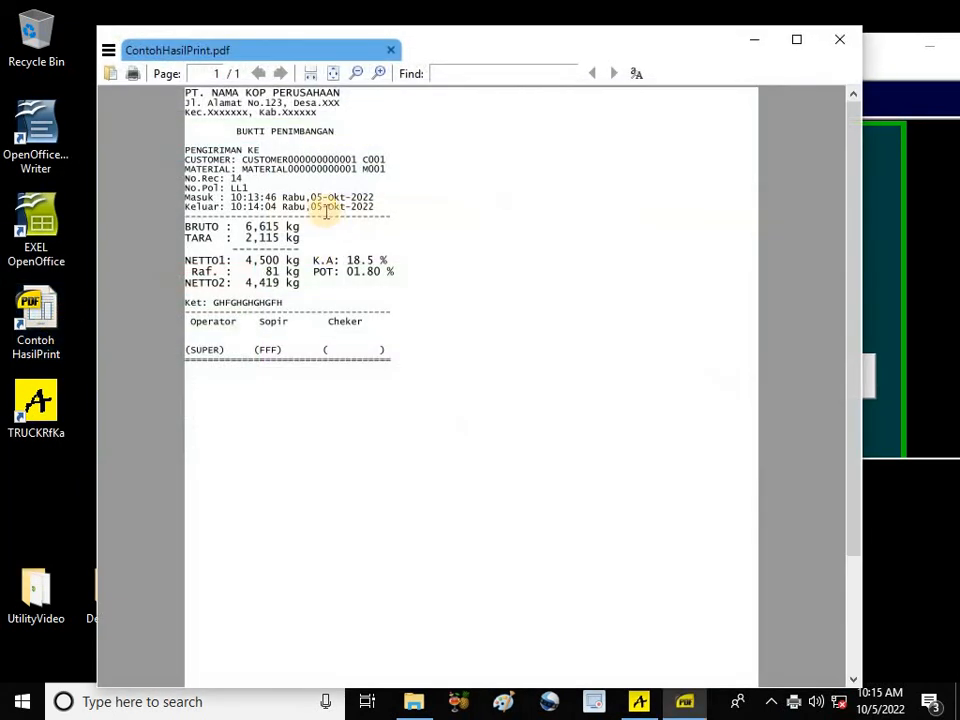
pyautogui.click(381, 74)
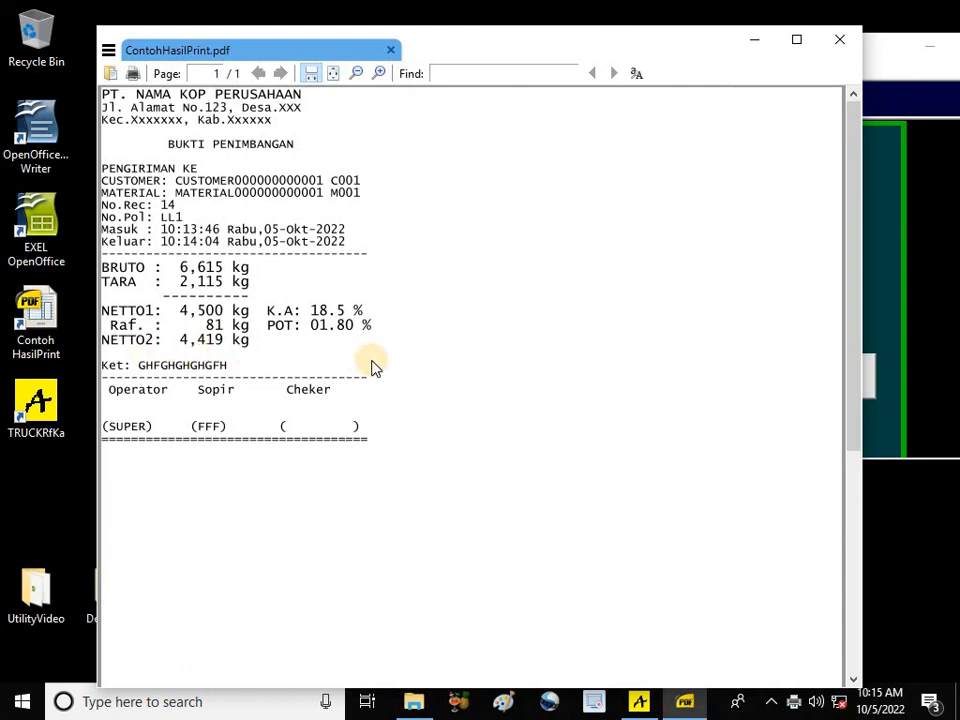
pyautogui.click(752, 42)
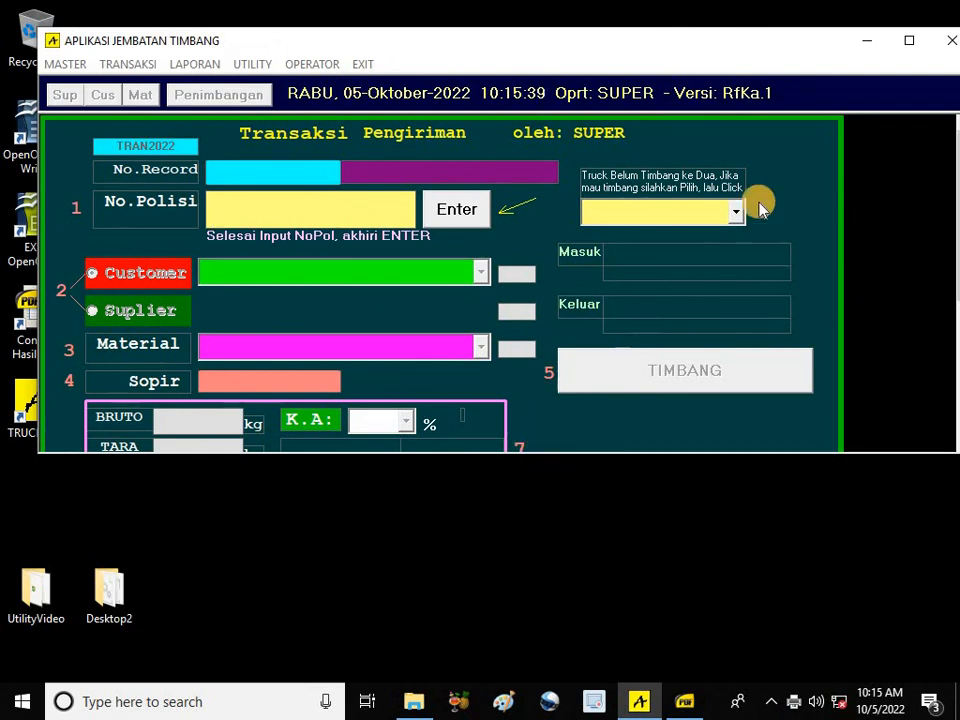
# Step: Enter truck LL2 as a supplier receipt from S001 with material M001
pyautogui.click(907, 44)
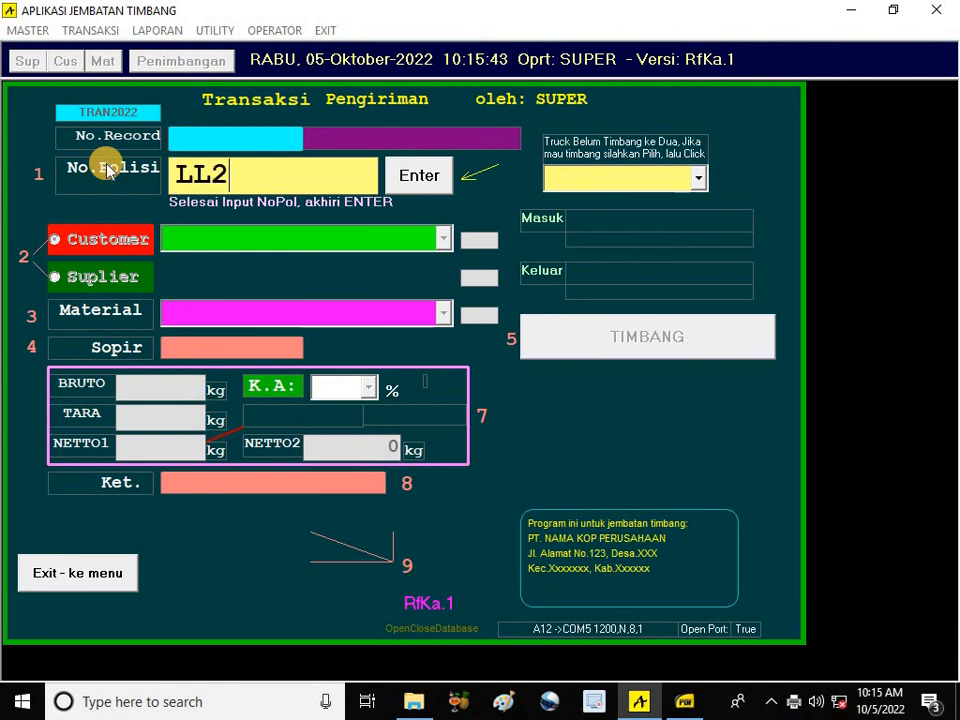
pyautogui.press('Return')
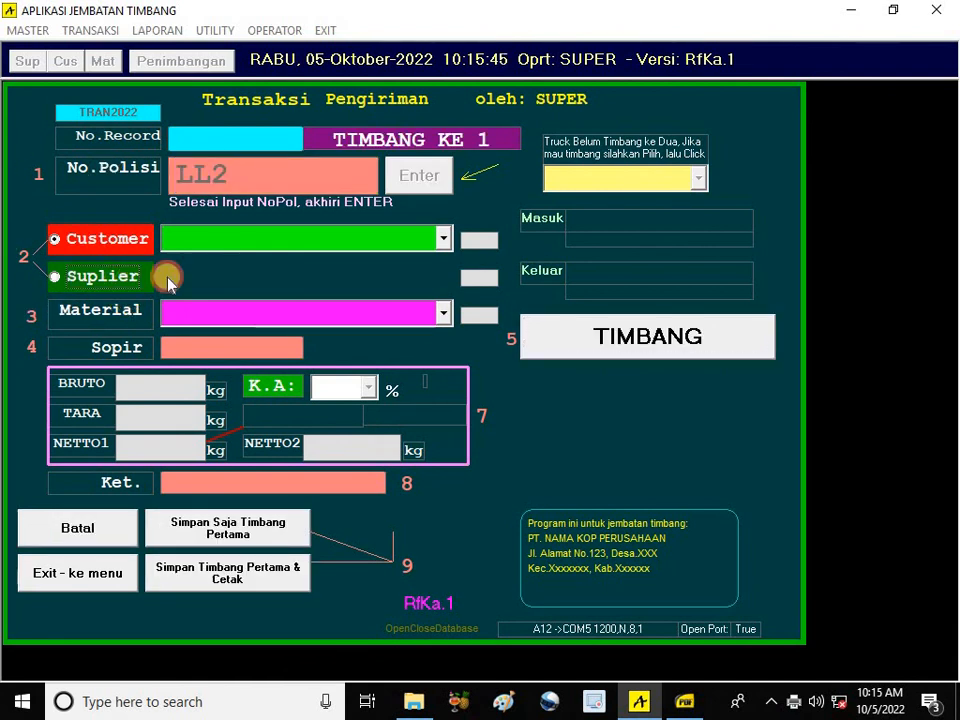
pyautogui.click(160, 277)
pyautogui.click(122, 239)
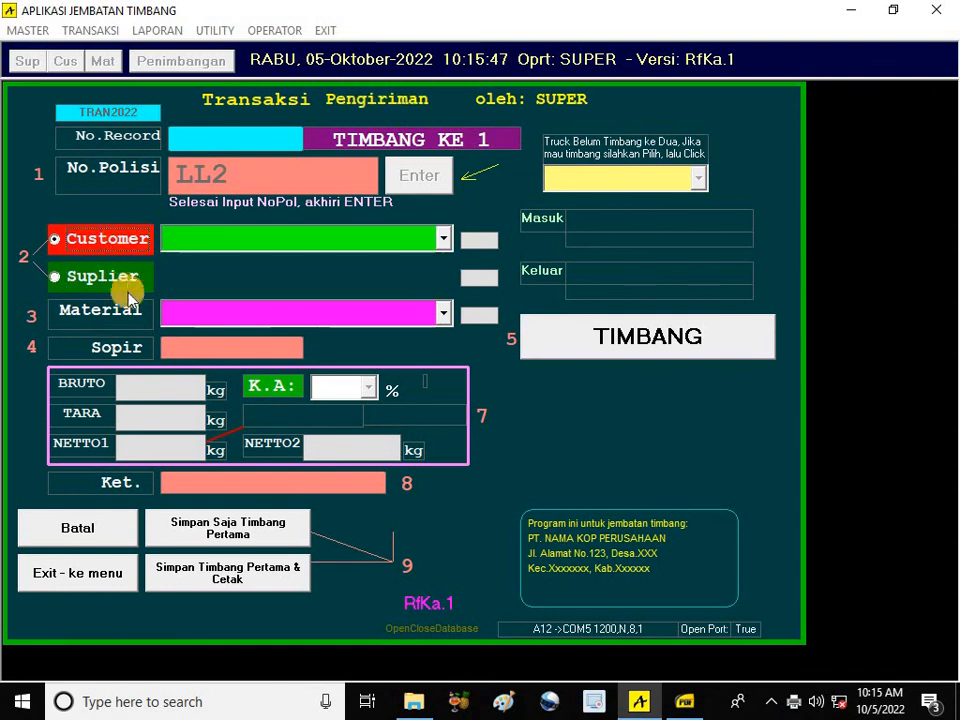
pyautogui.click(124, 274)
pyautogui.click(124, 240)
pyautogui.click(195, 275)
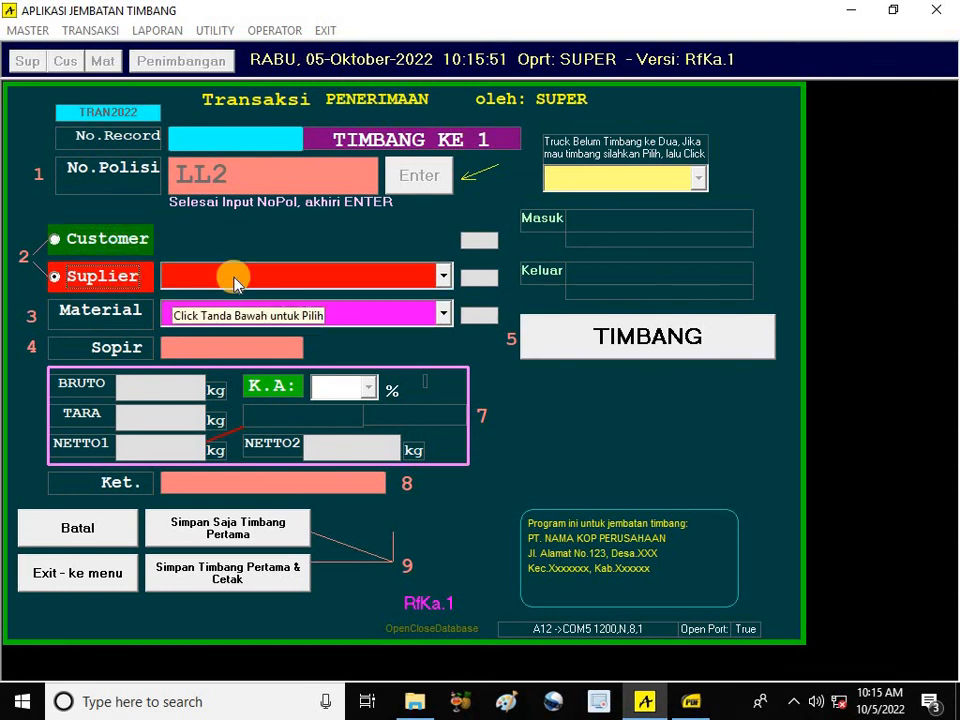
pyautogui.click(232, 276)
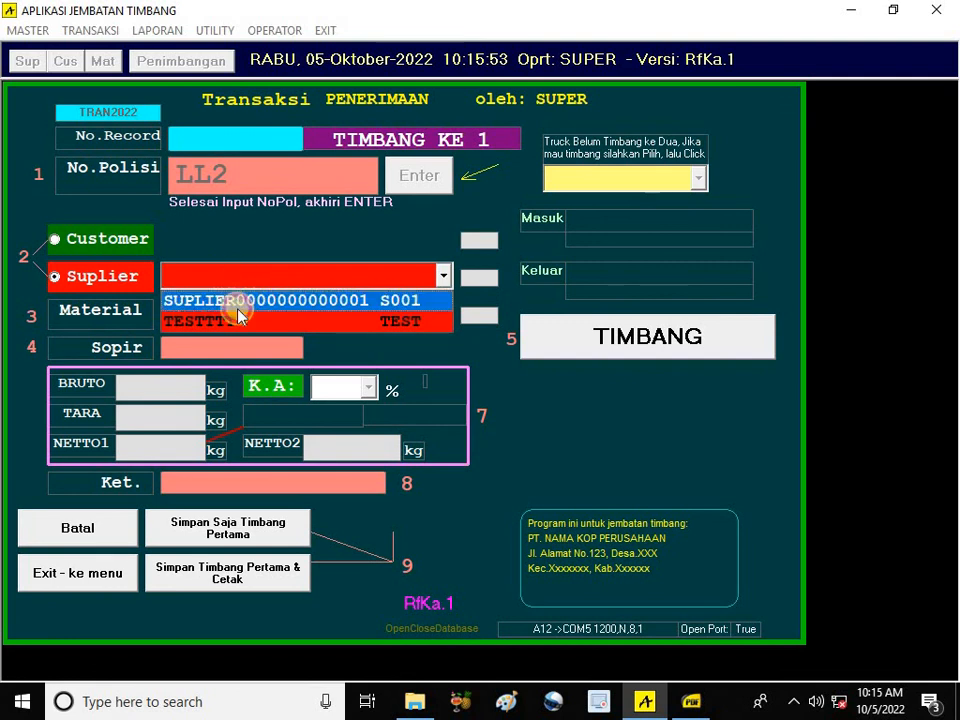
pyautogui.click(238, 302)
pyautogui.click(236, 336)
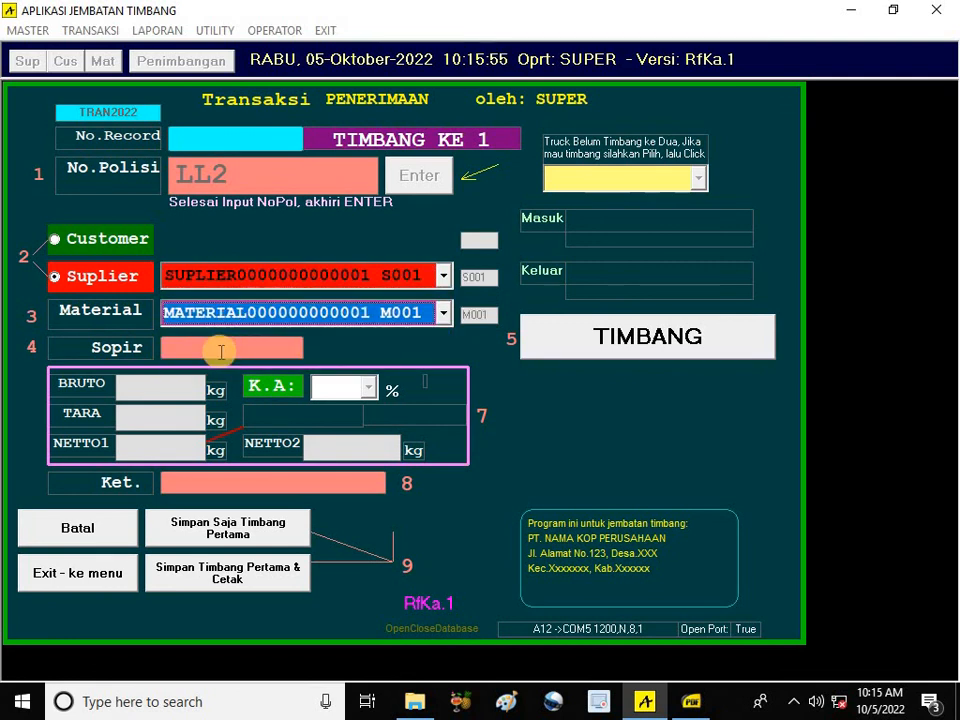
pyautogui.click(220, 352)
# Step: Take the 6,615 kg gross reading for LL2 and save only the first weighing
pyautogui.click(619, 341)
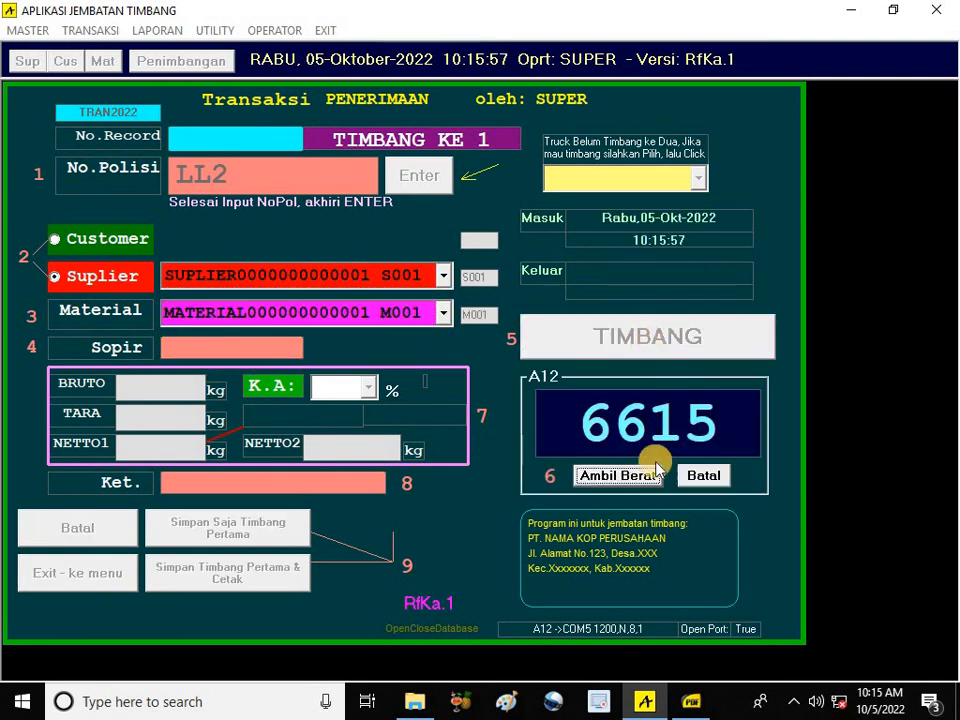
pyautogui.click(643, 473)
pyautogui.click(280, 520)
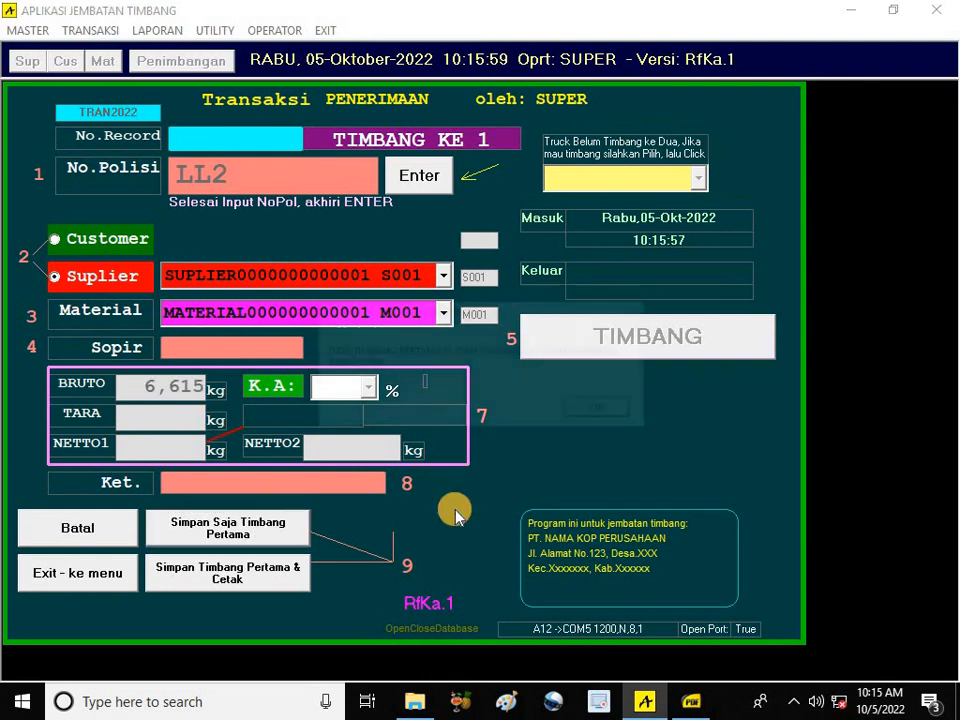
pyautogui.click(595, 409)
pyautogui.click(612, 180)
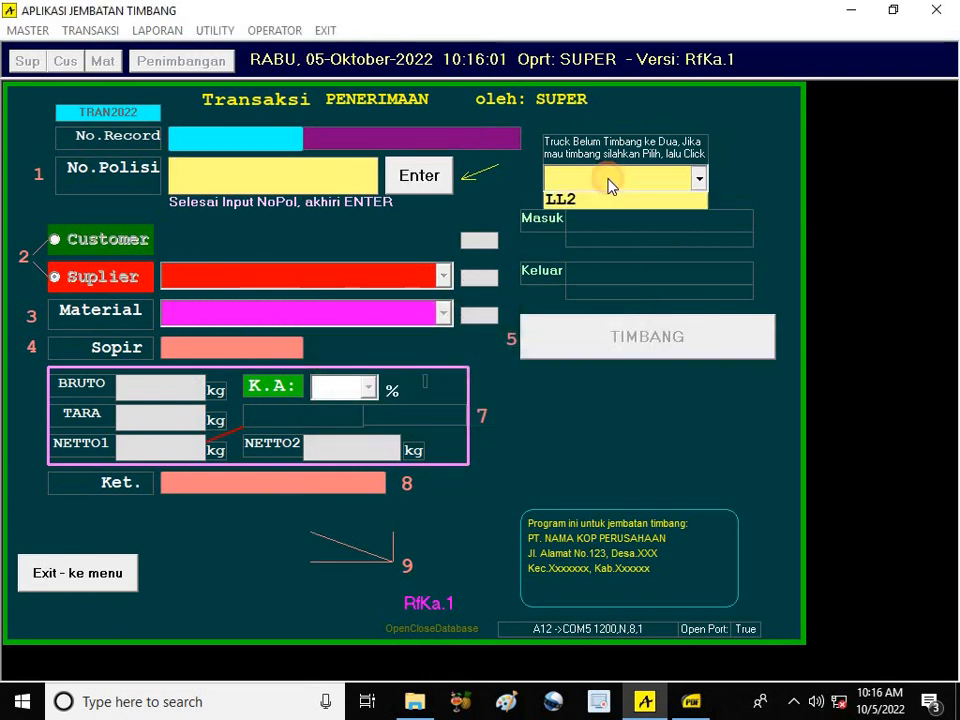
# Step: Load LL2, take its 8,615 kg second reading for 2,000 kg netto, and save with slip printing
pyautogui.click(607, 199)
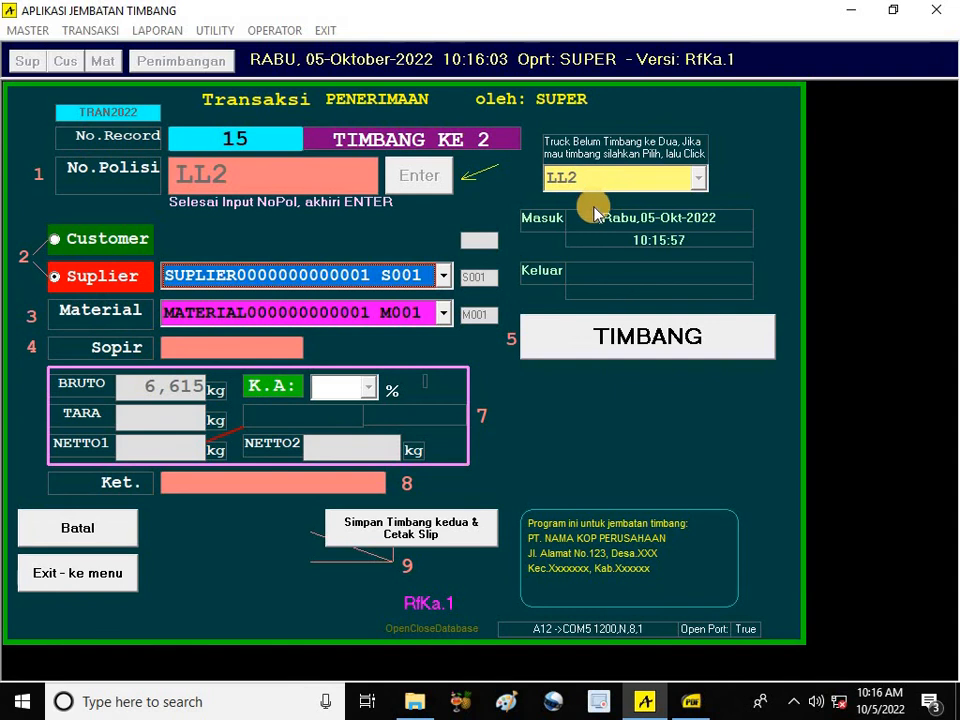
pyautogui.click(627, 344)
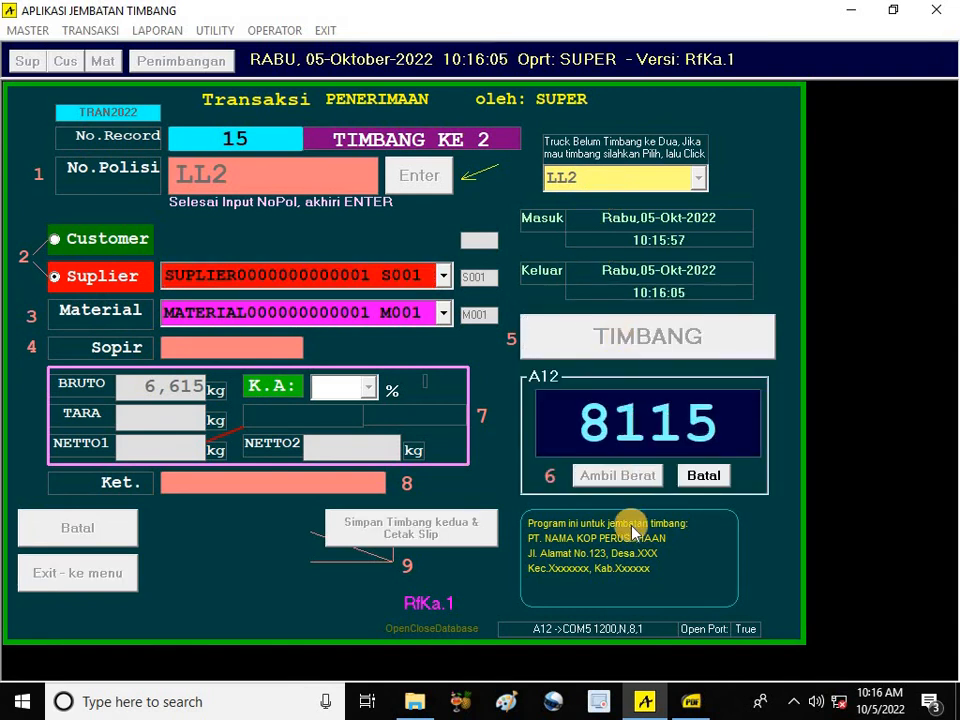
pyautogui.click(624, 482)
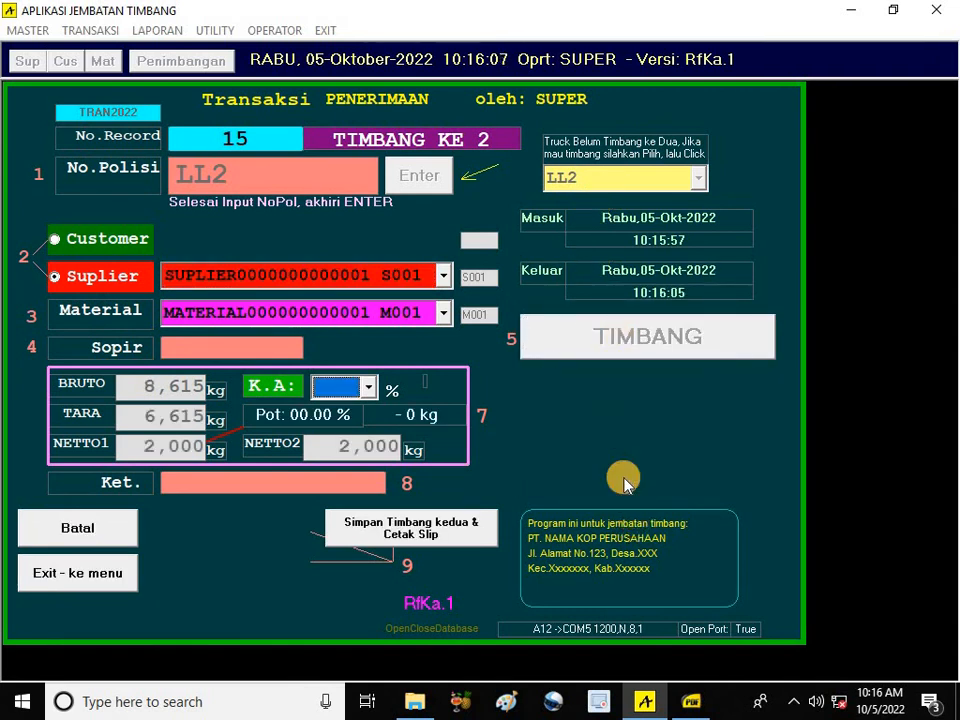
pyautogui.click(186, 347)
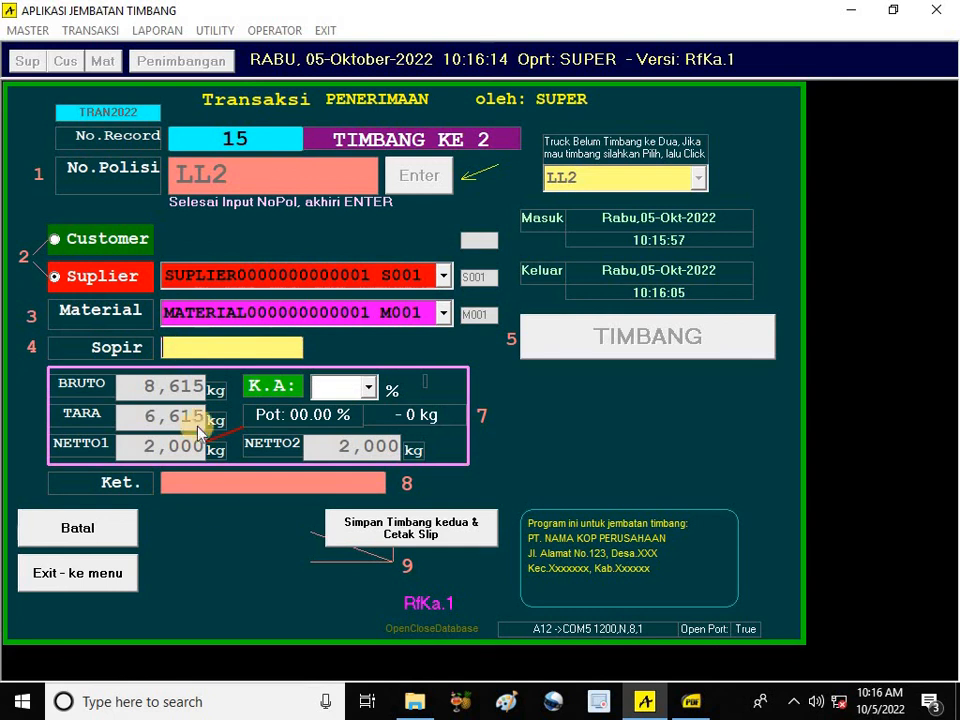
pyautogui.click(232, 487)
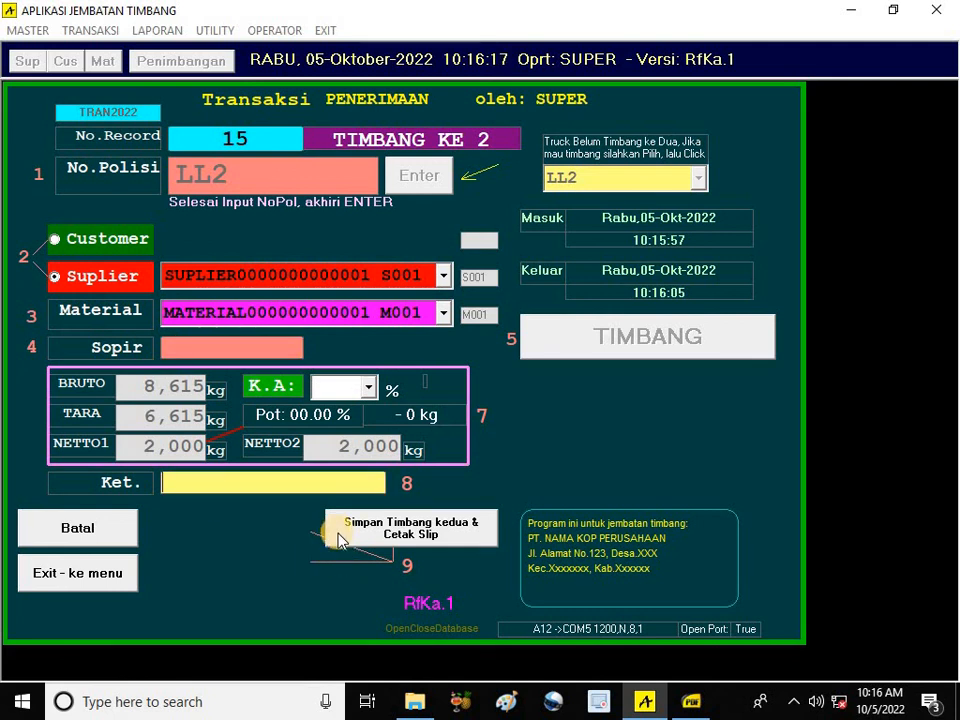
pyautogui.click(435, 533)
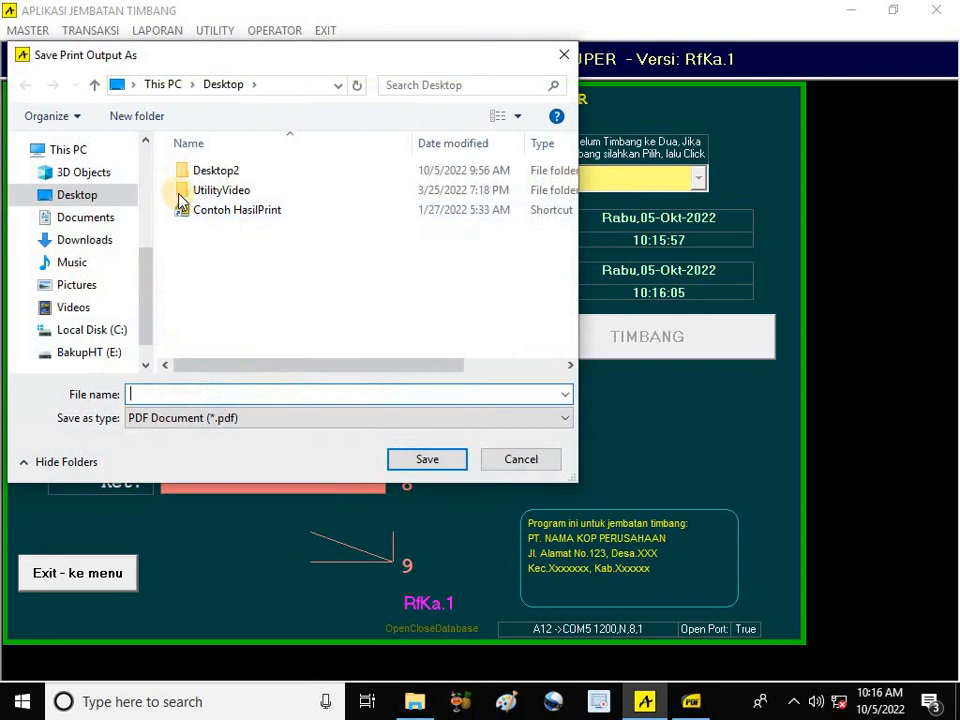
# Step: Save the LL2 slip over ContohHasilPrint.pdf, confirming the replacement and the saved message
pyautogui.doubleClick(234, 211)
pyautogui.click(542, 355)
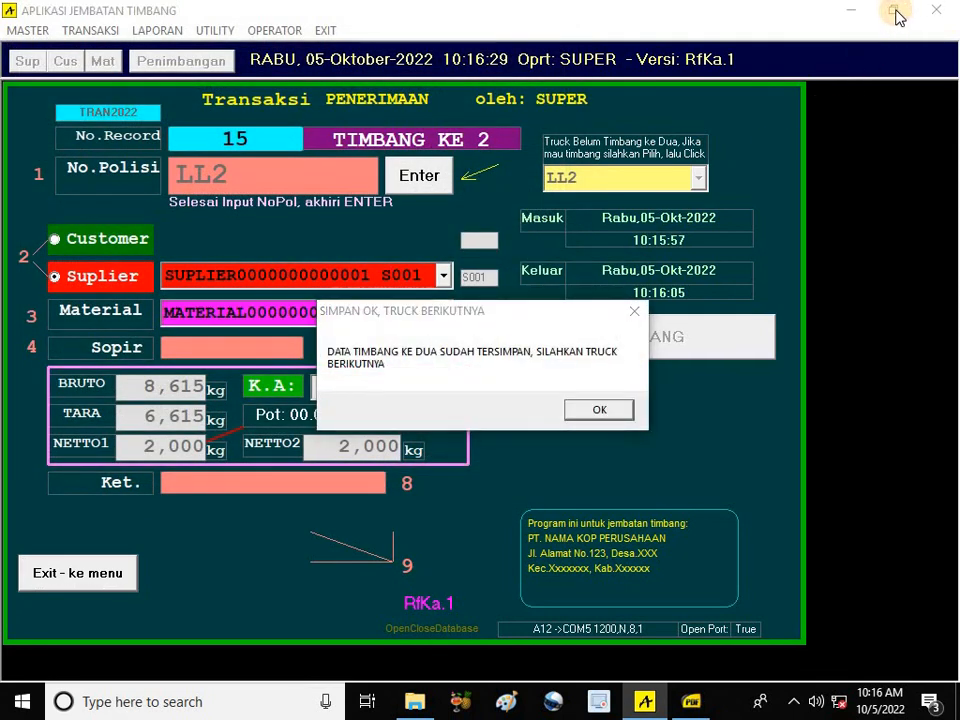
pyautogui.click(628, 405)
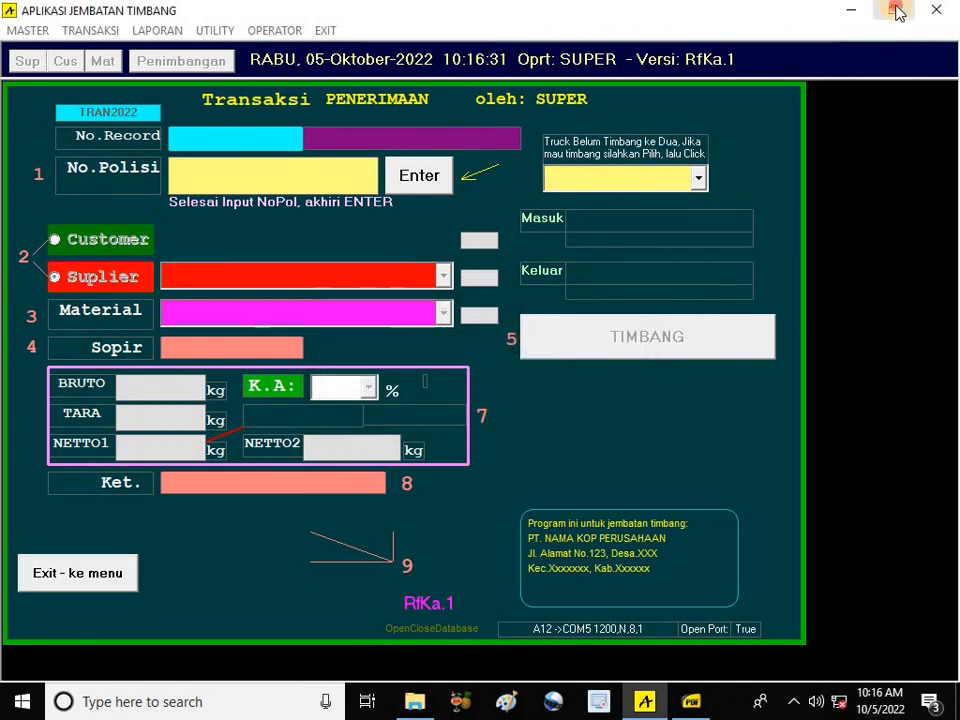
pyautogui.click(895, 10)
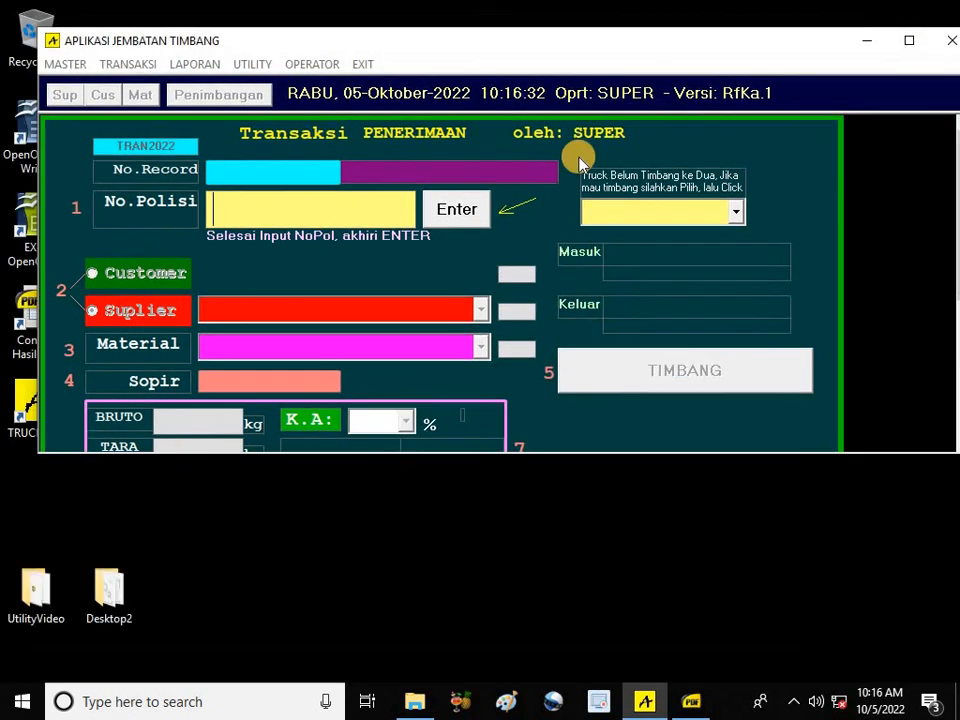
# Step: View LL2's 2,000 kg netto slip in Sumatra PDF, then return to the maximized weighbridge form
pyautogui.doubleClick(26, 338)
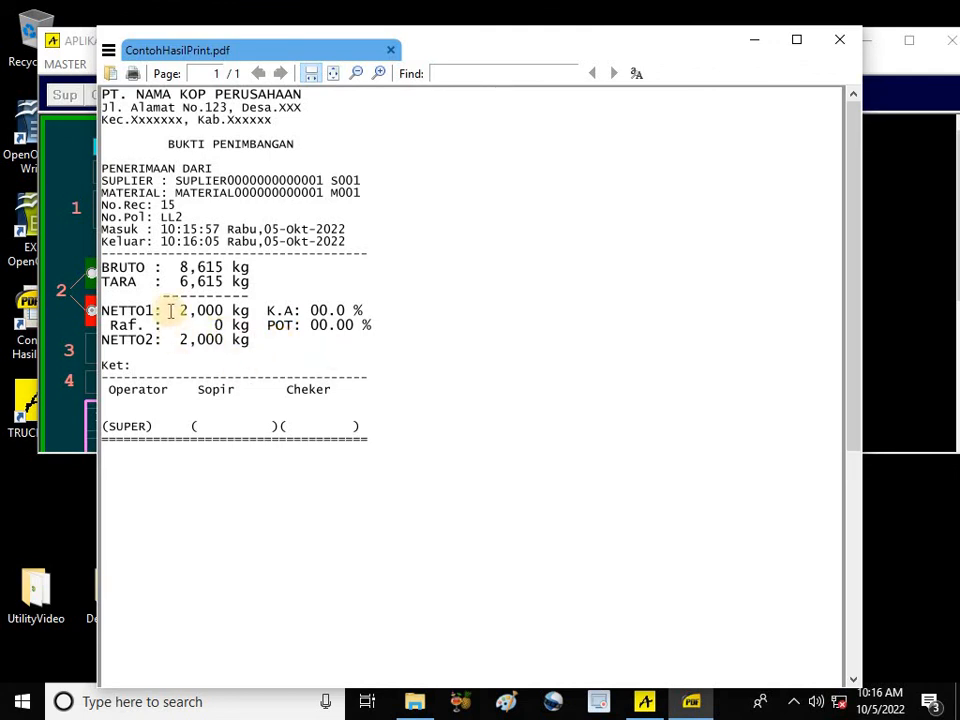
pyautogui.click(758, 46)
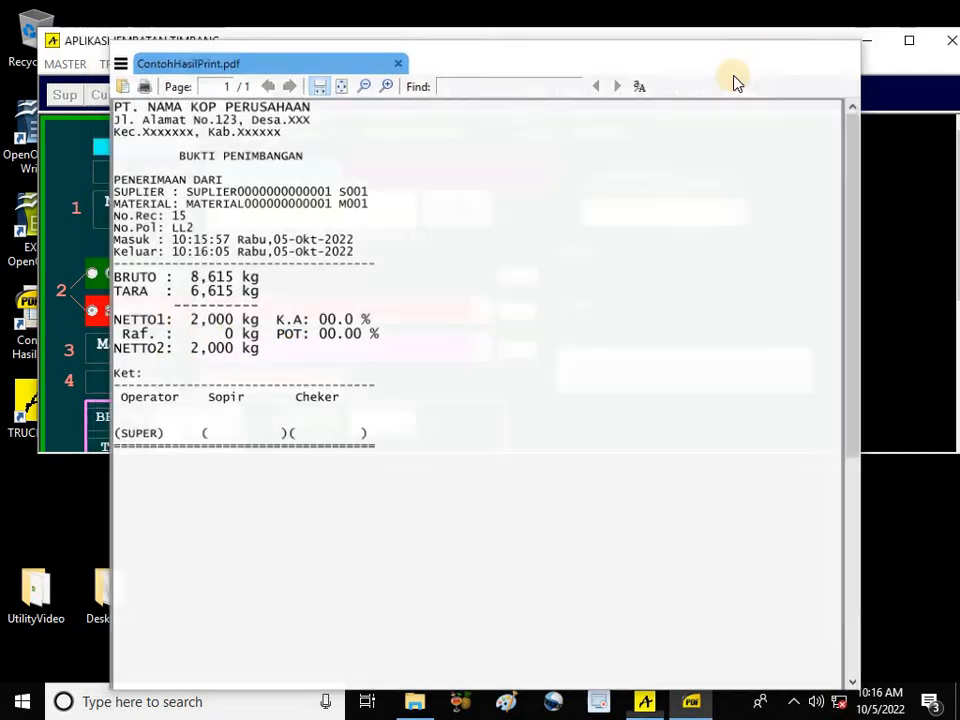
pyautogui.click(912, 41)
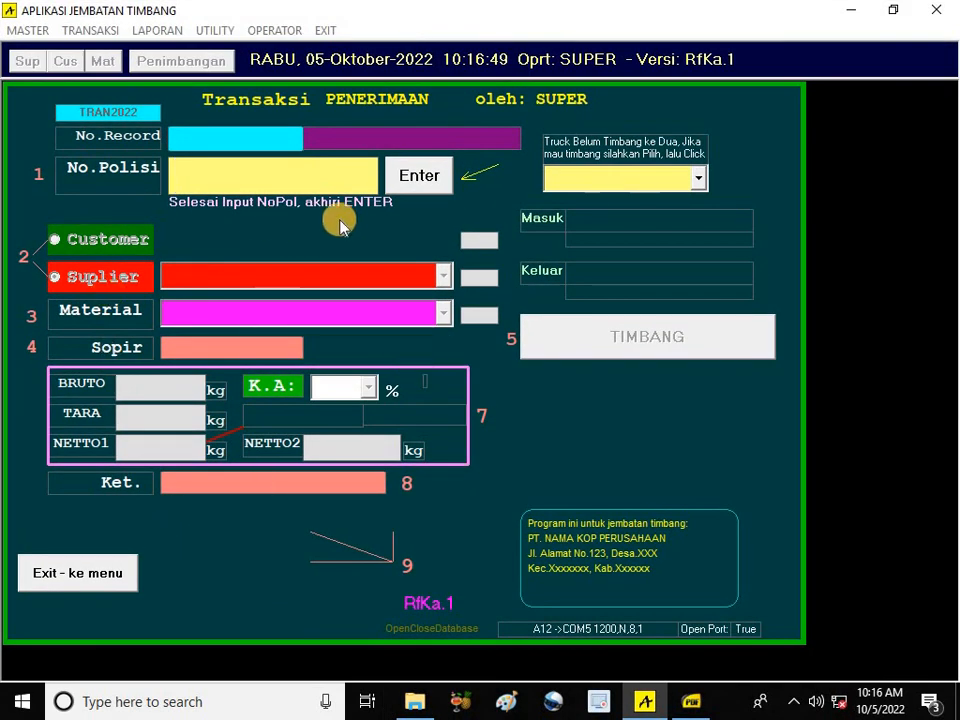
# Step: Load the daily all-transactions report from 27-09-2022 to 05-10-2022, showing 15 transactions through Netto2
pyautogui.click(110, 573)
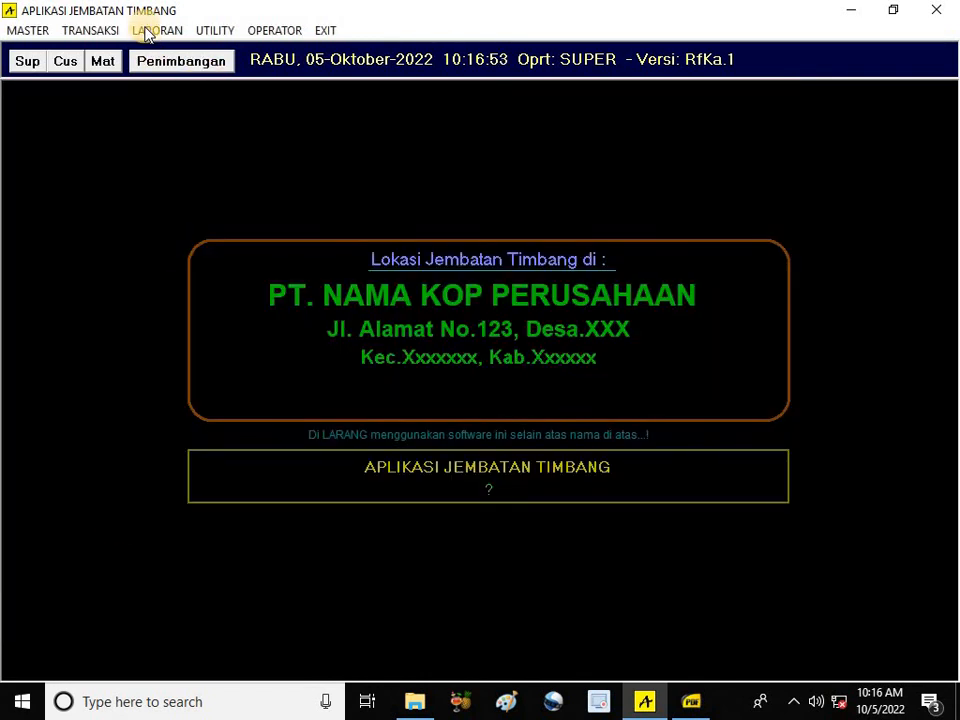
pyautogui.click(147, 31)
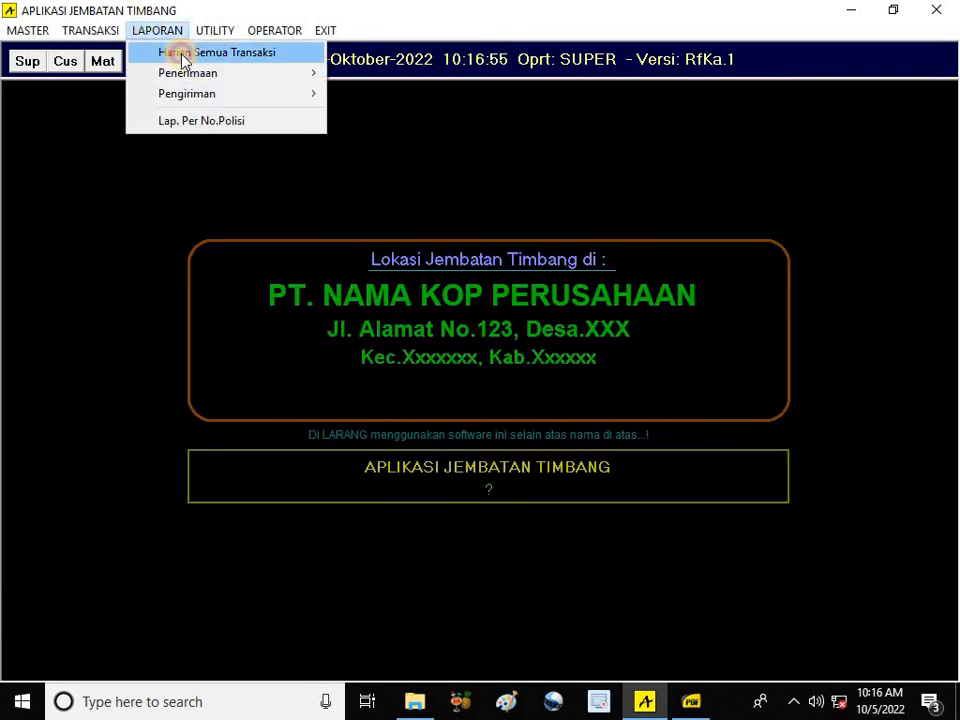
pyautogui.click(183, 52)
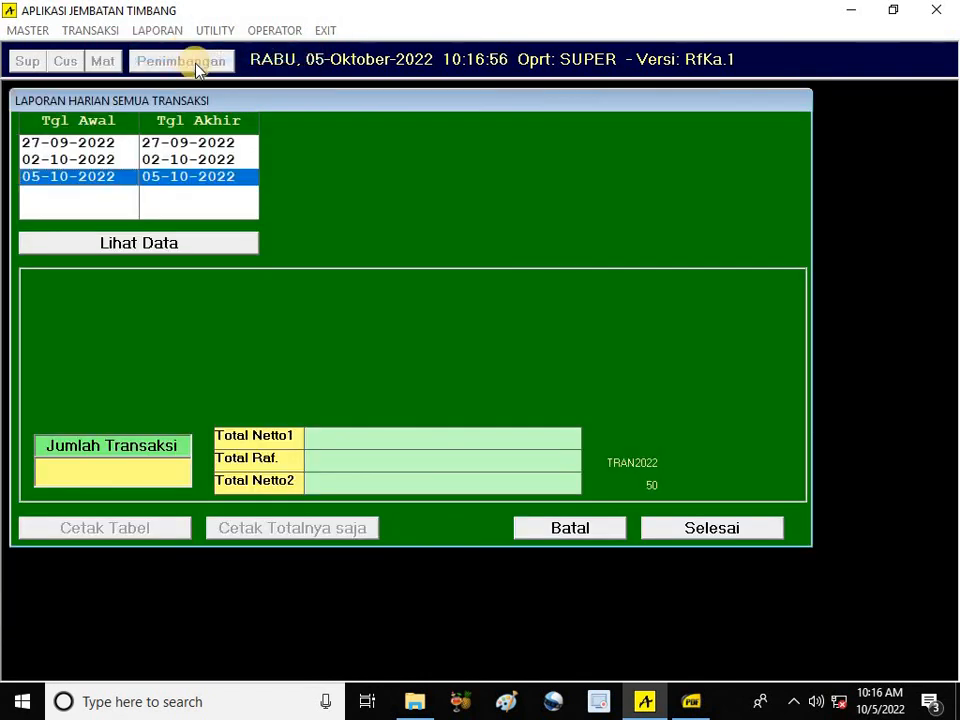
pyautogui.click(110, 143)
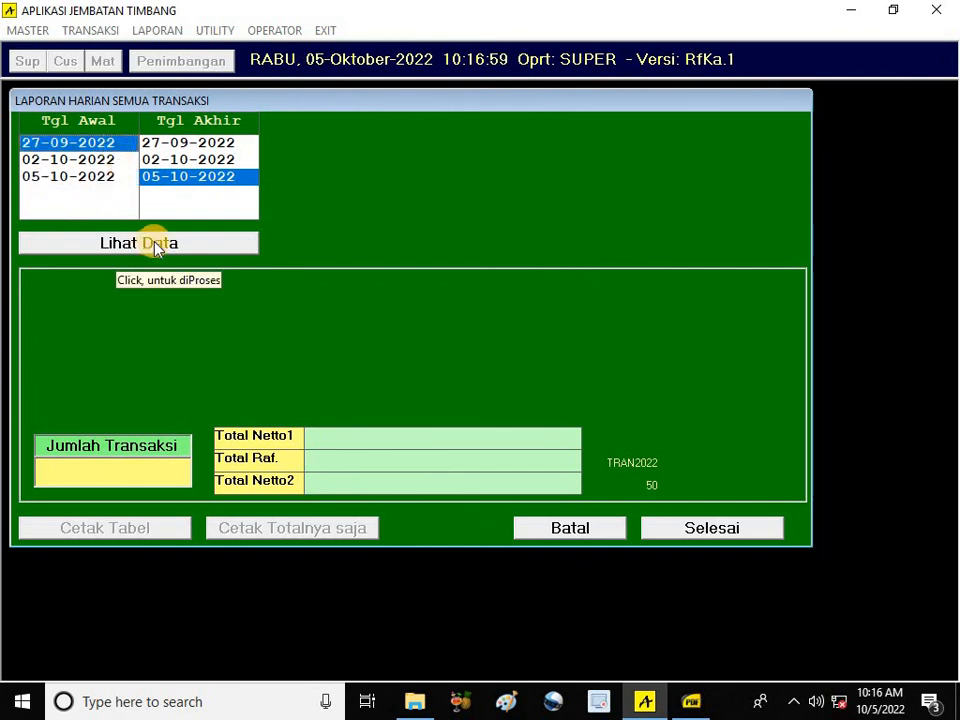
pyautogui.click(155, 245)
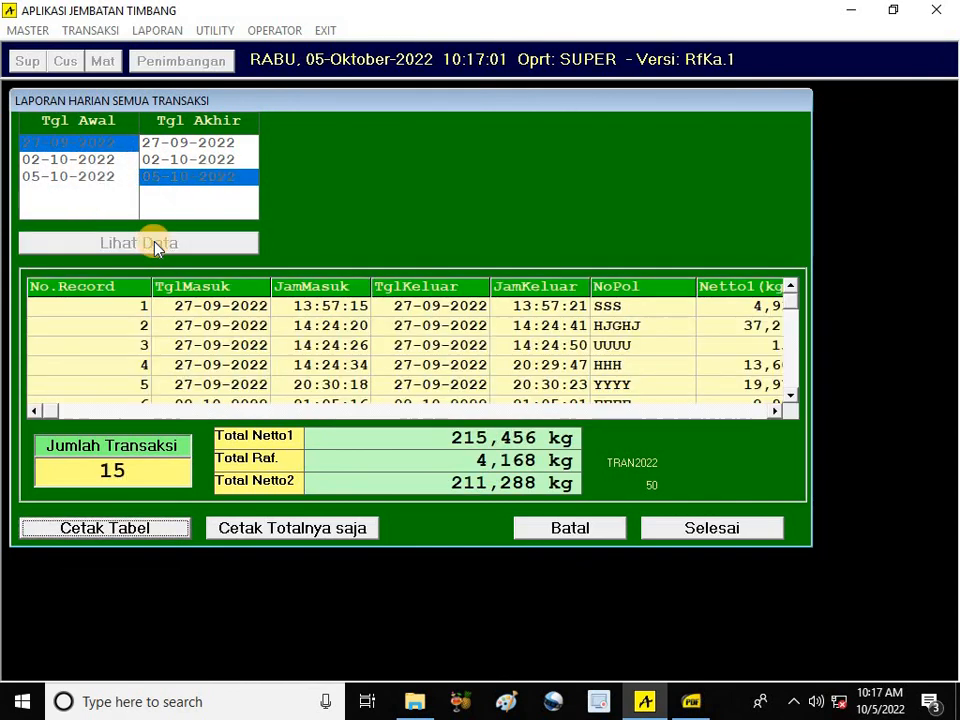
pyautogui.click(775, 411)
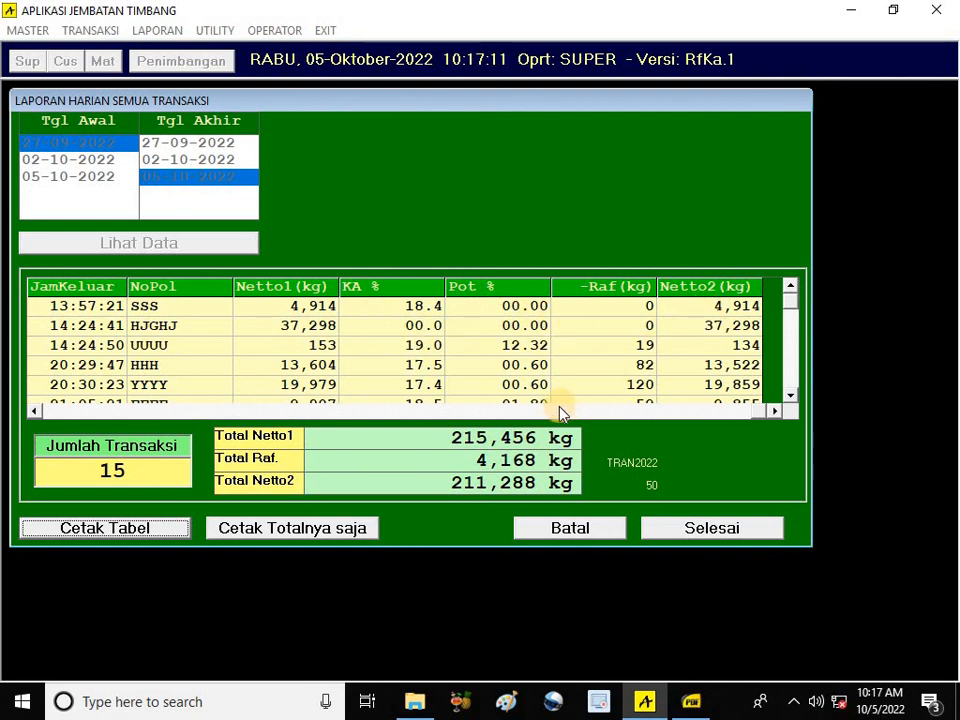
# Step: Print the transaction table to PDF over ContohHasilPrint.pdf, confirming the replacement
pyautogui.click(148, 530)
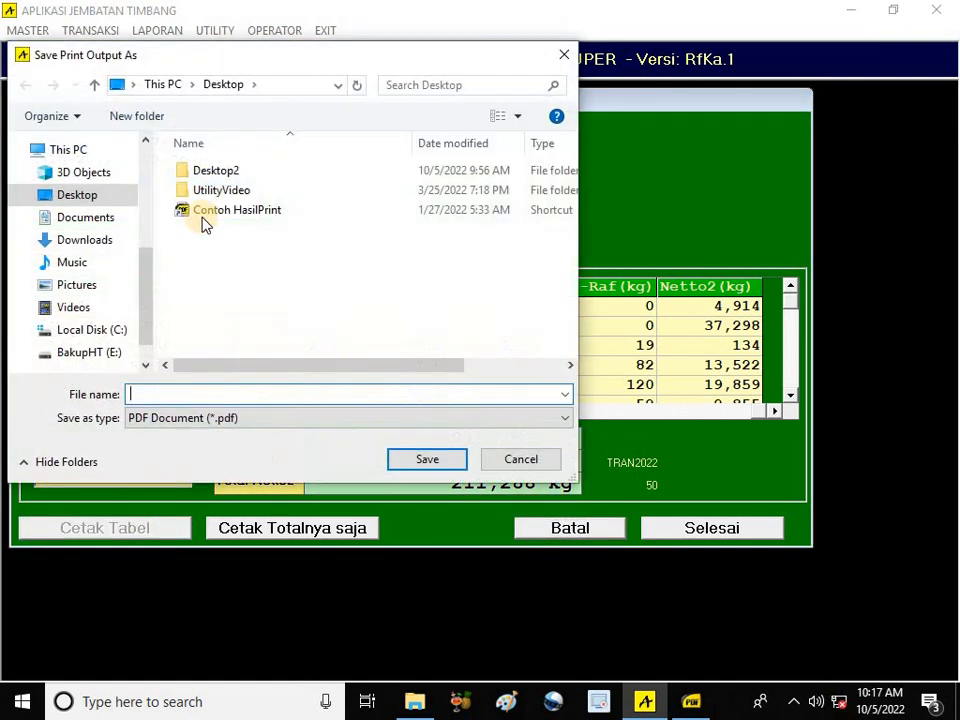
pyautogui.doubleClick(226, 213)
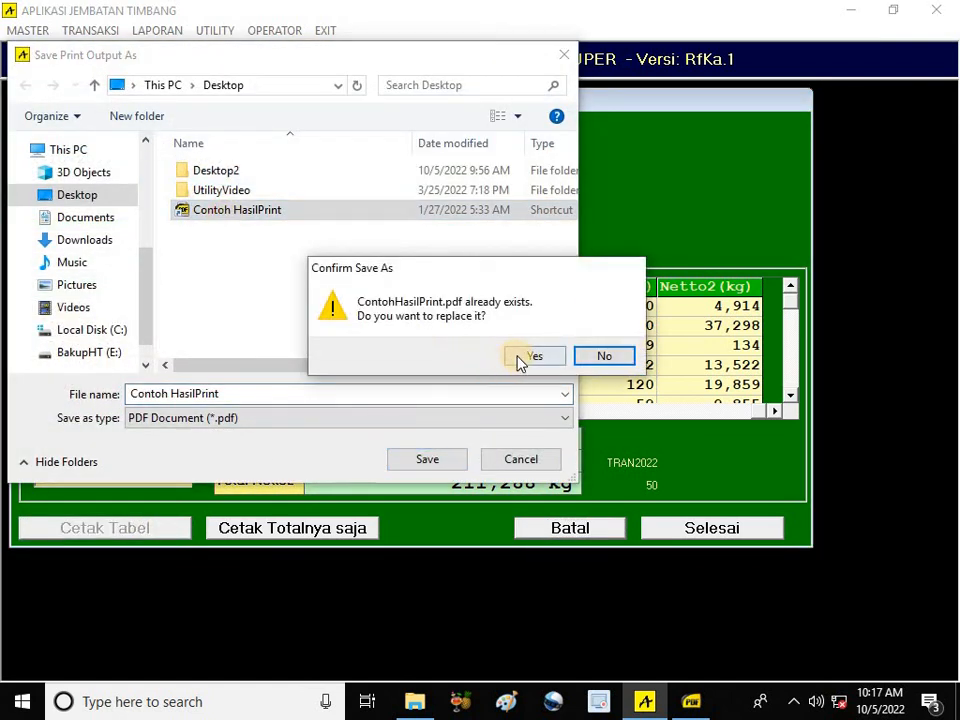
pyautogui.click(530, 357)
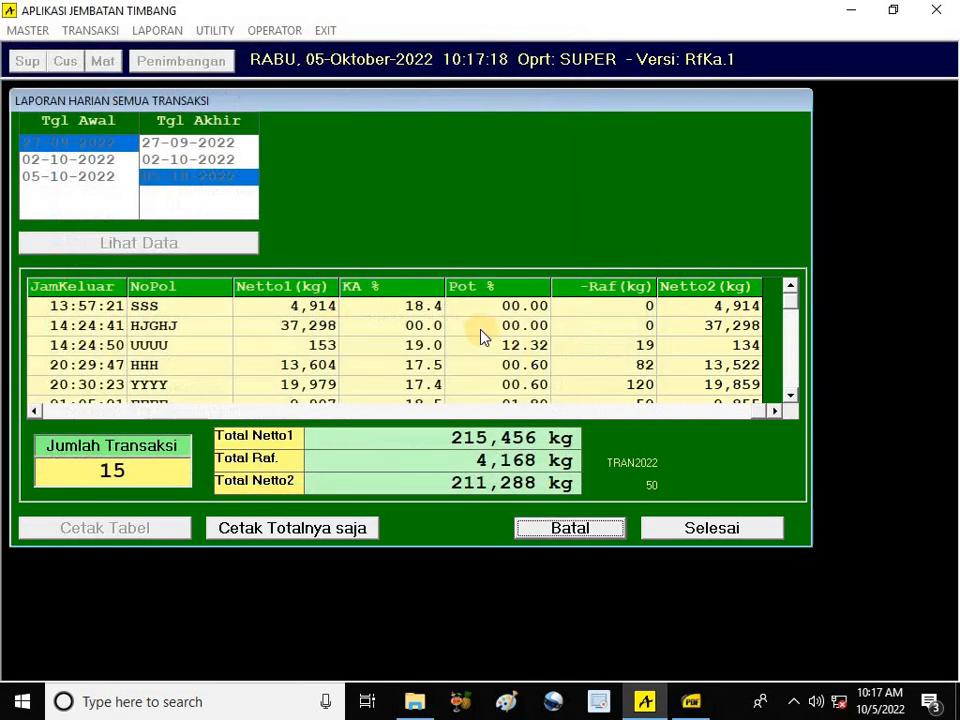
pyautogui.click(895, 12)
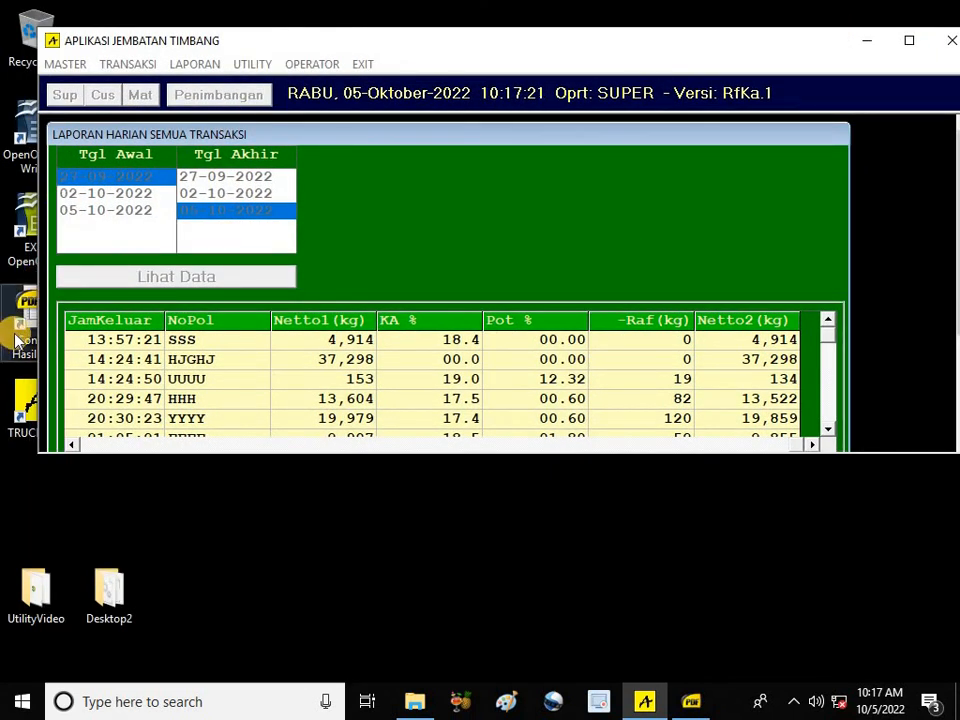
# Step: Open ContohHasilPrint.pdf from the desktop and zoom in three times on the 15-transaction report
pyautogui.moveTo(18, 332); pyautogui.dragTo(255, 610)
pyautogui.doubleClick(255, 606)
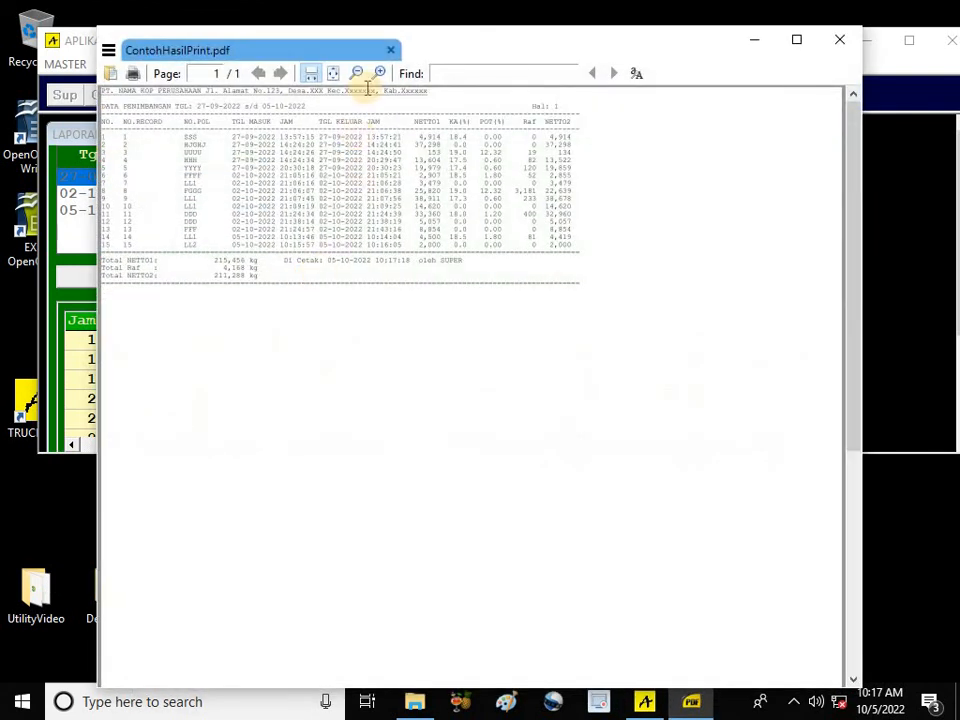
pyautogui.click(380, 74)
pyautogui.click(380, 74)
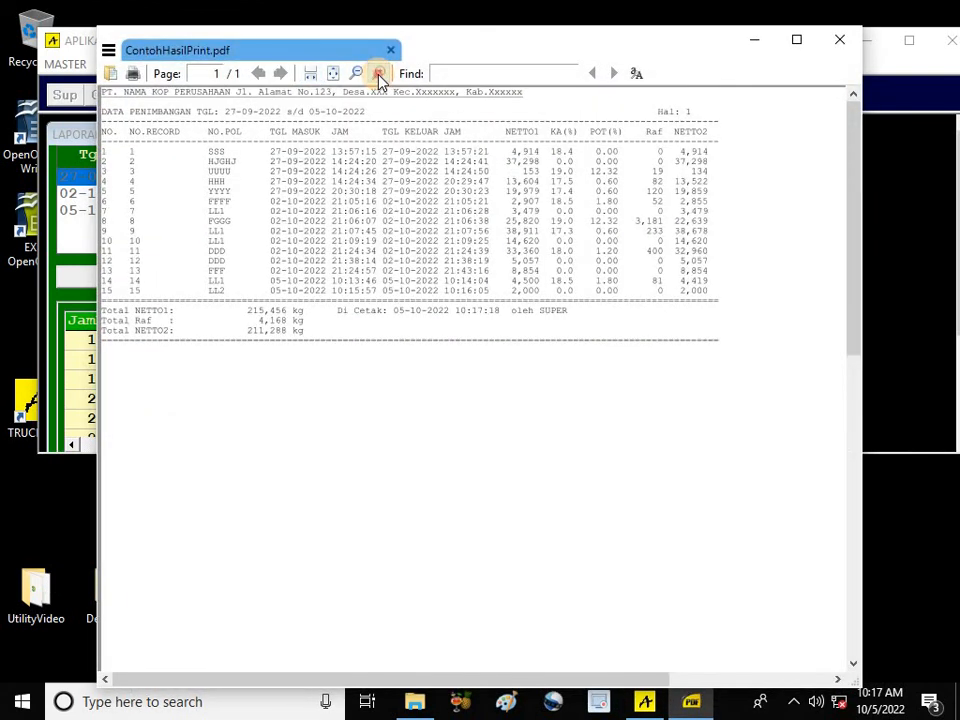
pyautogui.click(380, 74)
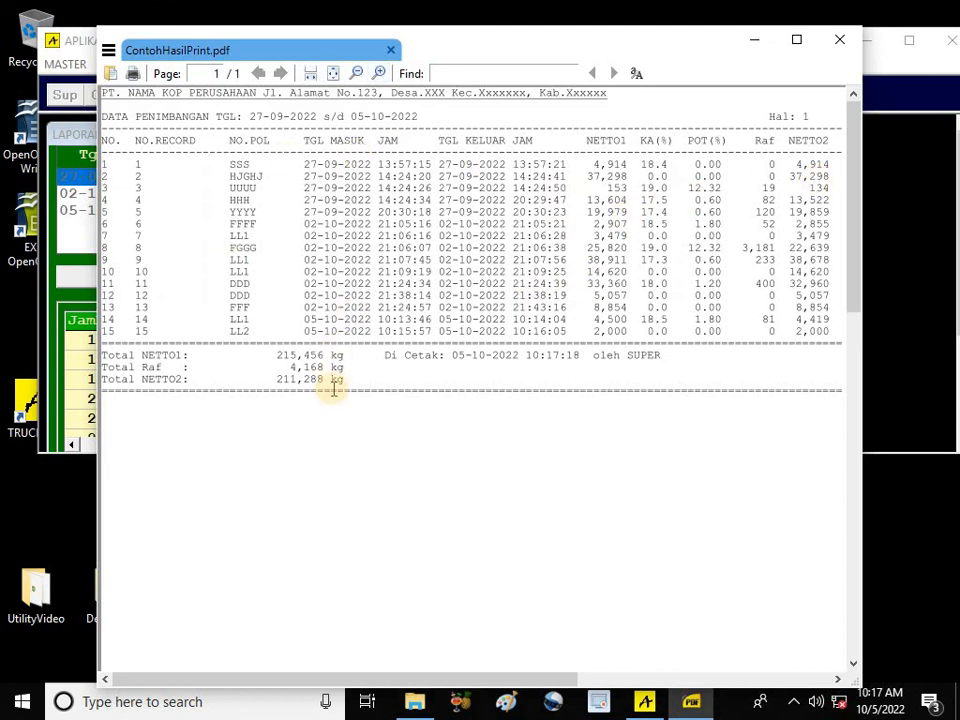
# Step: Minimize Sumatra PDF, enlarge the report window to show totals, then close it with Selesai
pyautogui.click(762, 44)
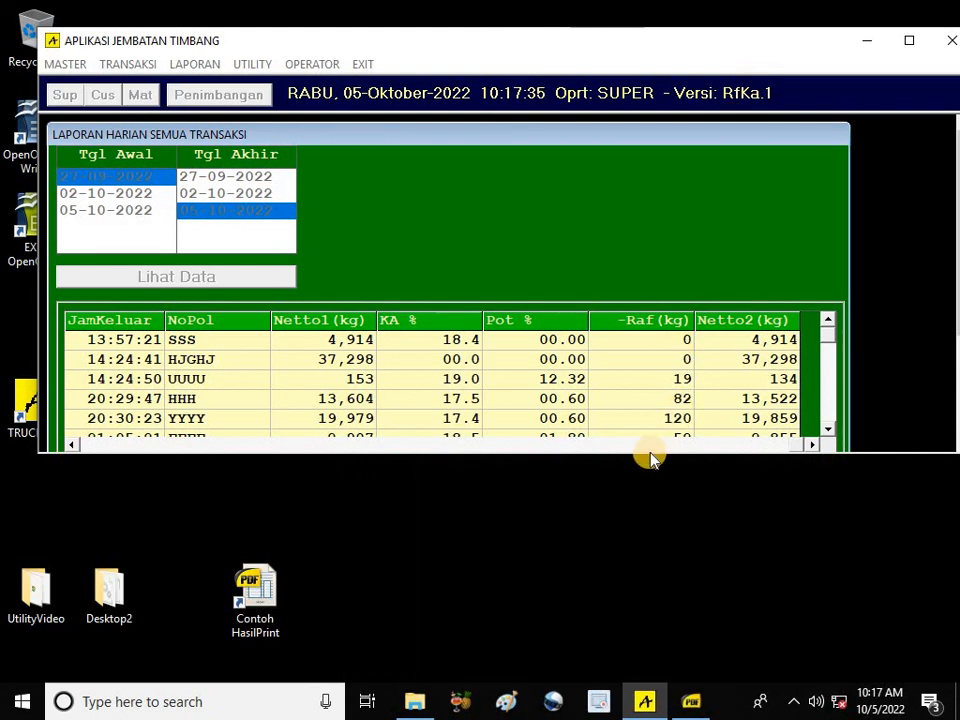
pyautogui.moveTo(650, 458); pyautogui.dragTo(649, 657)
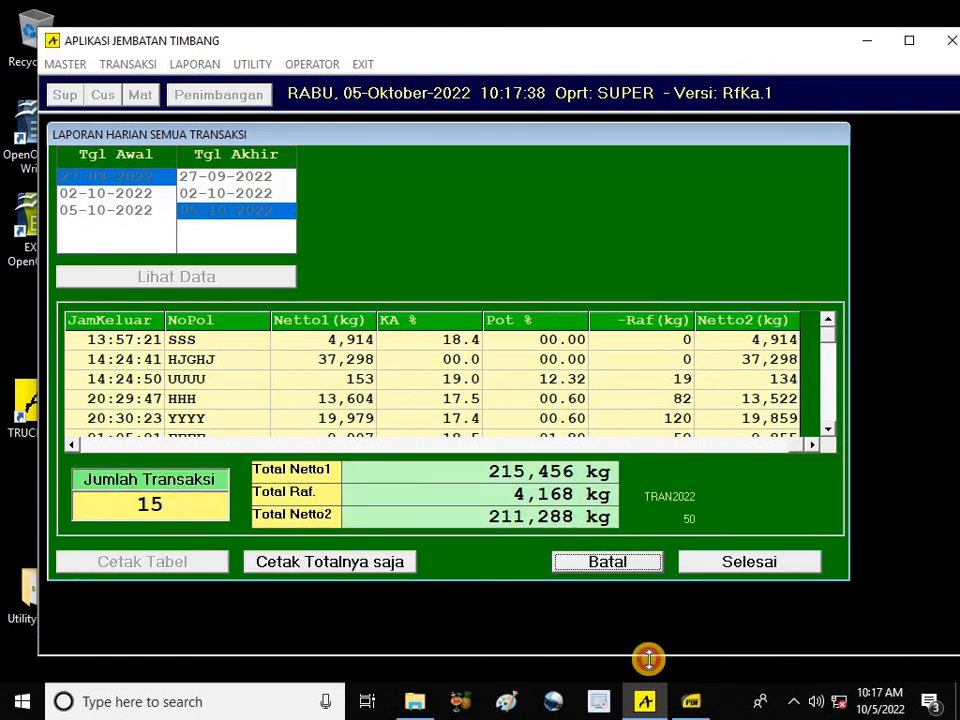
pyautogui.click(733, 566)
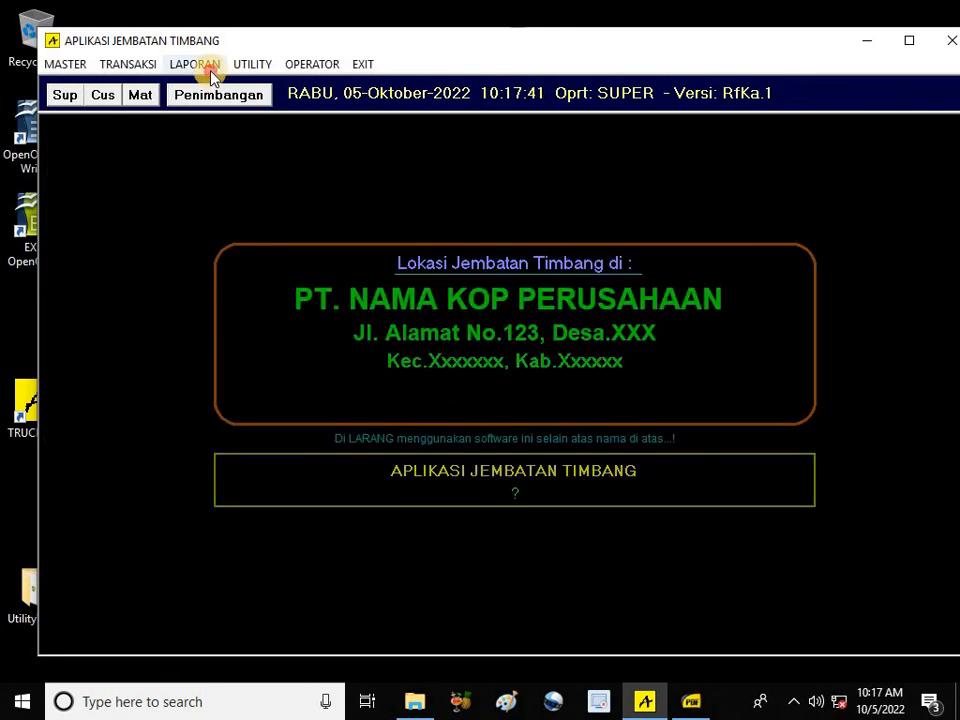
# Step: Load the per-customer per-material report for C001 and M001 from 27-09-2022, listing 4 transactions
pyautogui.click(211, 70)
pyautogui.moveTo(259, 127)
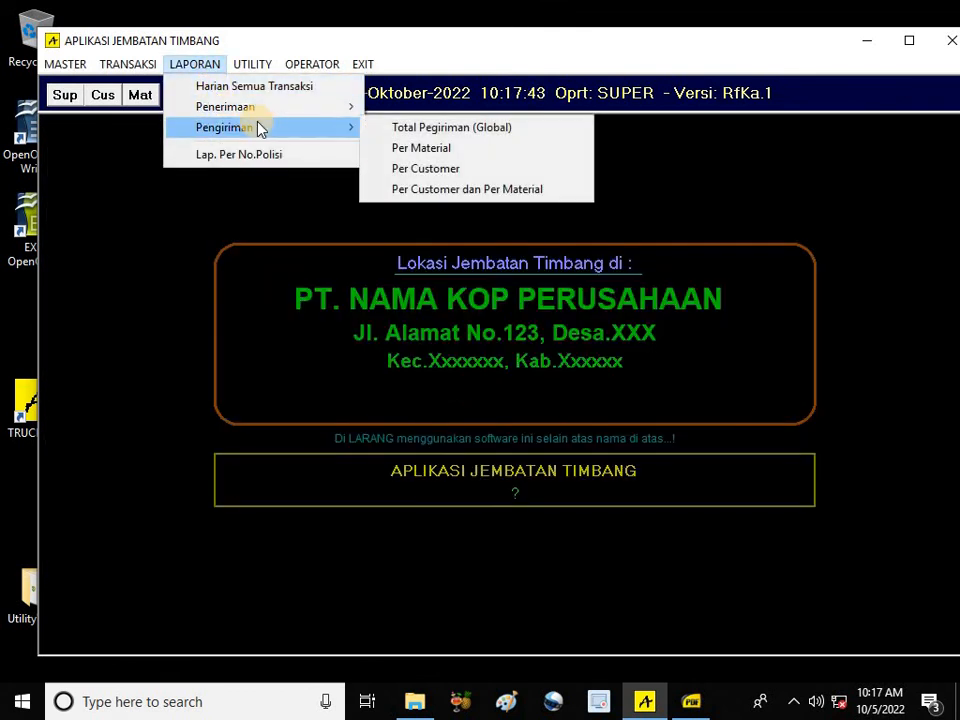
pyautogui.click(480, 190)
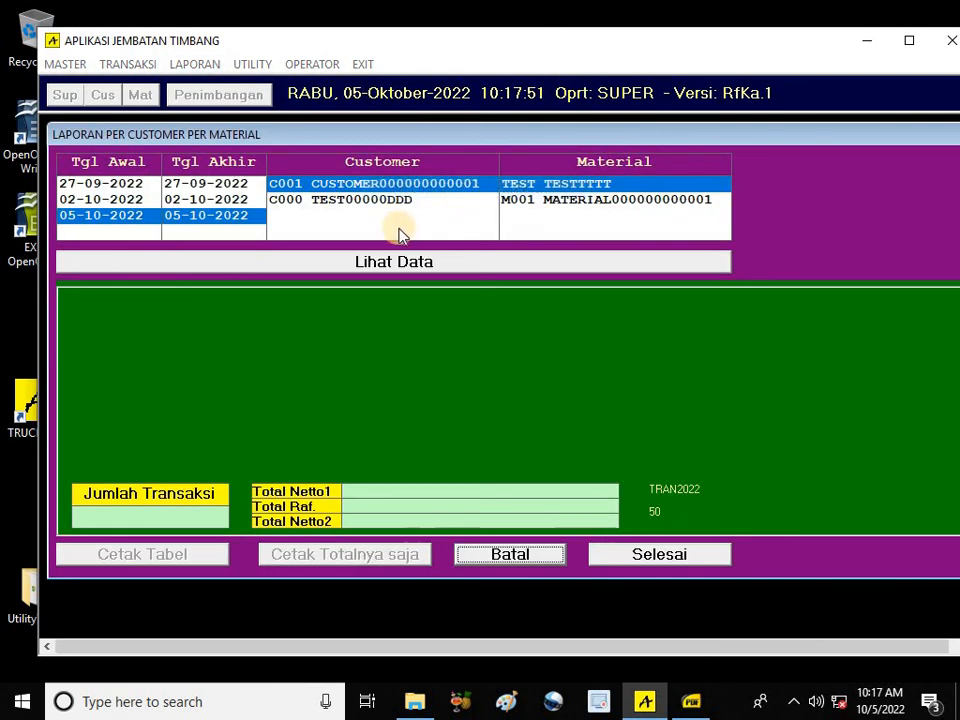
pyautogui.click(122, 183)
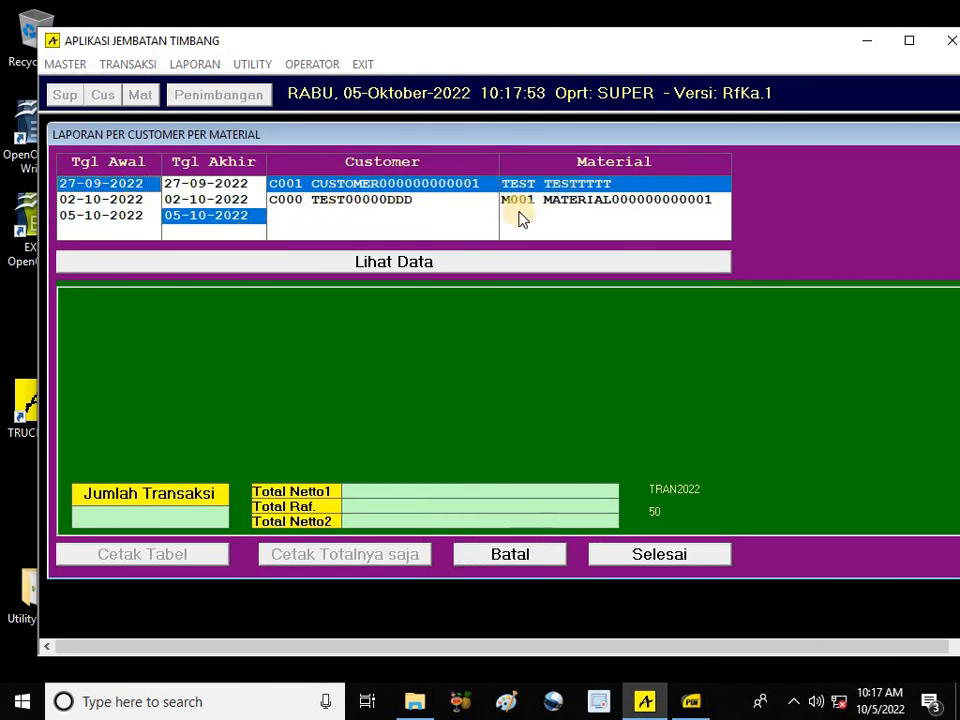
pyautogui.click(585, 203)
pyautogui.click(460, 200)
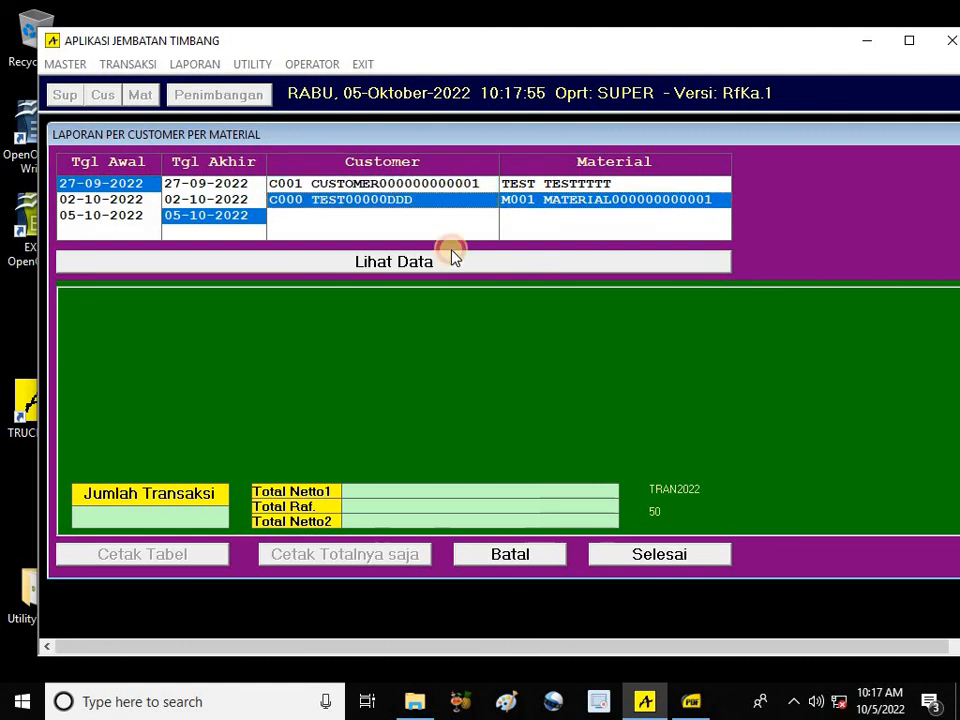
pyautogui.click(446, 261)
pyautogui.click(518, 400)
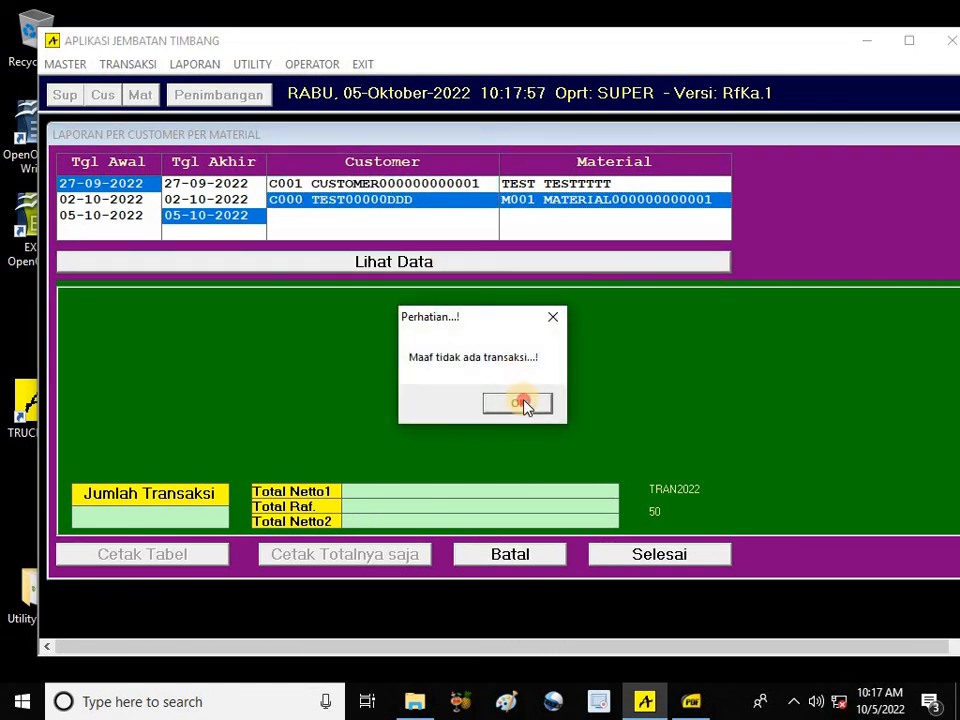
pyautogui.click(440, 184)
pyautogui.click(463, 262)
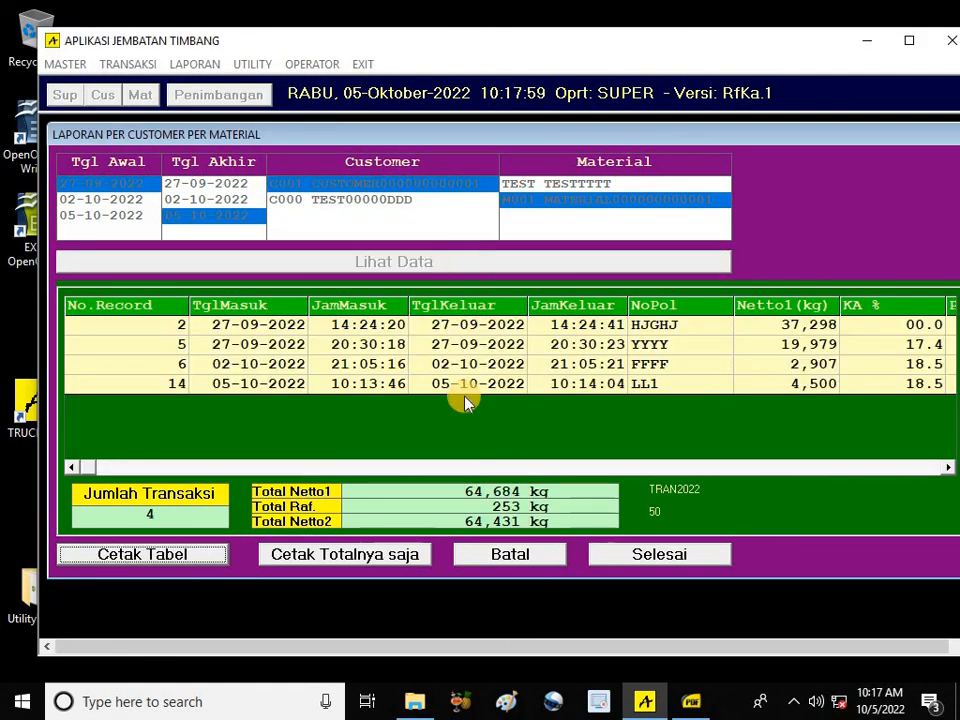
# Step: Print the 4-record table to PDF over ContohHasilPrint.pdf, confirming the replacement
pyautogui.click(176, 561)
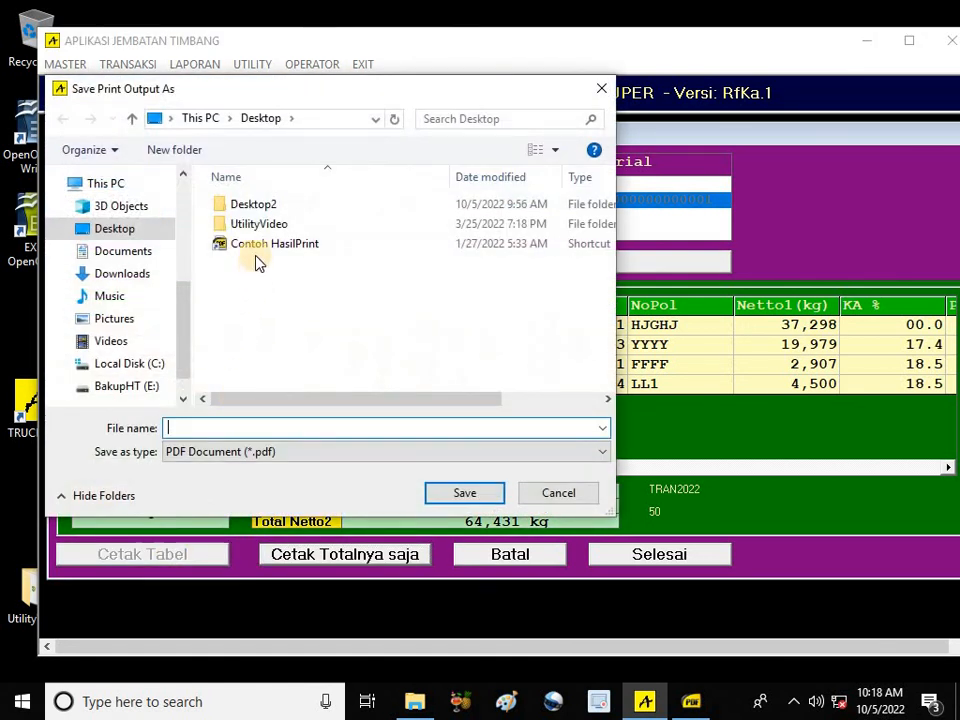
pyautogui.doubleClick(258, 248)
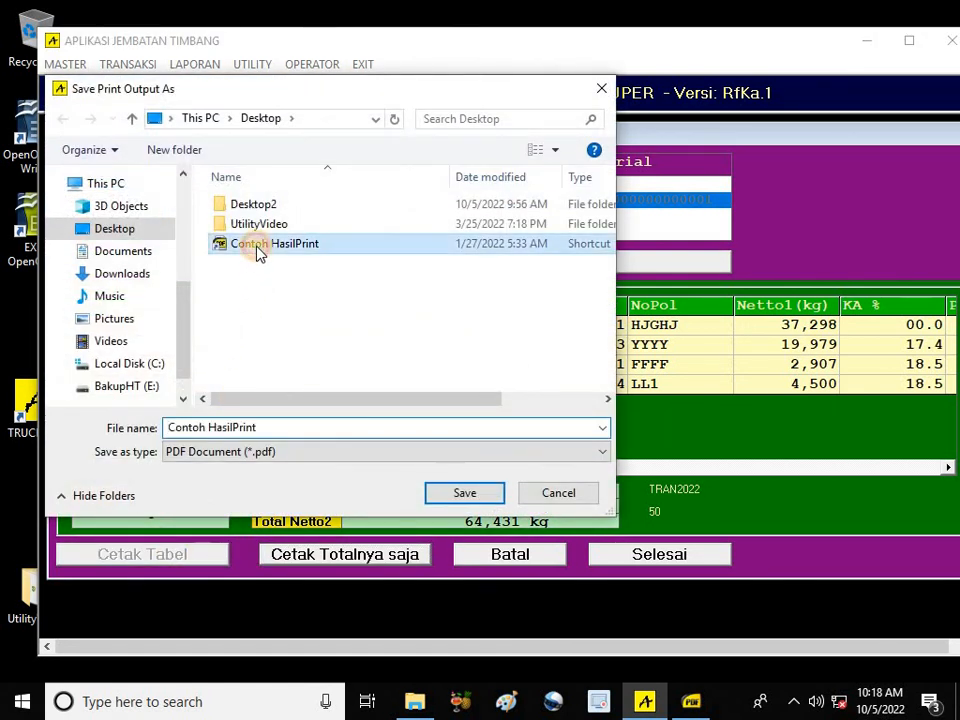
pyautogui.click(521, 358)
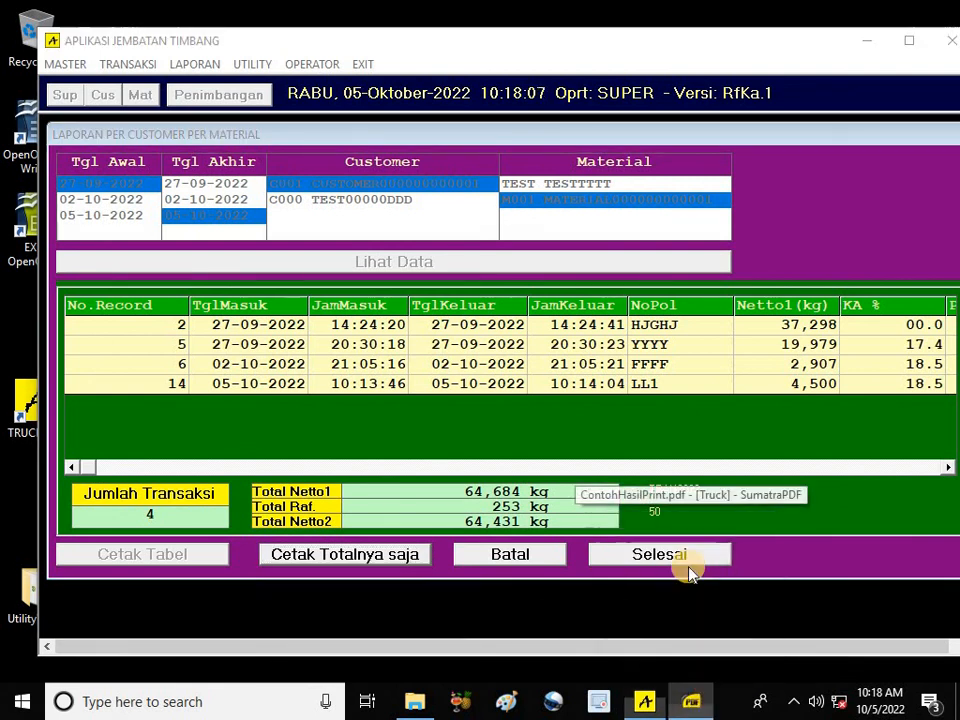
pyautogui.click(686, 575)
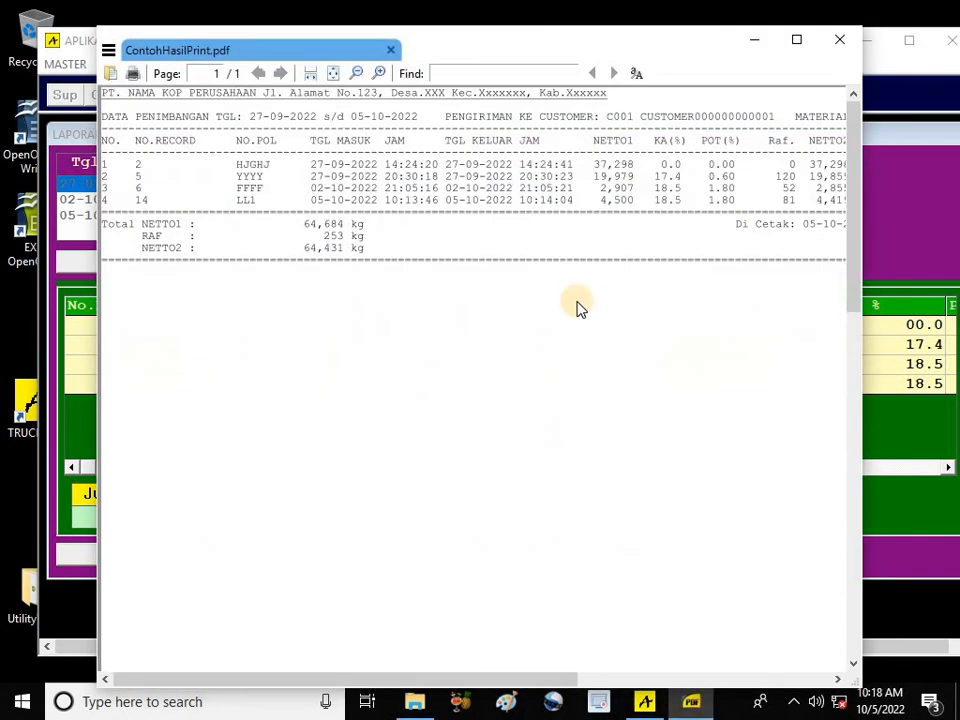
# Step: Zoom out twice and widen the SumatraPDF window to see every column, then fit the page width
pyautogui.click(355, 74)
pyautogui.click(355, 74)
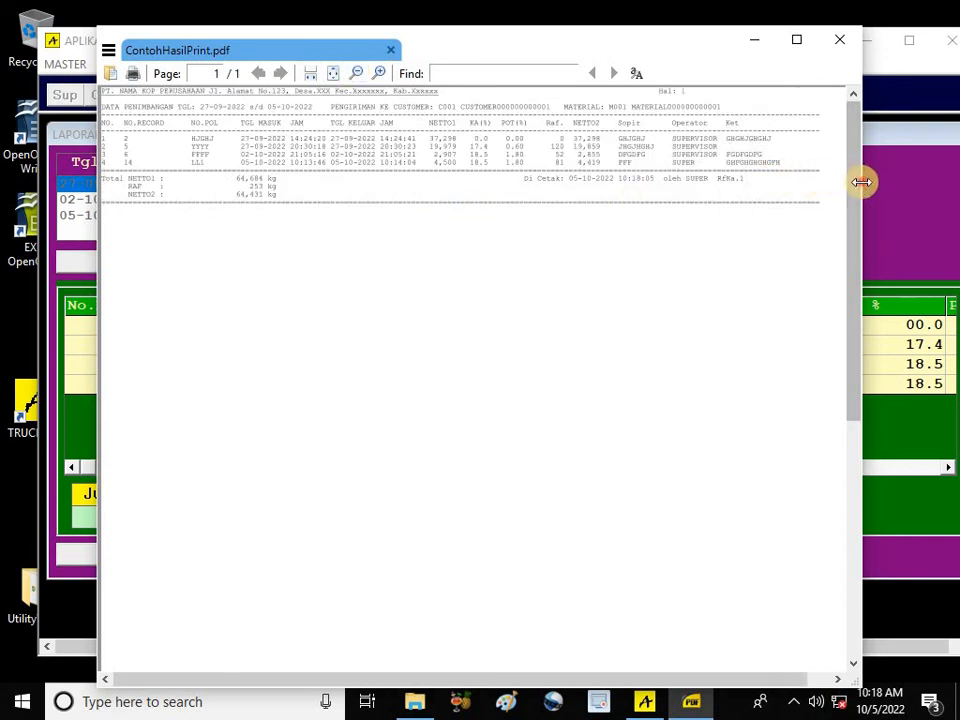
pyautogui.moveTo(861, 180); pyautogui.dragTo(950, 180)
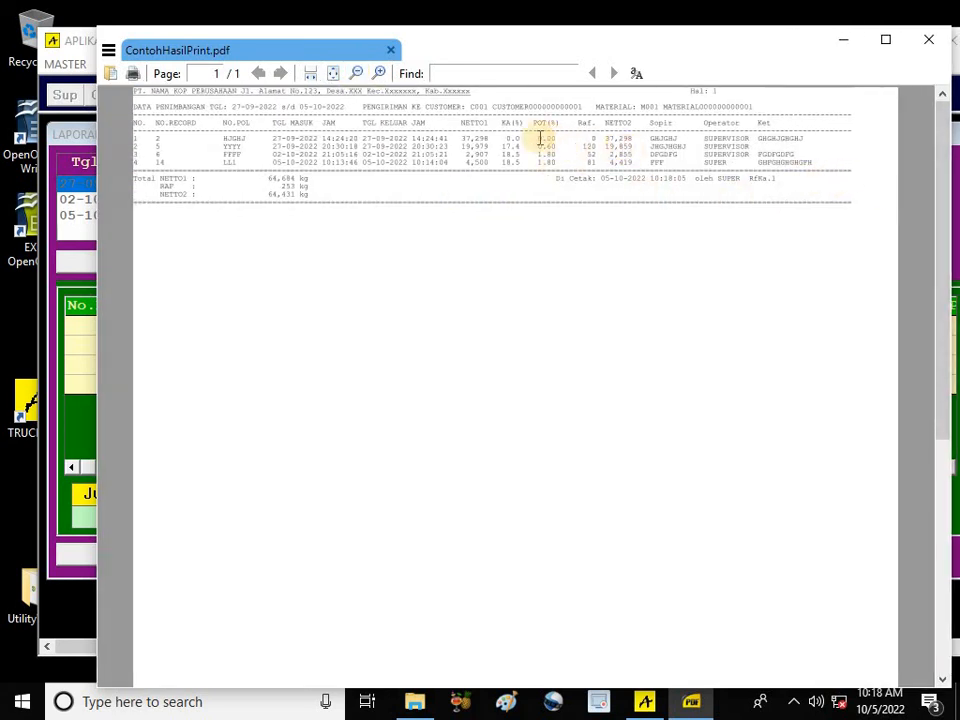
pyautogui.click(381, 74)
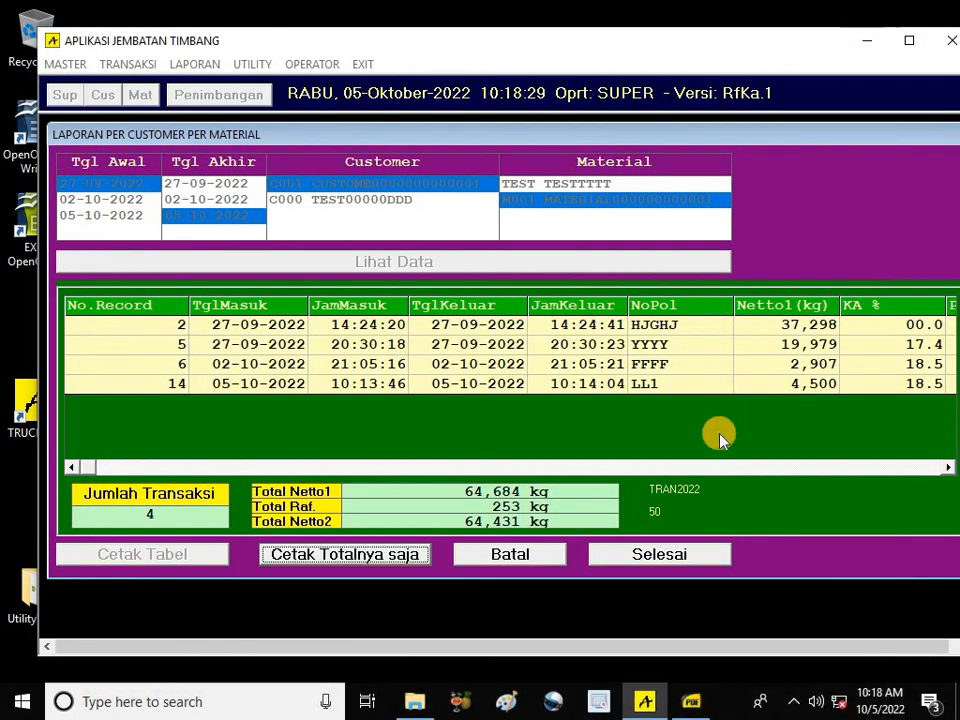
# Step: Close the per-customer per-material report and browse the menu options
pyautogui.click(696, 553)
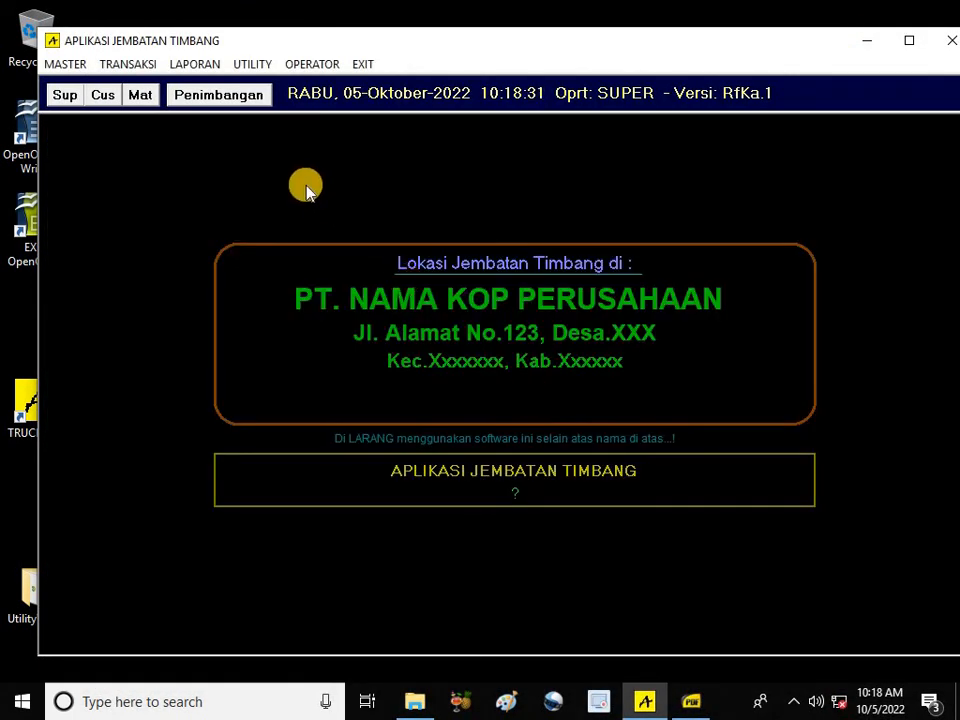
pyautogui.click(250, 68)
pyautogui.moveTo(192, 64)
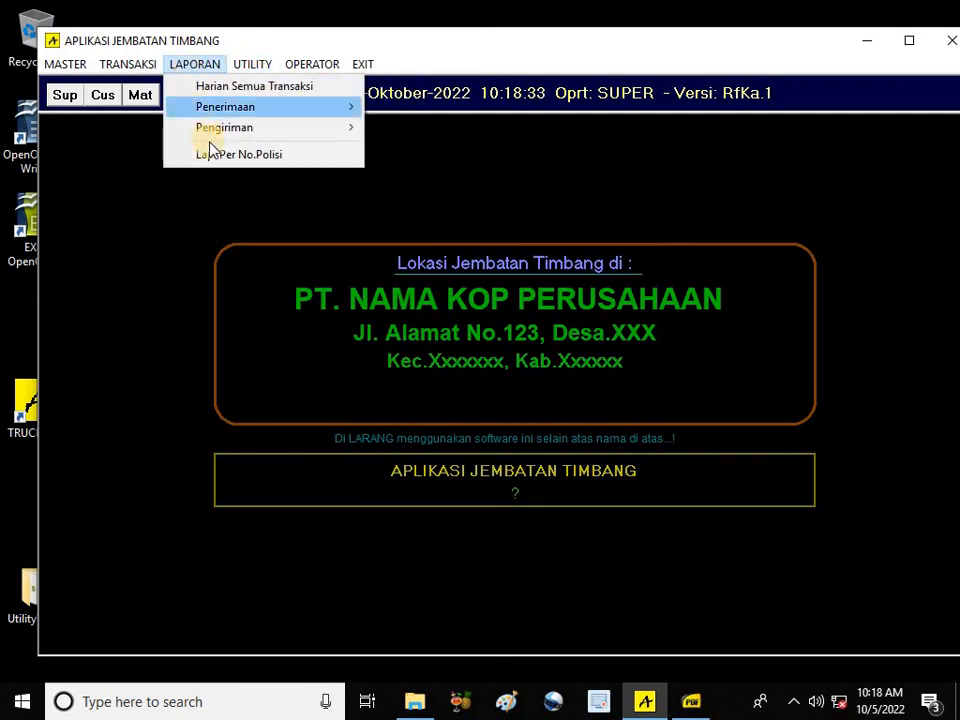
pyautogui.moveTo(238, 66)
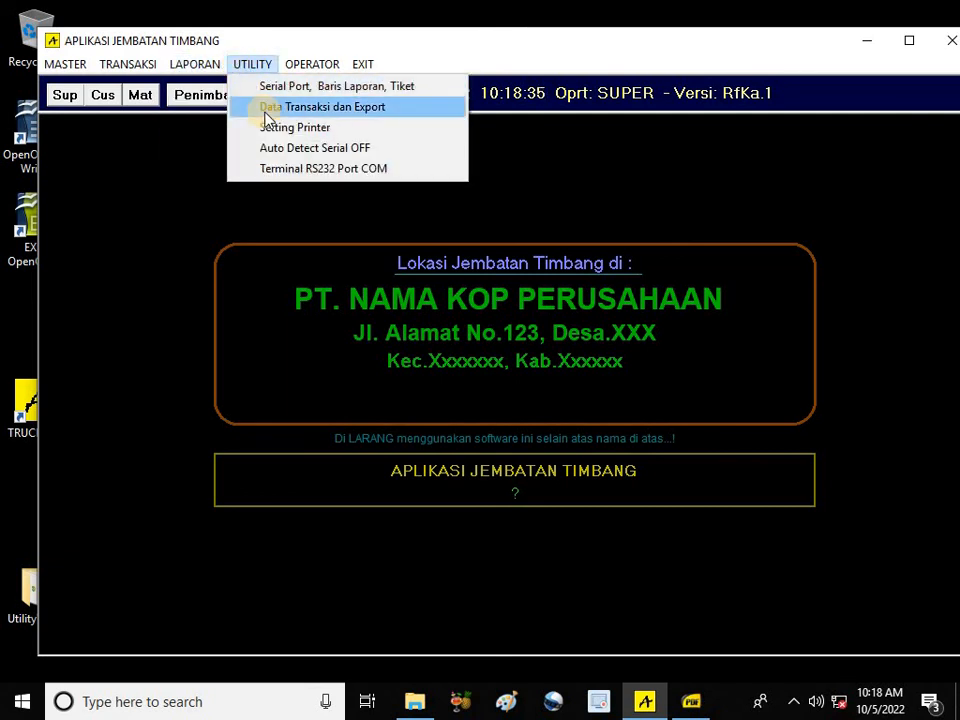
pyautogui.click(193, 145)
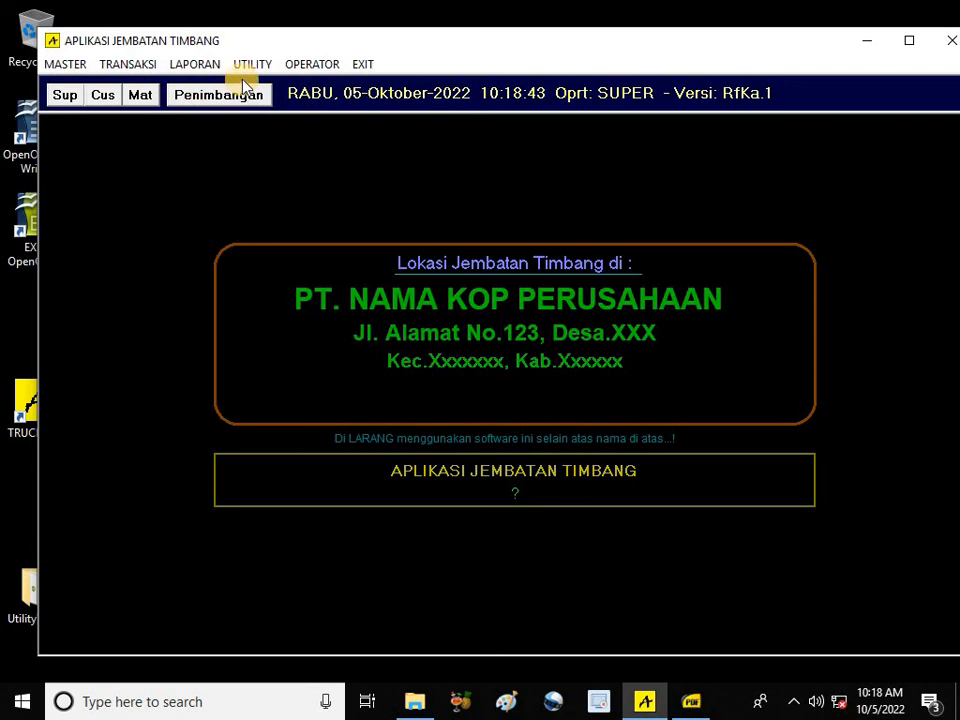
# Step: View the Transaksi Pengiriman weighing form, exit it, and open the MASTER menu
pyautogui.click(226, 98)
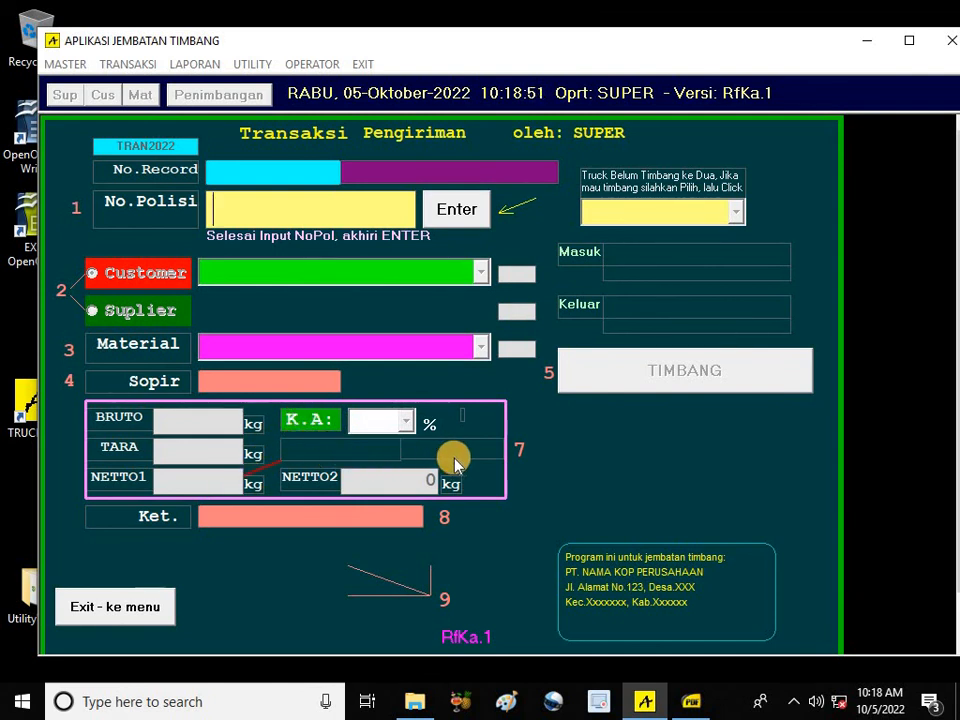
pyautogui.click(161, 606)
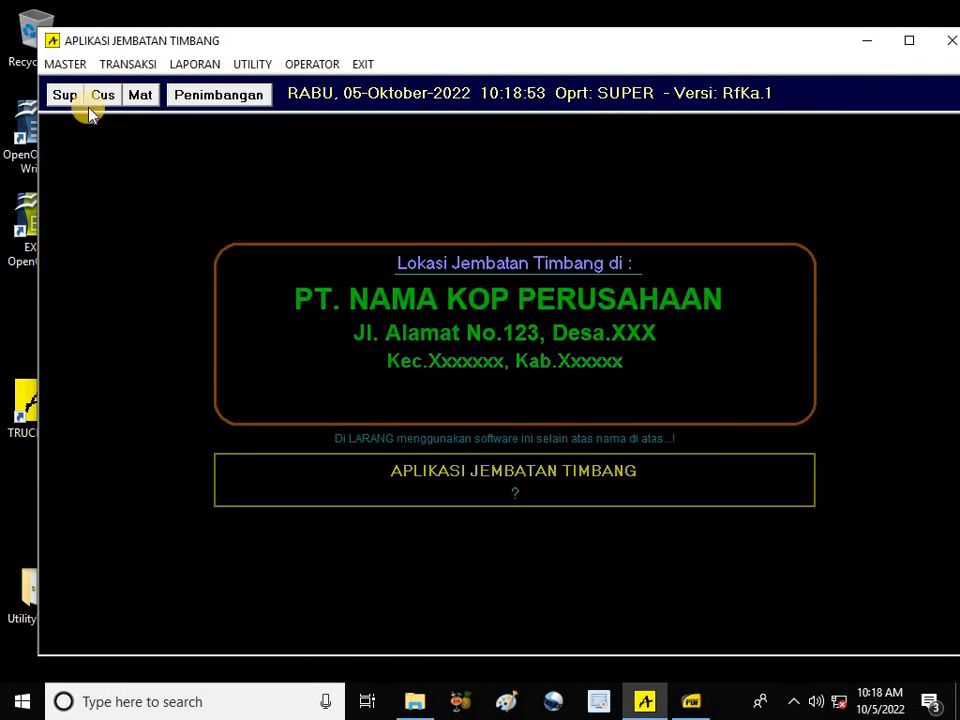
pyautogui.click(62, 63)
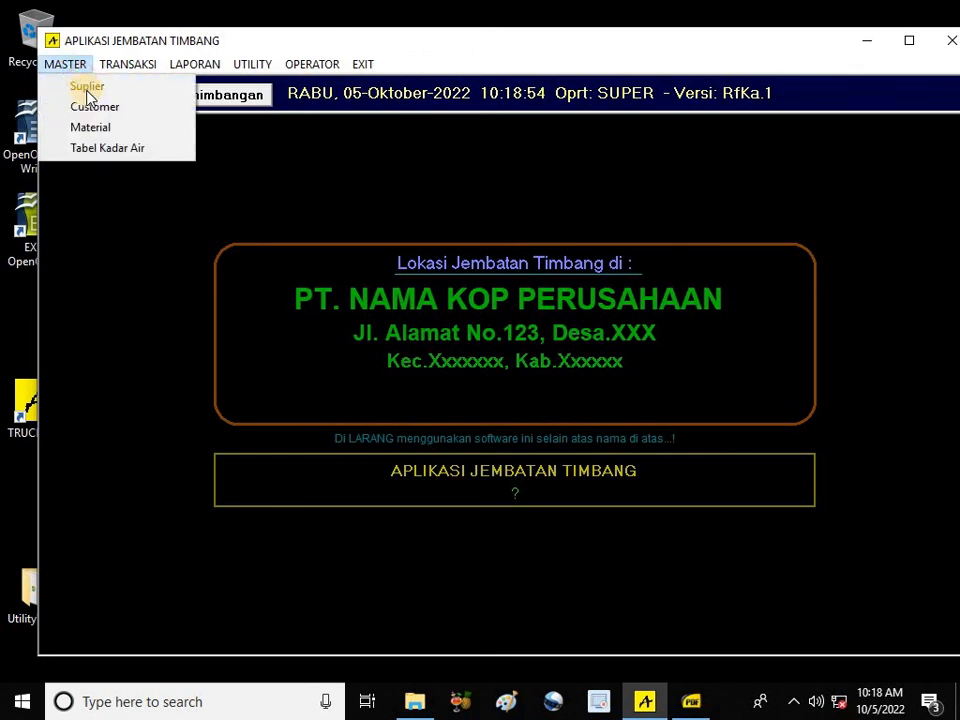
# Step: View the Tabel Kadar Air moisture and deduction table, close it with Selesai, then open UTILITY
pyautogui.click(118, 150)
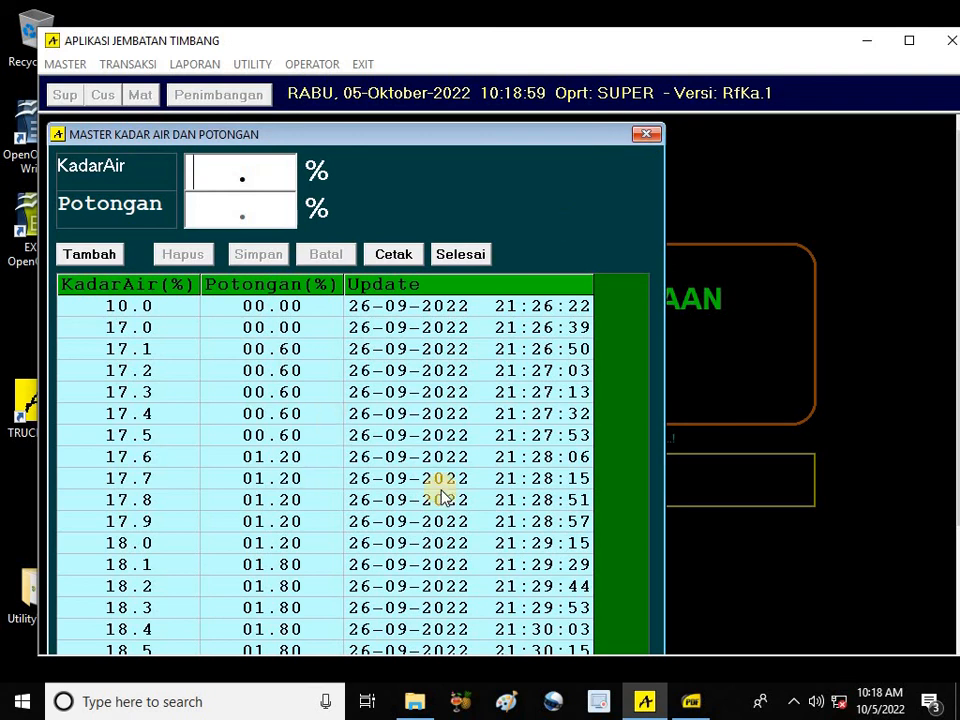
pyautogui.click(462, 256)
pyautogui.click(252, 64)
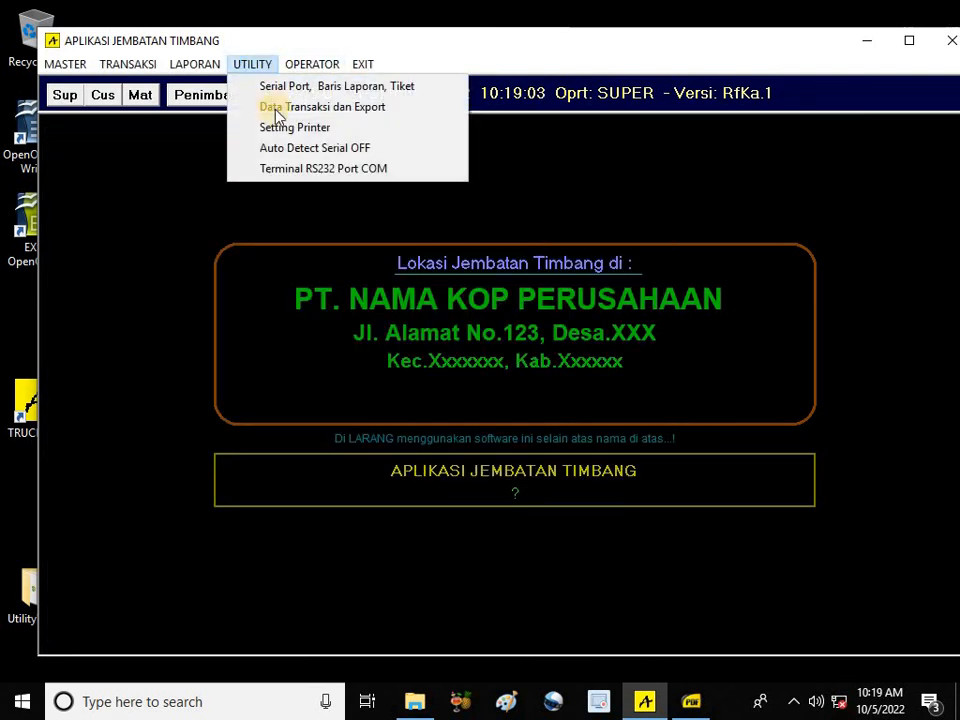
# Step: Load transactions from Tgl Awal 27-09-2022 and export them to BK05102022.CSV, revealing the desktop
pyautogui.click(282, 108)
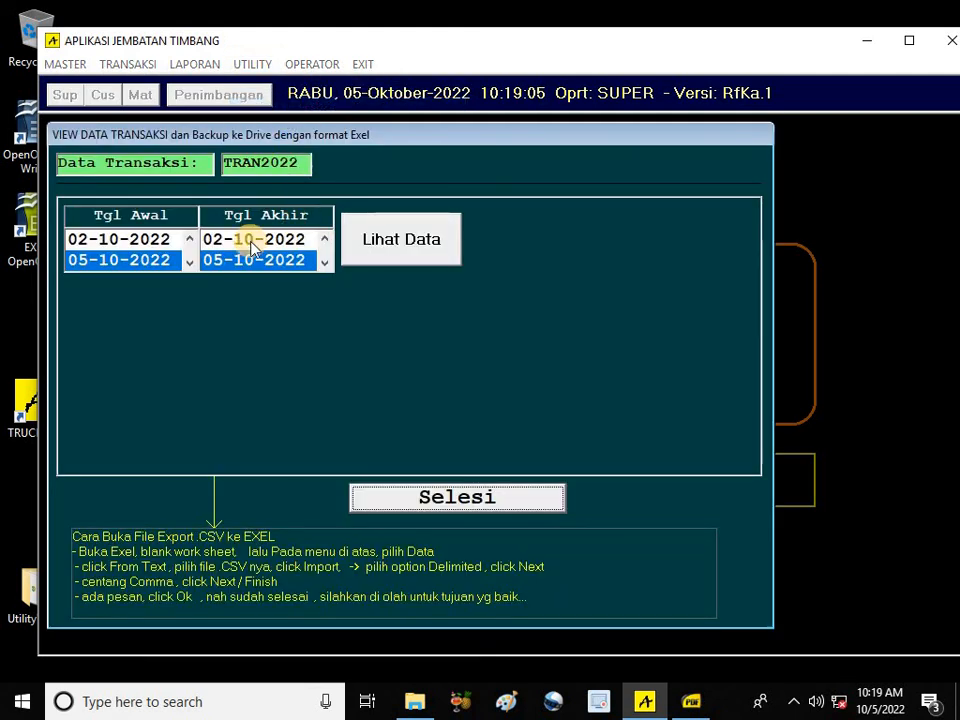
pyautogui.click(189, 239)
pyautogui.click(176, 240)
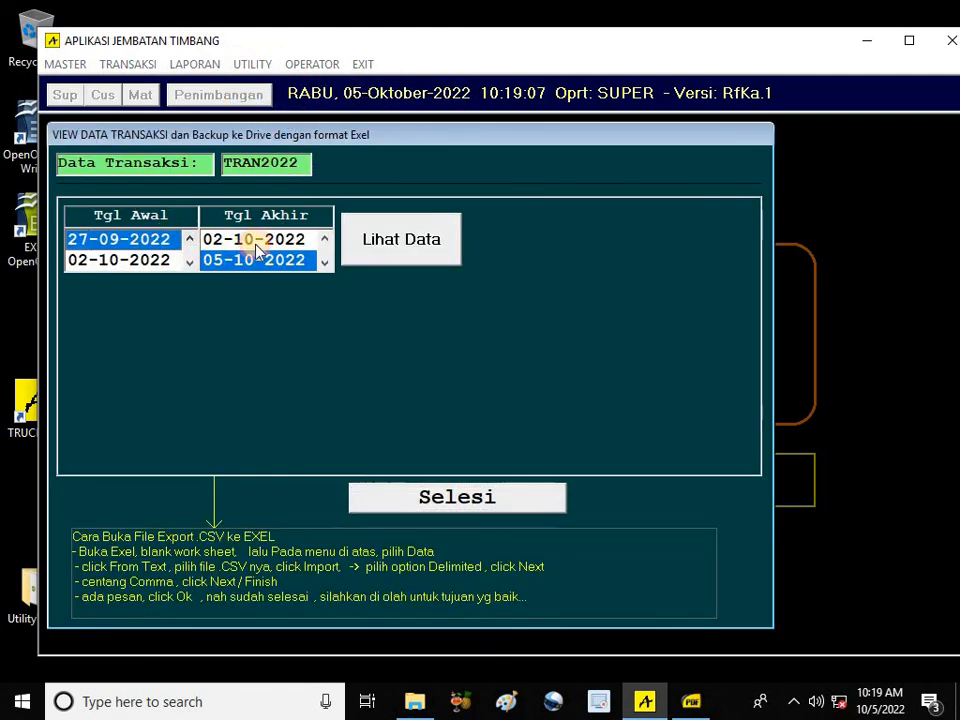
pyautogui.click(386, 240)
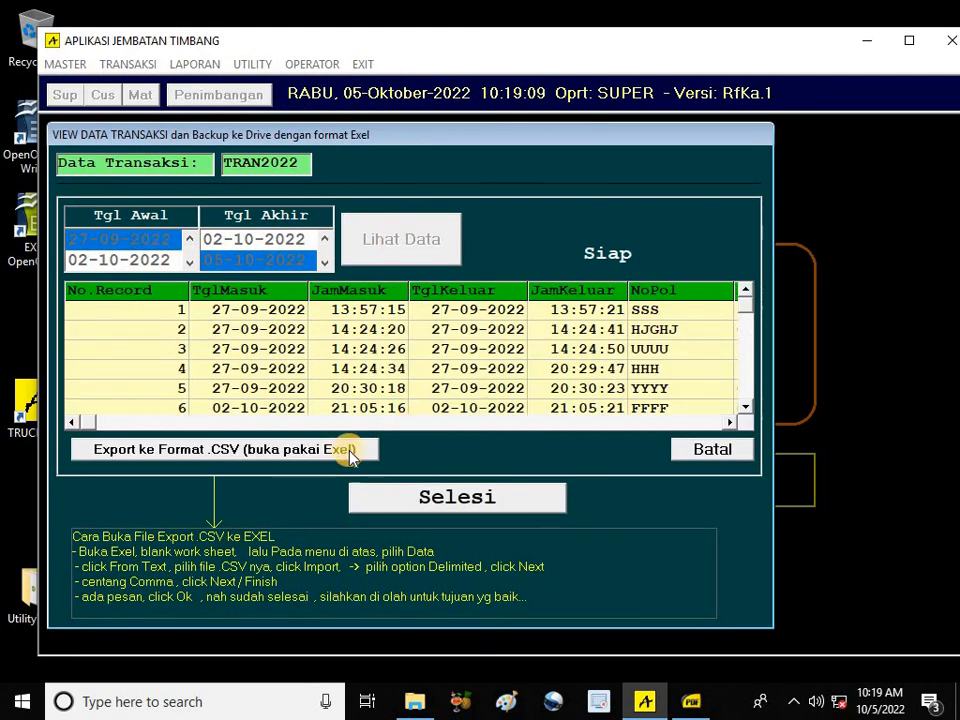
pyautogui.click(343, 451)
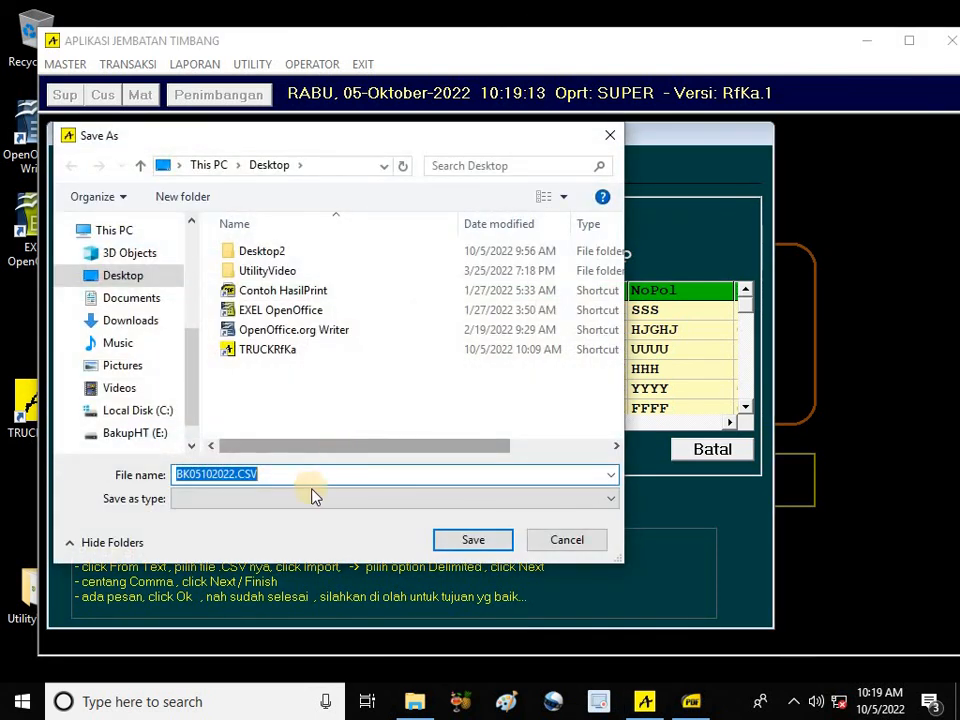
pyautogui.click(470, 541)
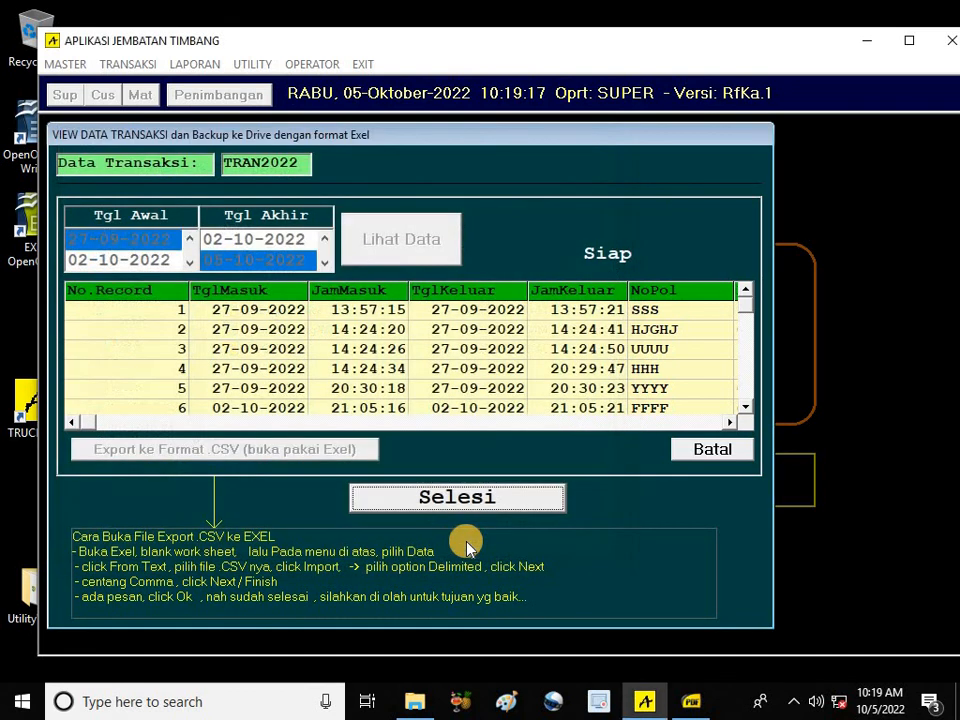
pyautogui.moveTo(430, 52); pyautogui.dragTo(540, 35)
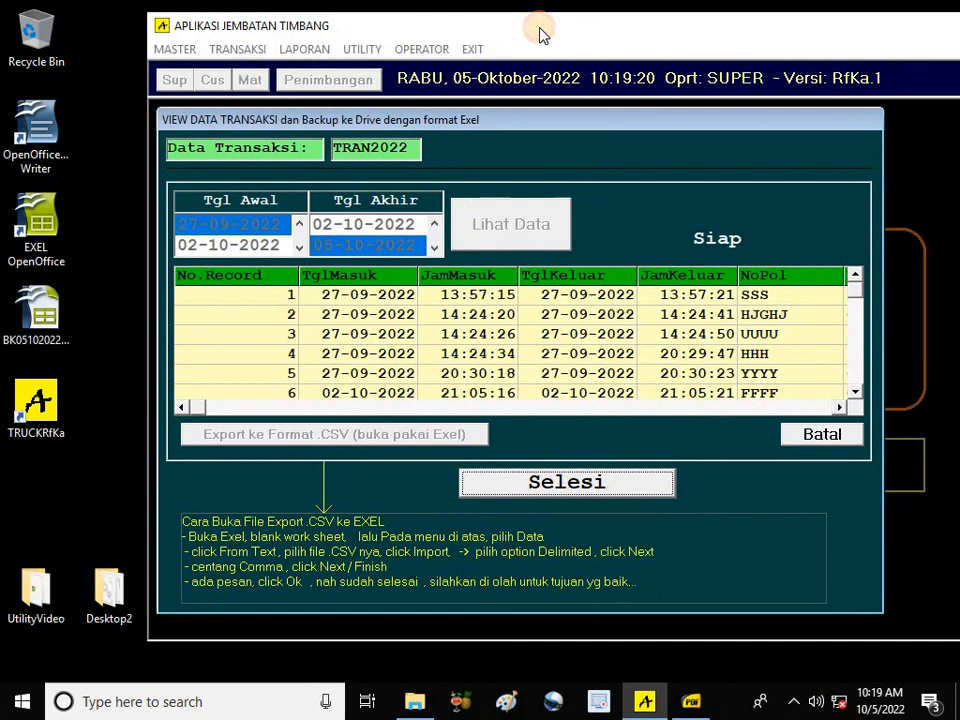
# Step: Open BK05102022.CSV from the desktop in Calc, importing with Comma as the separator
pyautogui.click(46, 333)
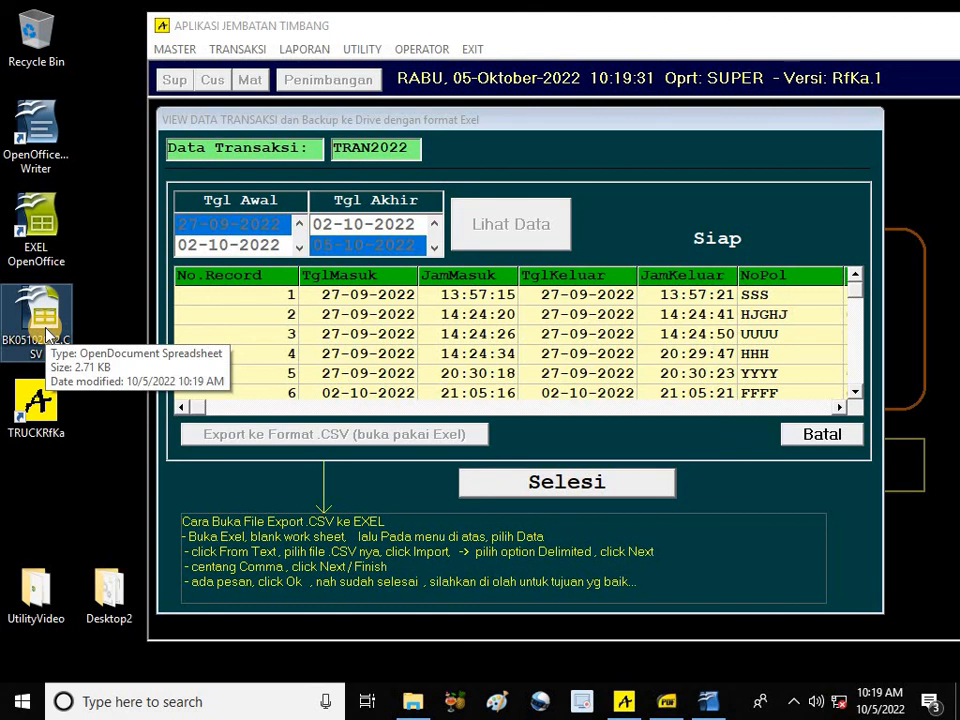
pyautogui.doubleClick(47, 335)
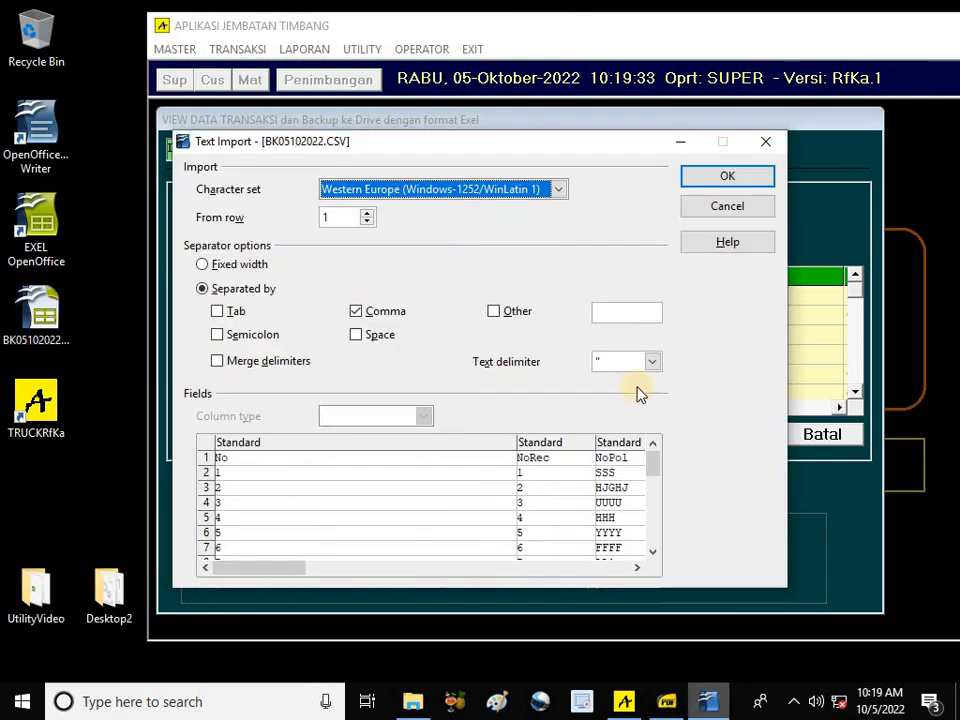
pyautogui.click(728, 177)
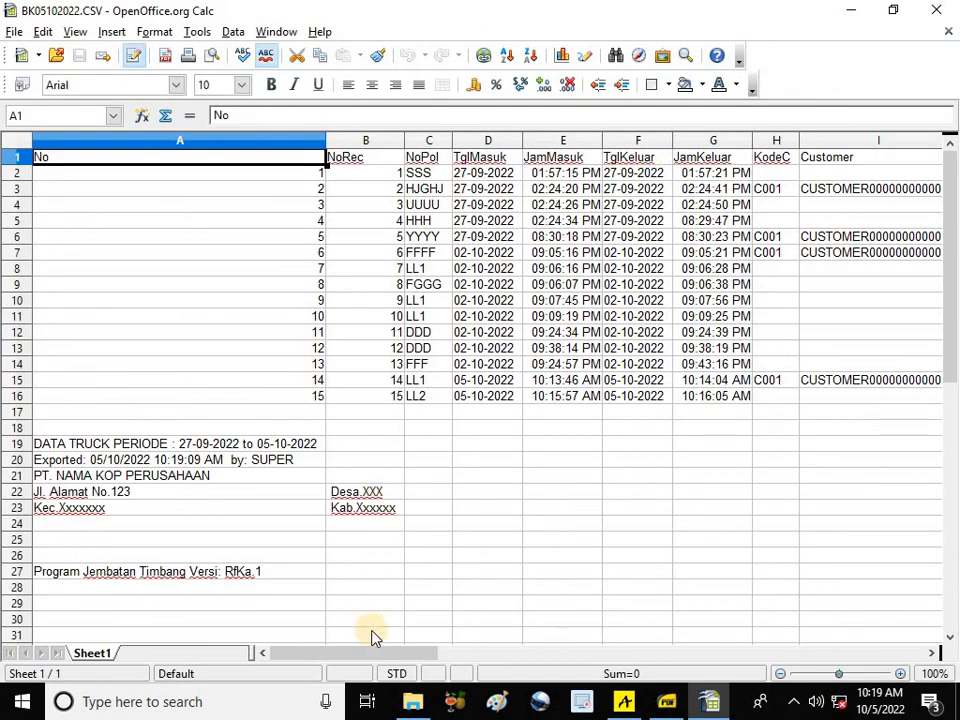
# Step: Widen the Pot(%) and KA(%) columns of the imported sheet, then minimize Calc
pyautogui.moveTo(385, 660); pyautogui.dragTo(636, 656)
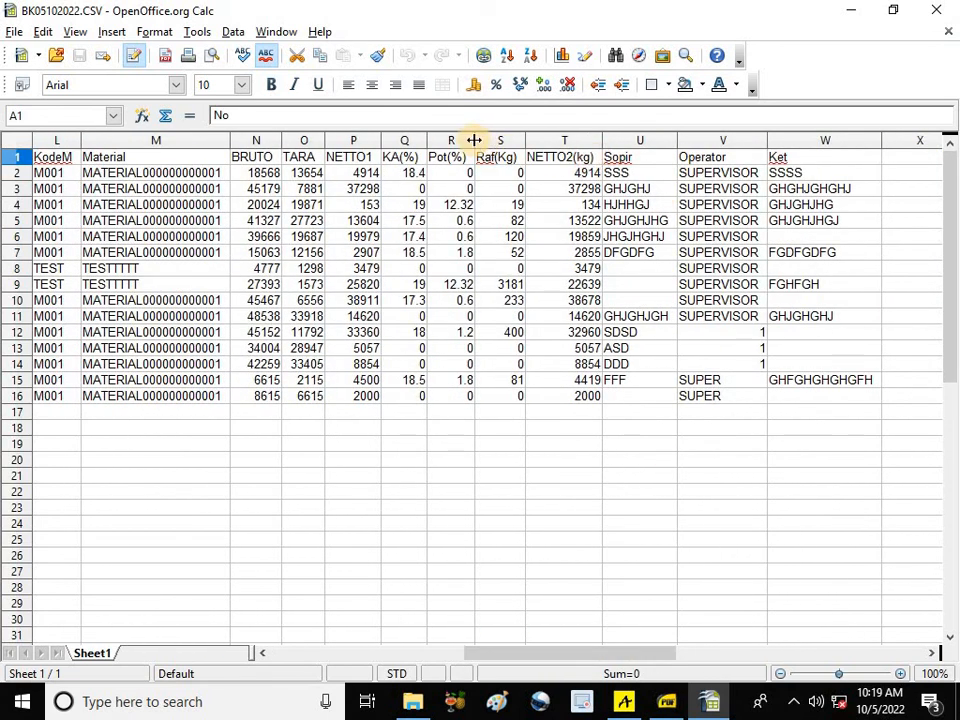
pyautogui.moveTo(474, 140); pyautogui.dragTo(538, 141)
pyautogui.moveTo(427, 136); pyautogui.dragTo(451, 137)
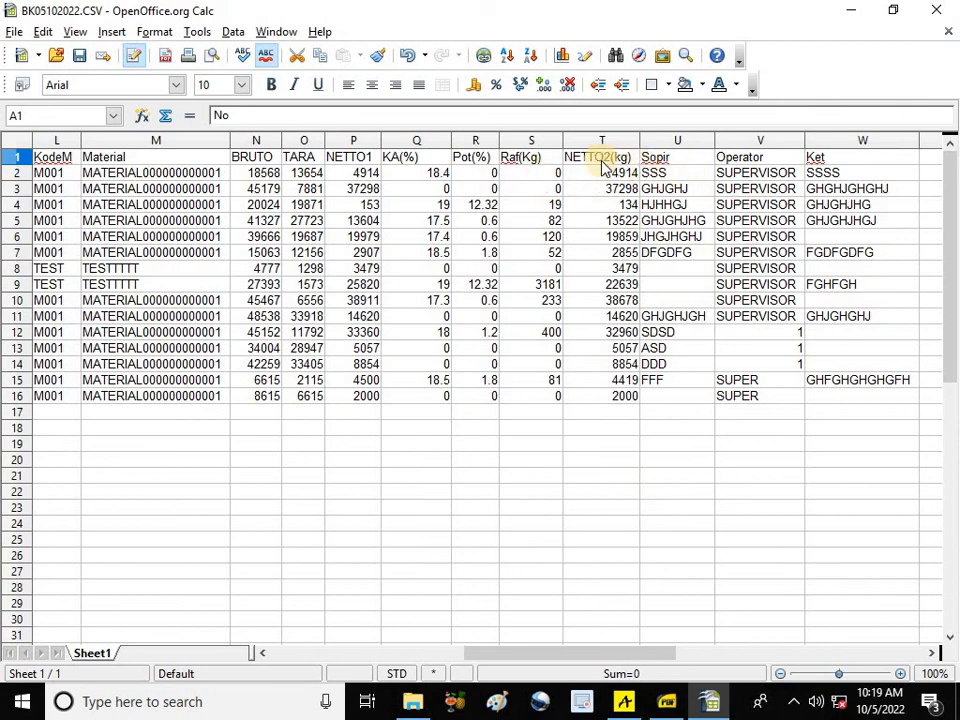
pyautogui.moveTo(665, 660); pyautogui.dragTo(724, 695)
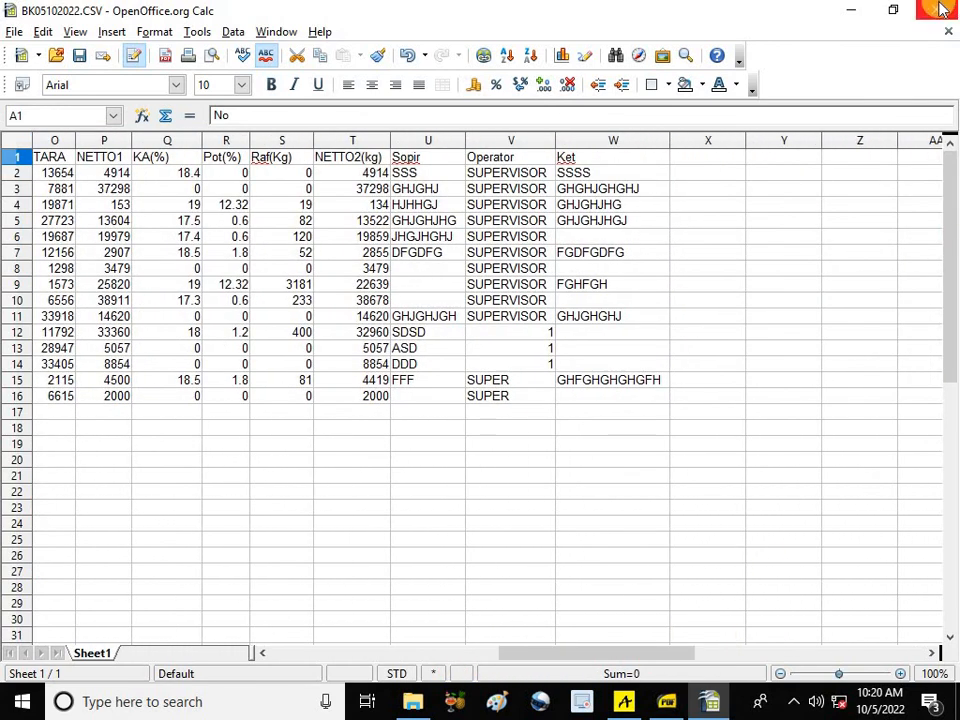
pyautogui.click(853, 10)
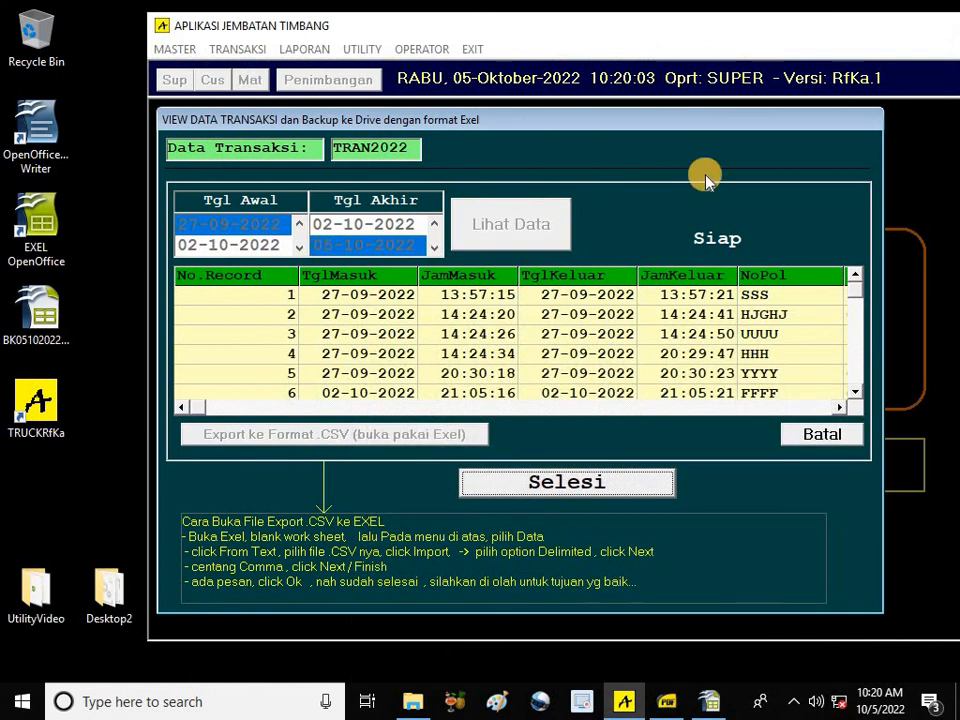
# Step: Close the transaction export window with Selesai, browse the menus, and maximize then restore the app window at left
pyautogui.click(655, 494)
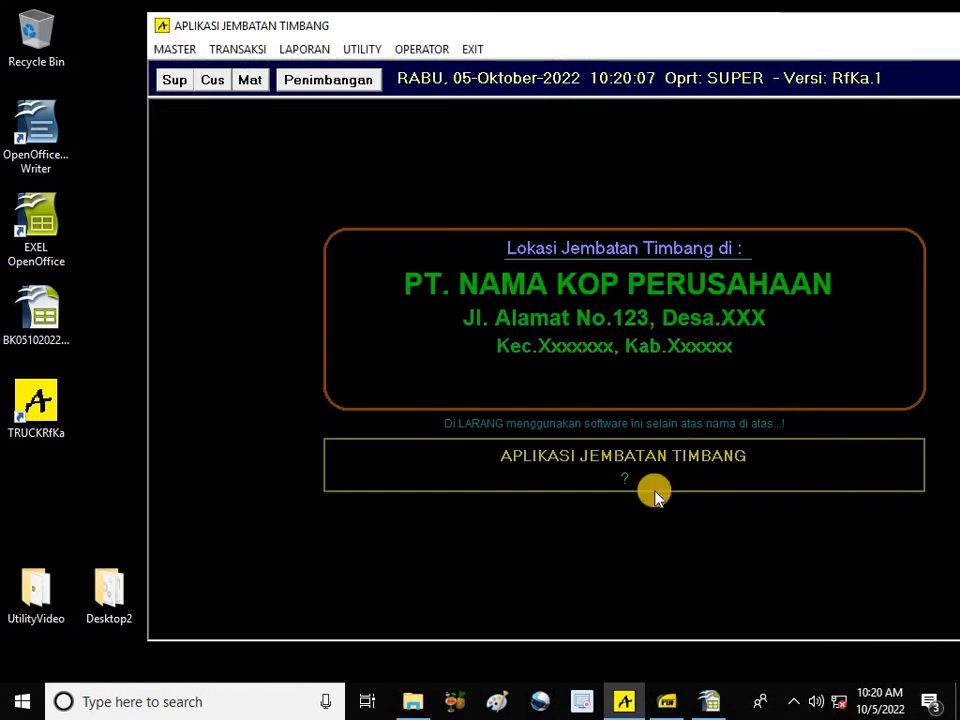
pyautogui.click(366, 52)
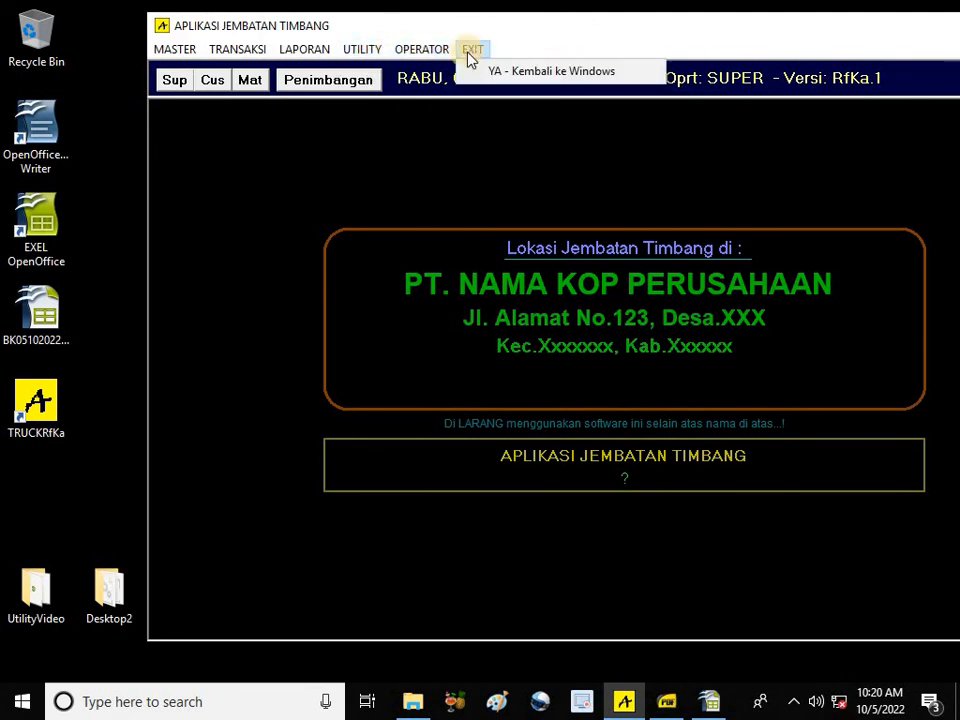
pyautogui.moveTo(422, 54)
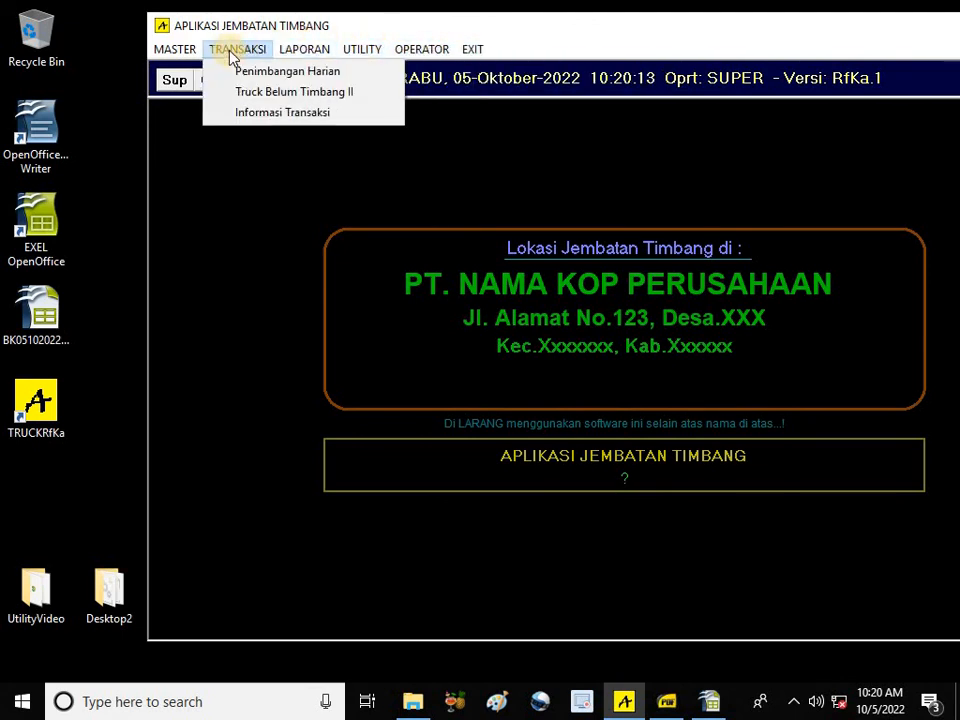
pyautogui.moveTo(470, 45)
pyautogui.doubleClick(538, 25)
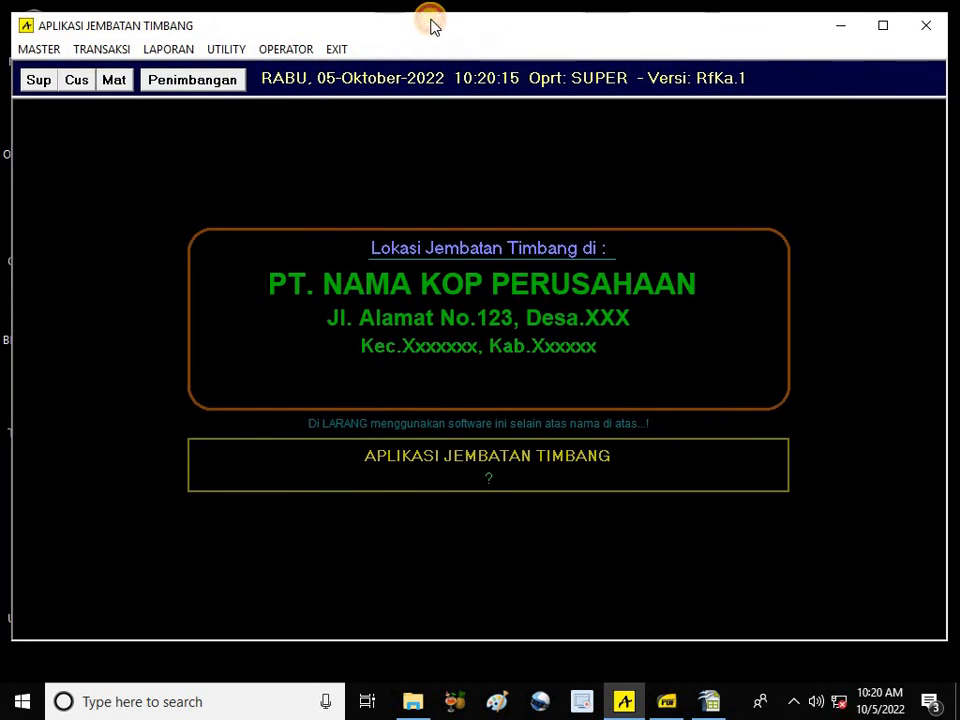
pyautogui.moveTo(431, 21); pyautogui.dragTo(424, 43)
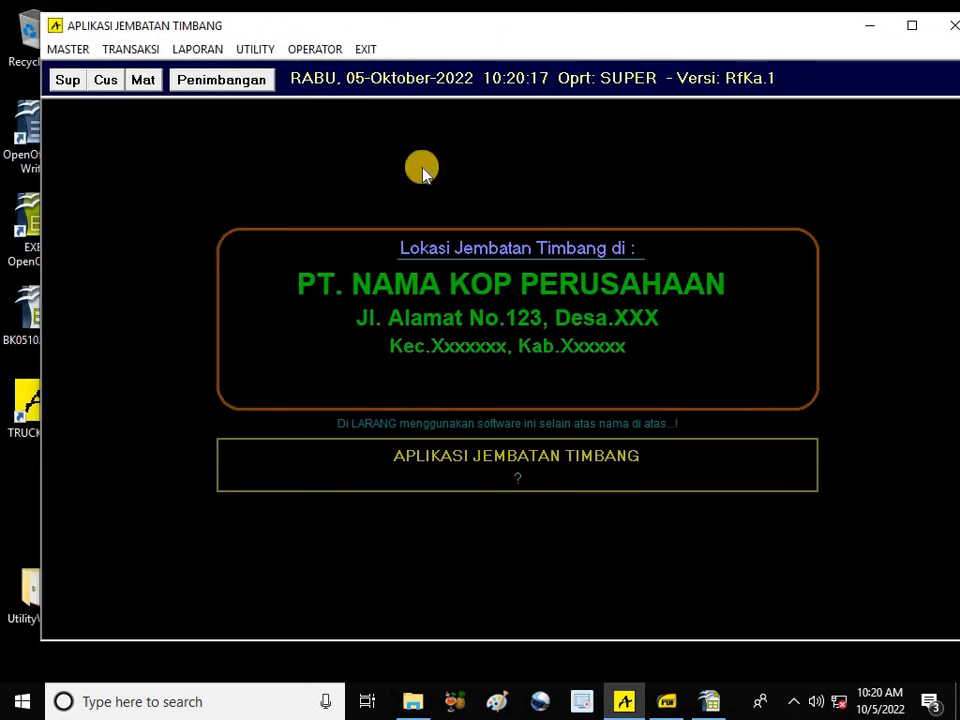